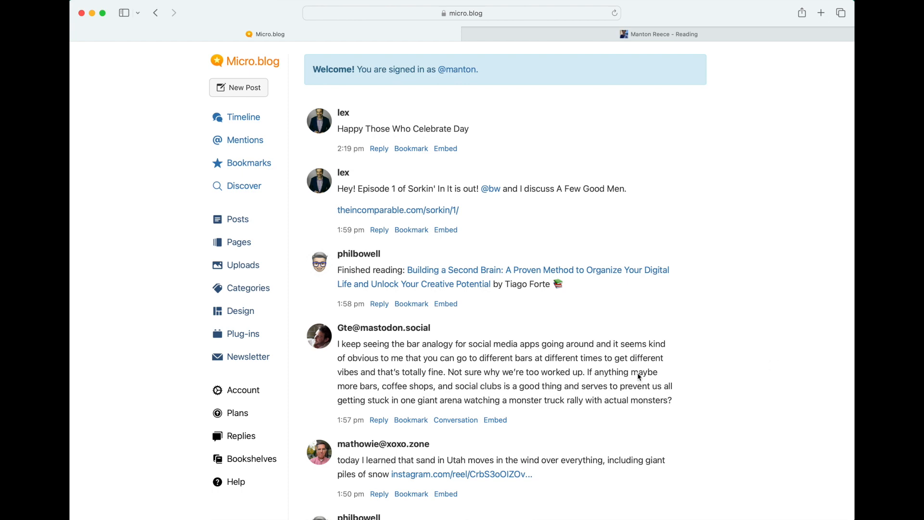
- View the home page of the personal blog in the other browser tab and return to the Micro.blog timeline
{"action": "scroll", "coordinate": [640, 377], "scroll_direction": "down", "scroll_amount": 5}
{"action": "scroll", "coordinate": [638, 373], "scroll_direction": "up", "scroll_amount": 5}
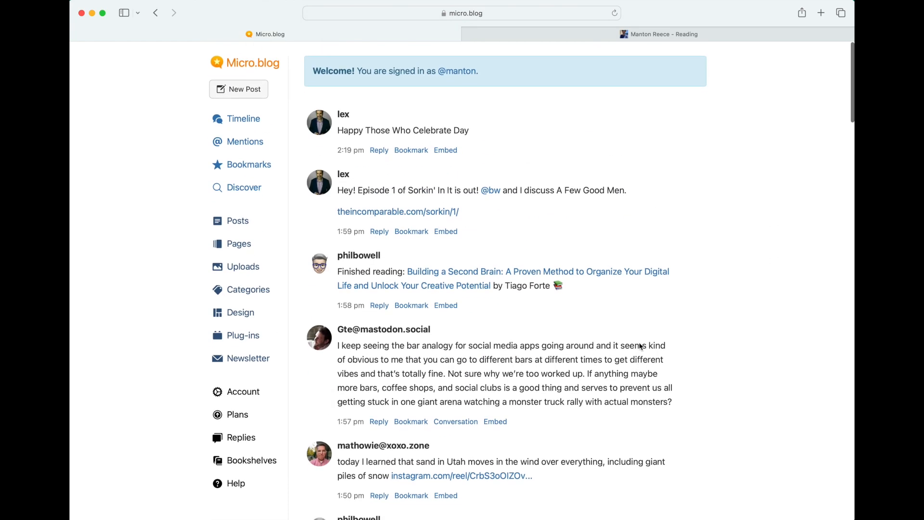
{"action": "left_click", "coordinate": [739, 34]}
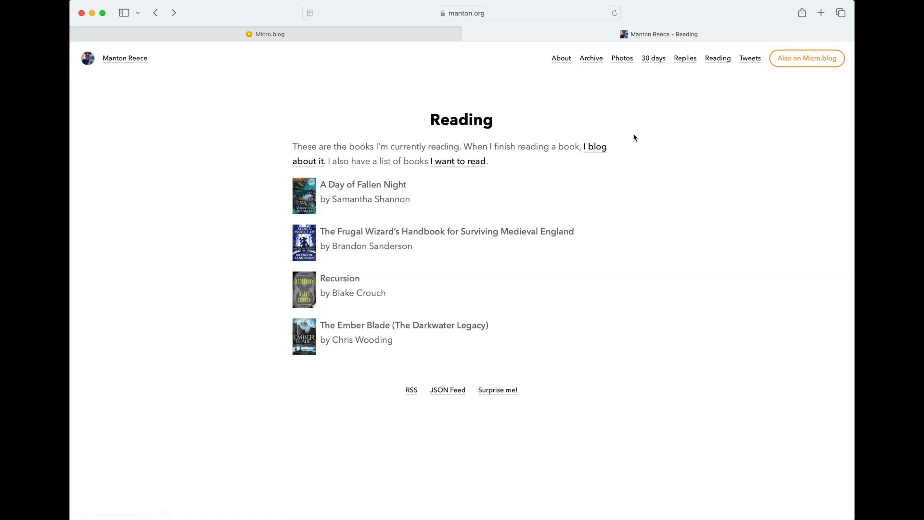
{"action": "left_click", "coordinate": [141, 58]}
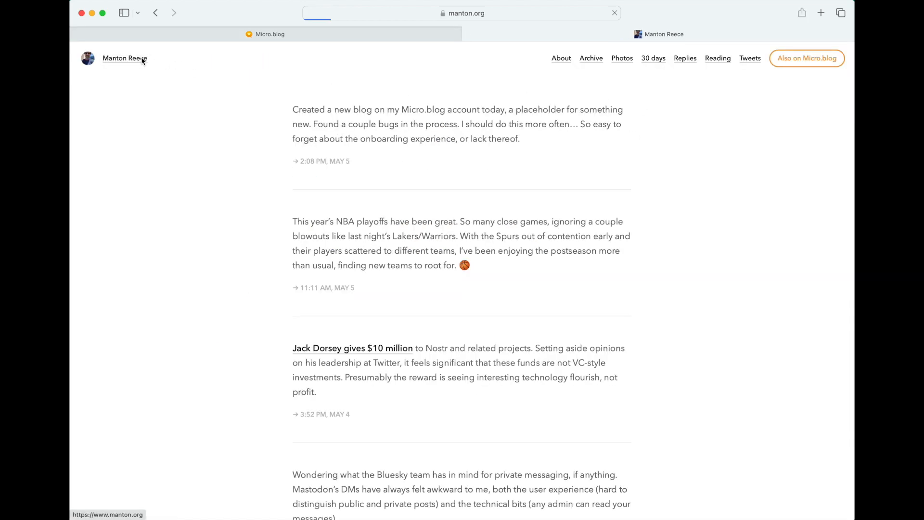
{"action": "left_click", "coordinate": [306, 34]}
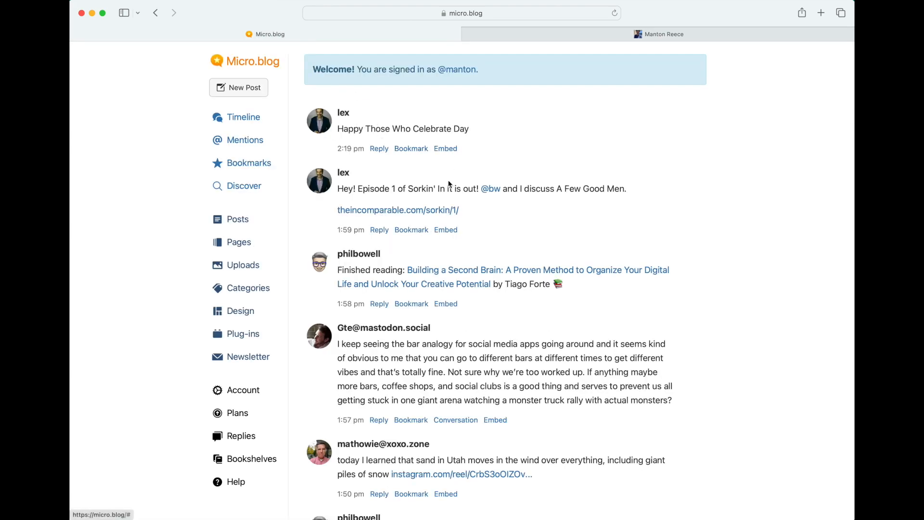
- Browse the timeline to examine posts from followed Micro.blog and Mastodon accounts
{"action": "scroll", "coordinate": [449, 183], "scroll_direction": "down", "scroll_amount": 3}
{"action": "scroll", "coordinate": [448, 184], "scroll_direction": "up", "scroll_amount": 3}
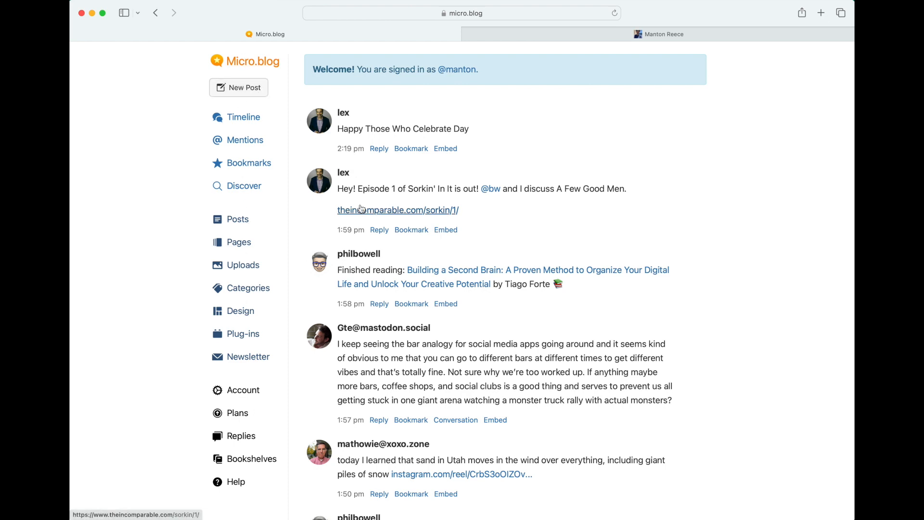
{"action": "scroll", "coordinate": [360, 206], "scroll_direction": "down", "scroll_amount": 5}
{"action": "scroll", "coordinate": [361, 204], "scroll_direction": "up", "scroll_amount": 2}
{"action": "scroll", "coordinate": [360, 204], "scroll_direction": "up", "scroll_amount": 3}
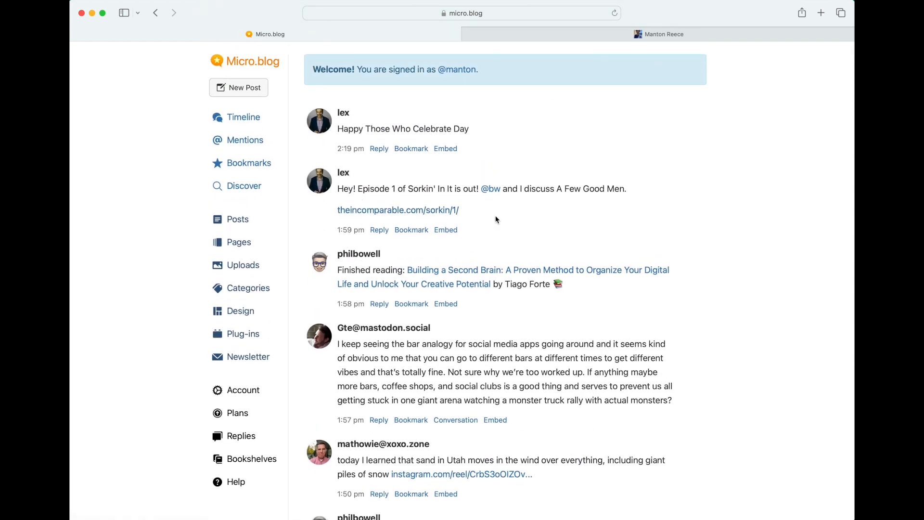
{"action": "scroll", "coordinate": [497, 219], "scroll_direction": "down", "scroll_amount": 3}
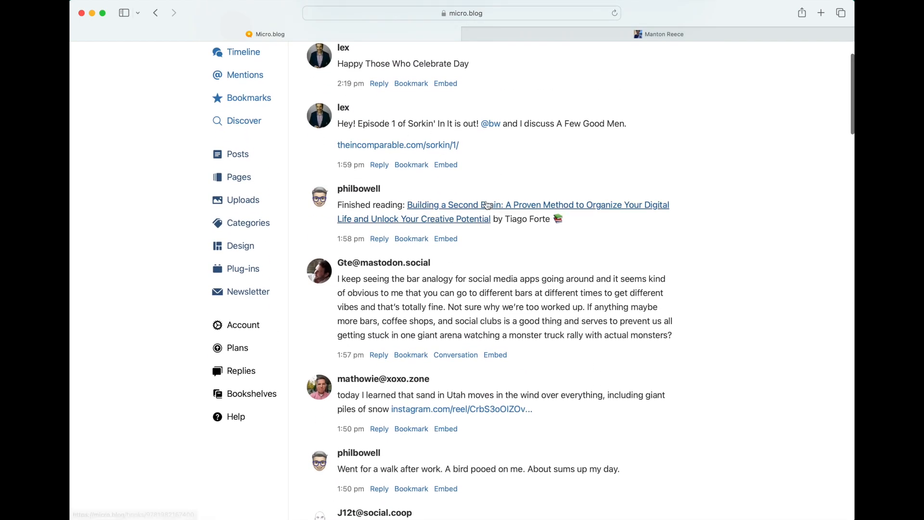
{"action": "scroll", "coordinate": [511, 248], "scroll_direction": "down", "scroll_amount": 3}
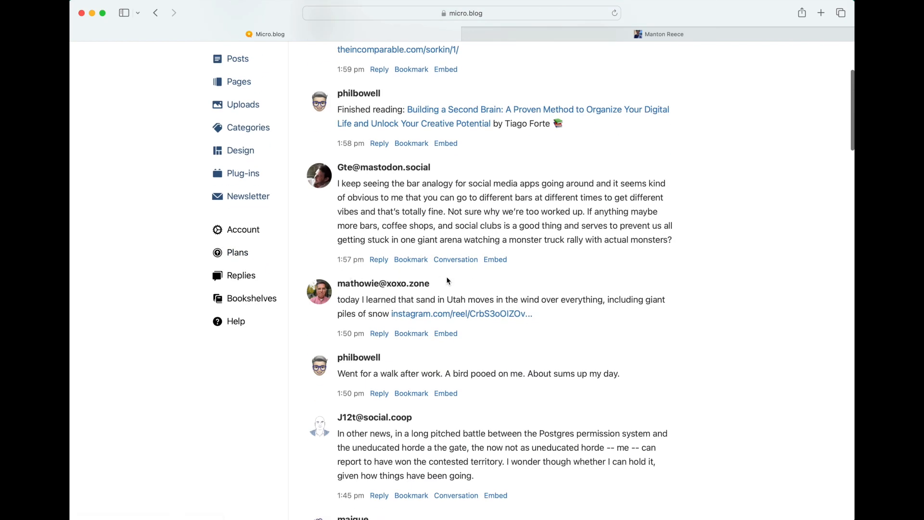
{"action": "scroll", "coordinate": [493, 292], "scroll_direction": "down", "scroll_amount": 8}
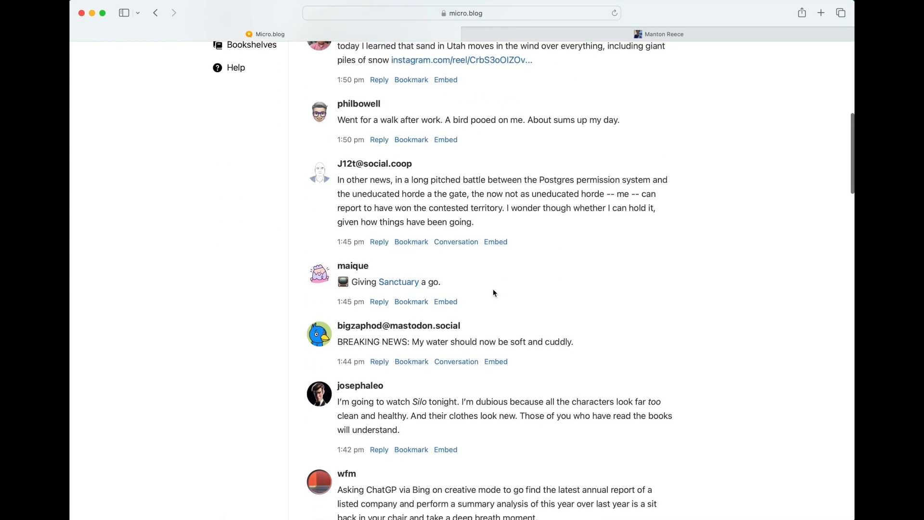
{"action": "scroll", "coordinate": [492, 293], "scroll_direction": "up", "scroll_amount": 13}
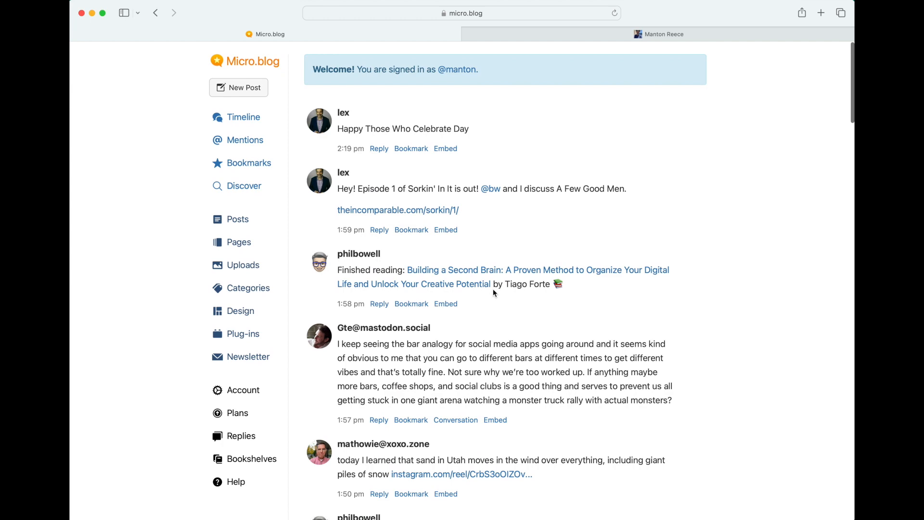
- Open a reply to the Mastodon post about the bar analogy for social media apps and cancel it
{"action": "left_click", "coordinate": [379, 420]}
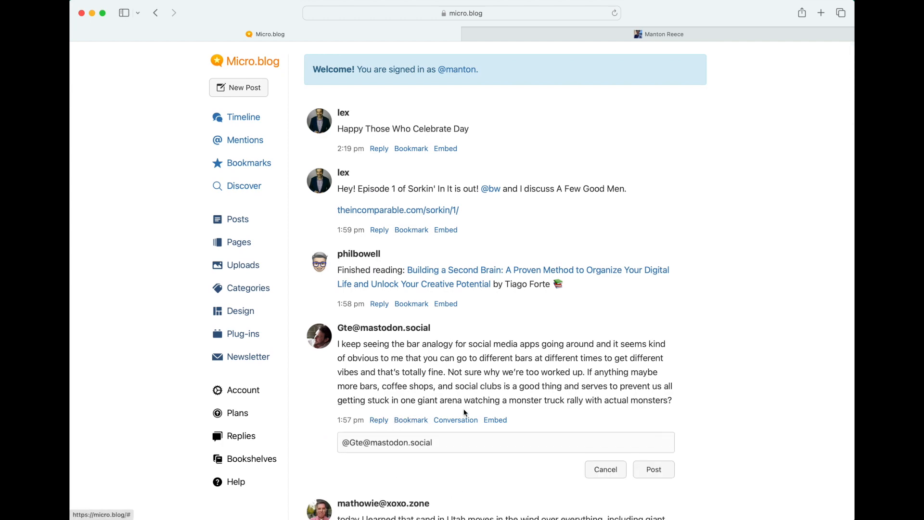
{"action": "scroll", "coordinate": [462, 413], "scroll_direction": "down", "scroll_amount": 2}
{"action": "left_click", "coordinate": [611, 416]}
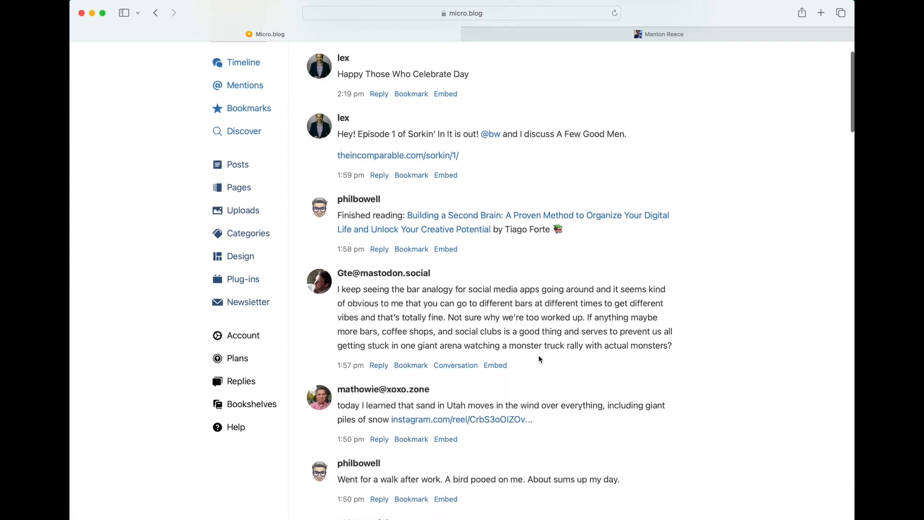
{"action": "scroll", "coordinate": [539, 359], "scroll_direction": "up", "scroll_amount": 2}
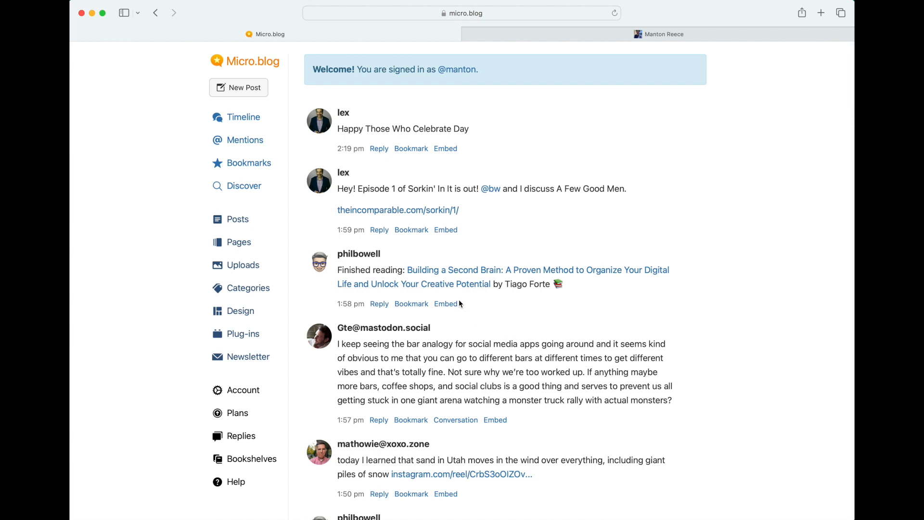
- Draft a new blog post reading "Hello world." with "world" in bold and "Hello" in italics
{"action": "left_click", "coordinate": [249, 94]}
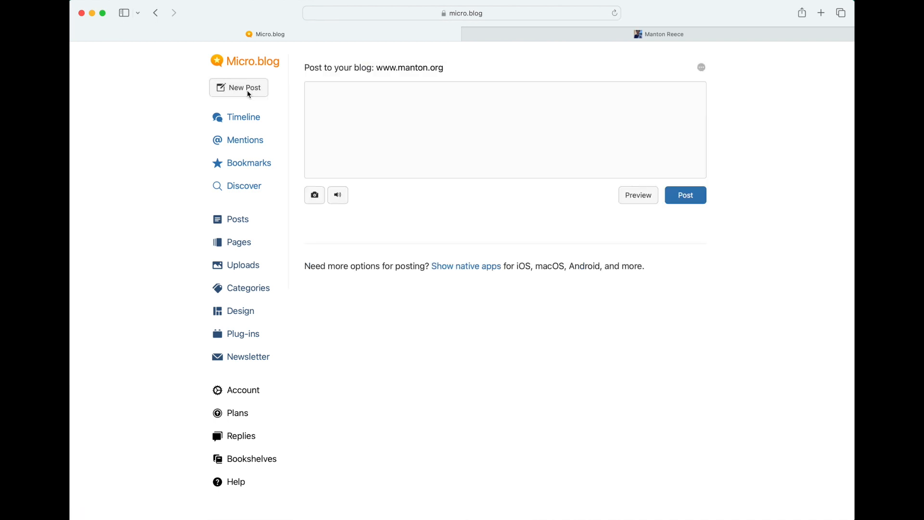
{"action": "type", "text": "Hello world."}
{"action": "key", "text": "Left"}
{"action": "key", "text": "Left"}
{"action": "key", "text": "alt+shift+Left"}
{"action": "key", "text": "super+b"}
{"action": "key", "text": "super+Left"}
{"action": "key", "text": "alt+shift+Right"}
{"action": "key", "text": "super+i"}
- Add the Markdown link "[asdf](asdfasdf)" as a separate paragraph and clear the whole draft
{"action": "key", "text": "Return"}
{"action": "key", "text": "Return"}
{"action": "type", "text": "[asdf](asdfasdf)"}
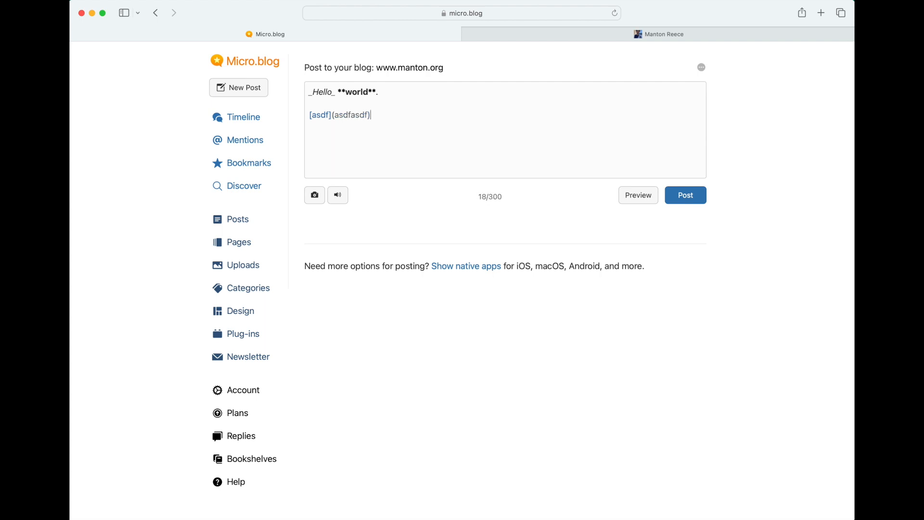
{"action": "key", "text": "super+a"}
{"action": "key", "text": "BackSpace"}
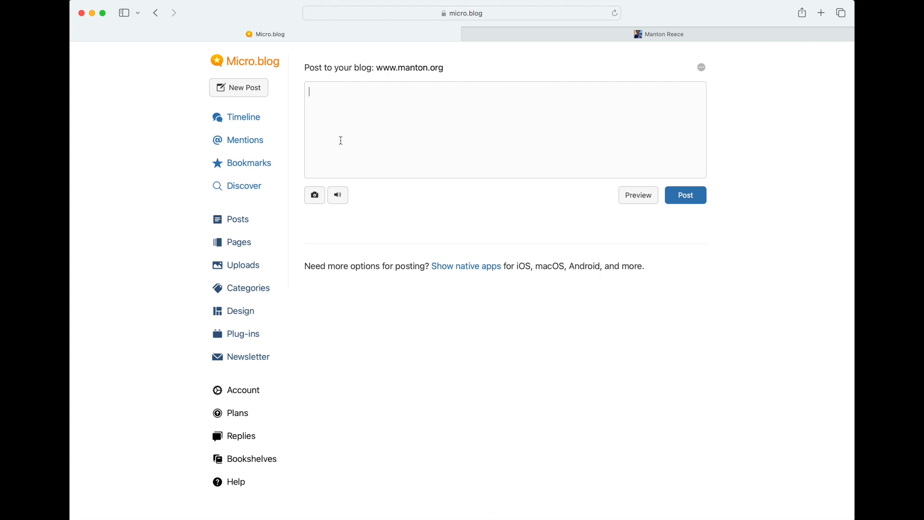
- View the conversation for the newest mention about the NBA season and return to the mentions list
{"action": "left_click", "coordinate": [247, 142]}
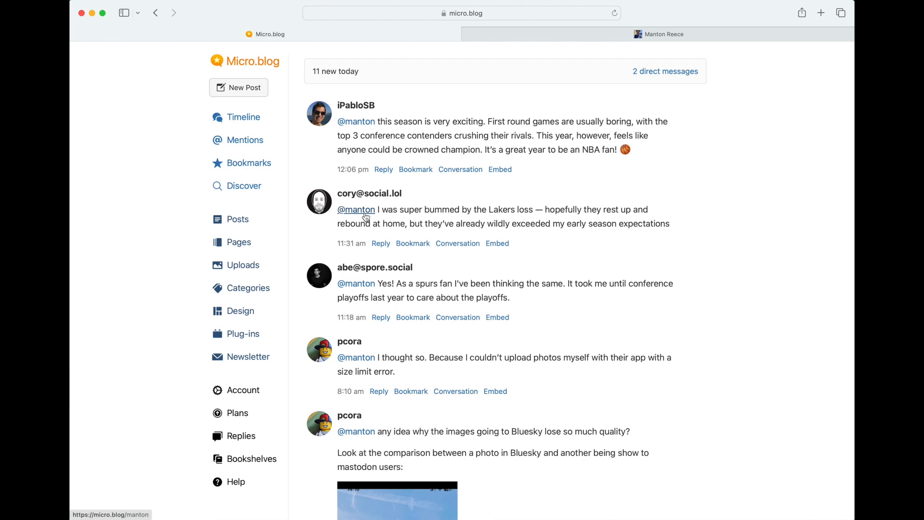
{"action": "scroll", "coordinate": [365, 218], "scroll_direction": "down", "scroll_amount": 2}
{"action": "scroll", "coordinate": [366, 218], "scroll_direction": "up", "scroll_amount": 2}
{"action": "left_click", "coordinate": [384, 167]}
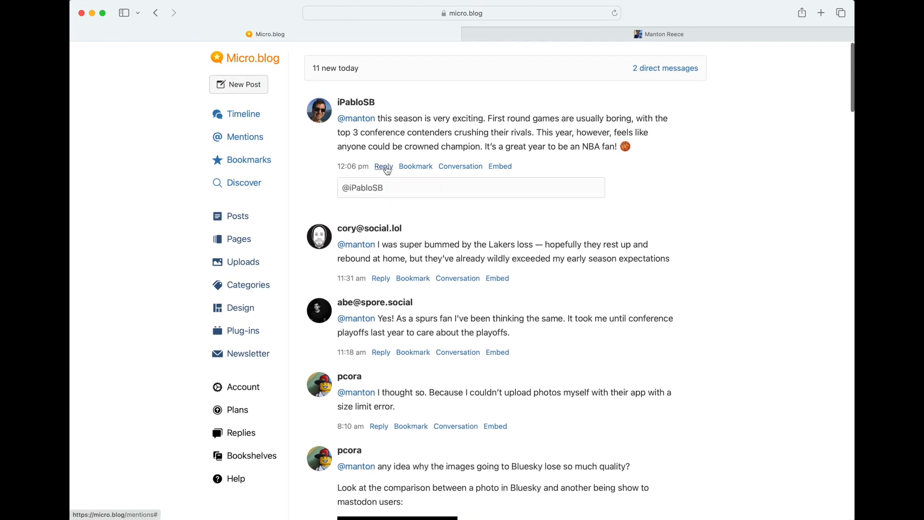
{"action": "left_click", "coordinate": [462, 167]}
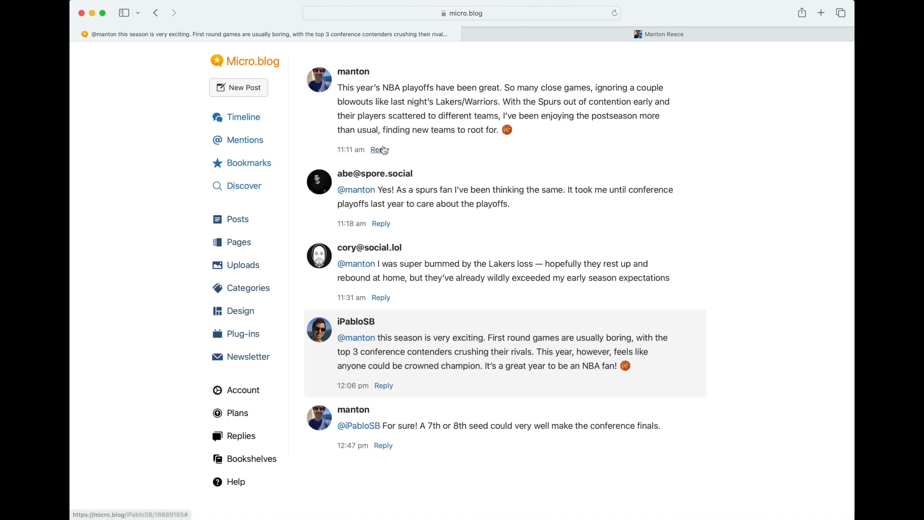
{"action": "left_click", "coordinate": [246, 142]}
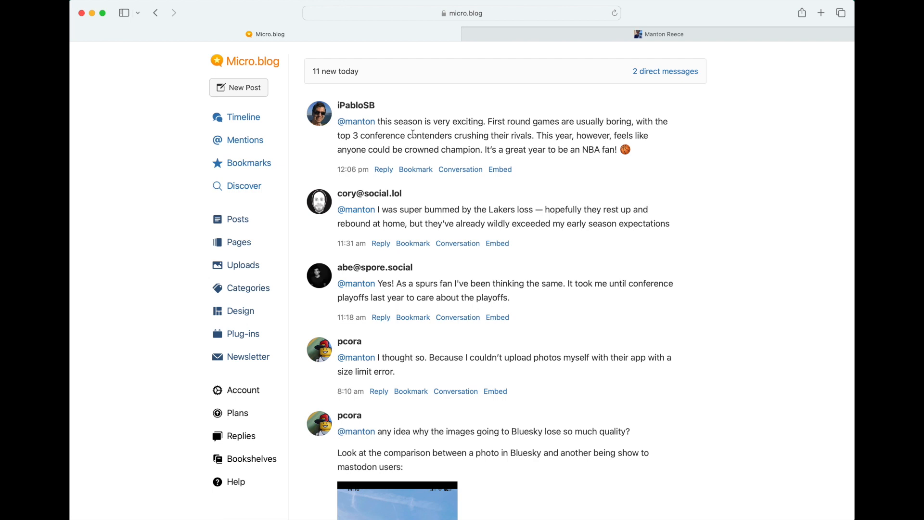
- Open the bookmarks page and look at the field for adding a bookmark by URL
{"action": "left_click", "coordinate": [256, 166]}
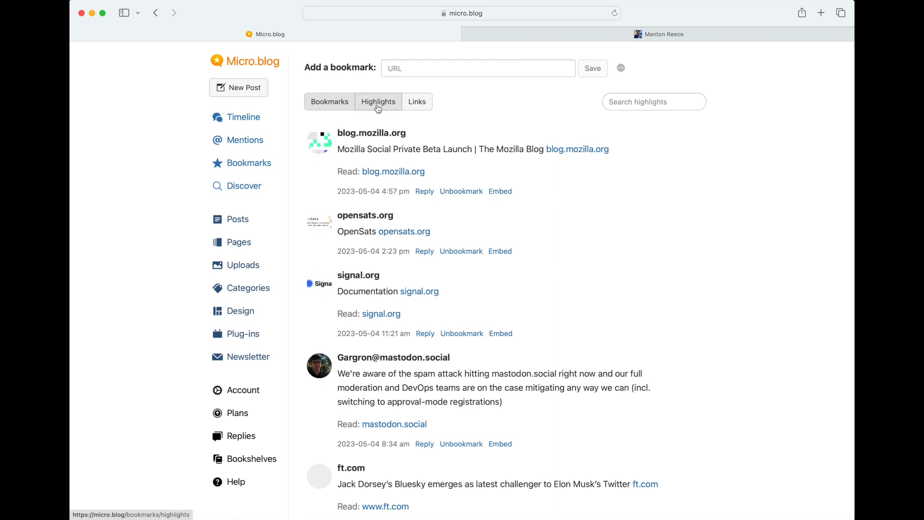
{"action": "left_click", "coordinate": [404, 69]}
{"action": "left_click", "coordinate": [469, 107]}
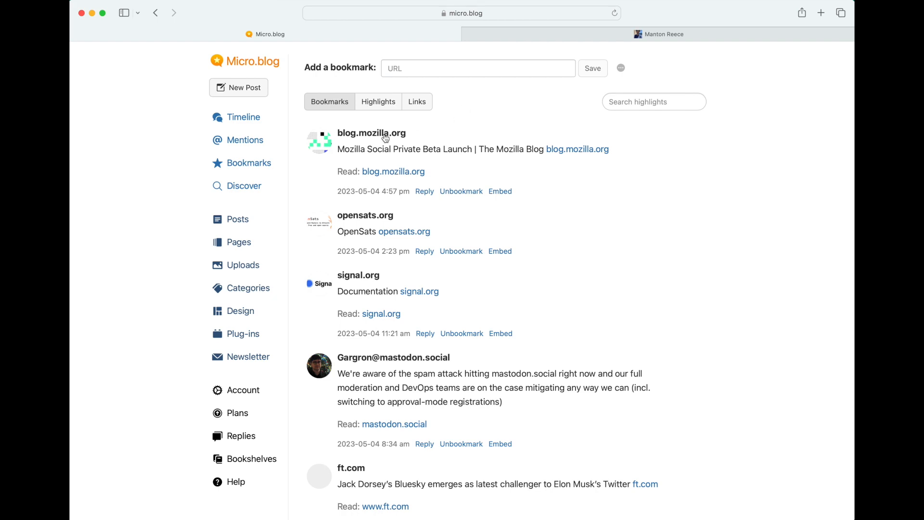
- Return to the timeline and examine the bookmark option offered under each post
{"action": "left_click", "coordinate": [255, 119]}
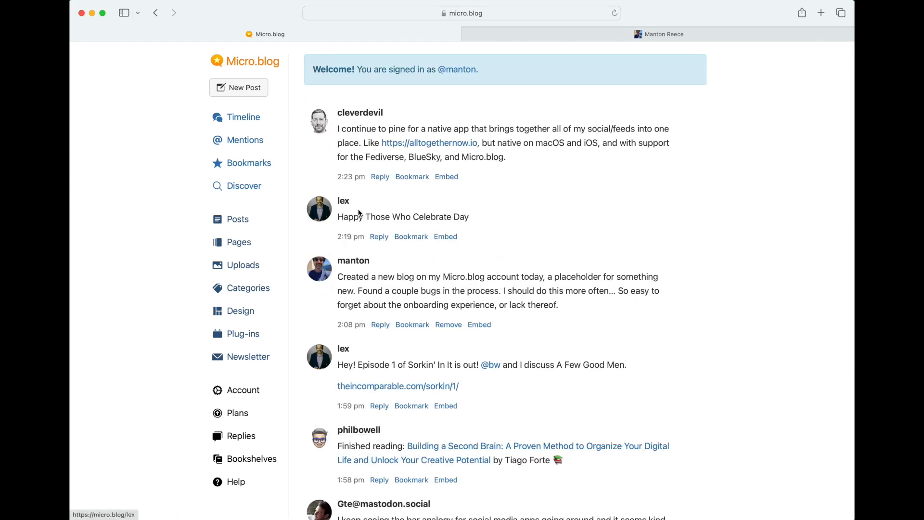
{"action": "scroll", "coordinate": [360, 214], "scroll_direction": "down", "scroll_amount": 5}
{"action": "scroll", "coordinate": [358, 213], "scroll_direction": "up", "scroll_amount": 2}
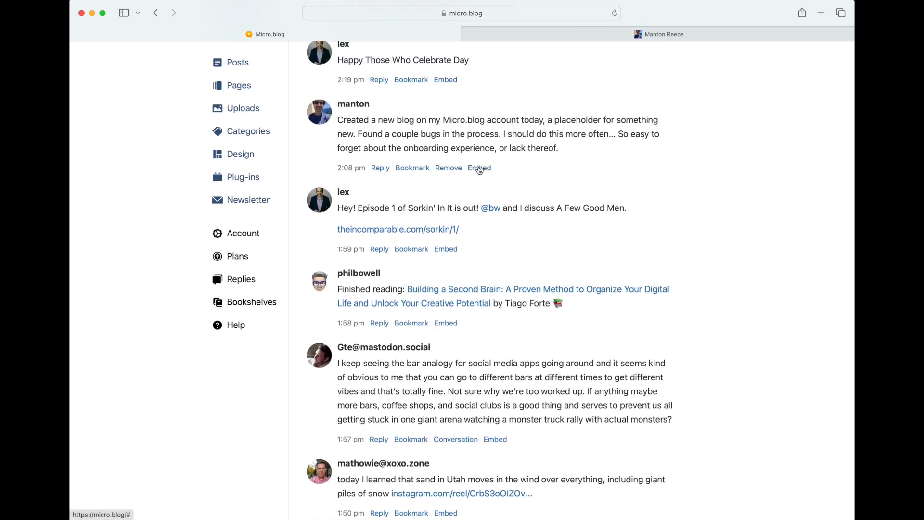
{"action": "scroll", "coordinate": [432, 165], "scroll_direction": "up", "scroll_amount": 4}
{"action": "scroll", "coordinate": [421, 189], "scroll_direction": "up", "scroll_amount": 2}
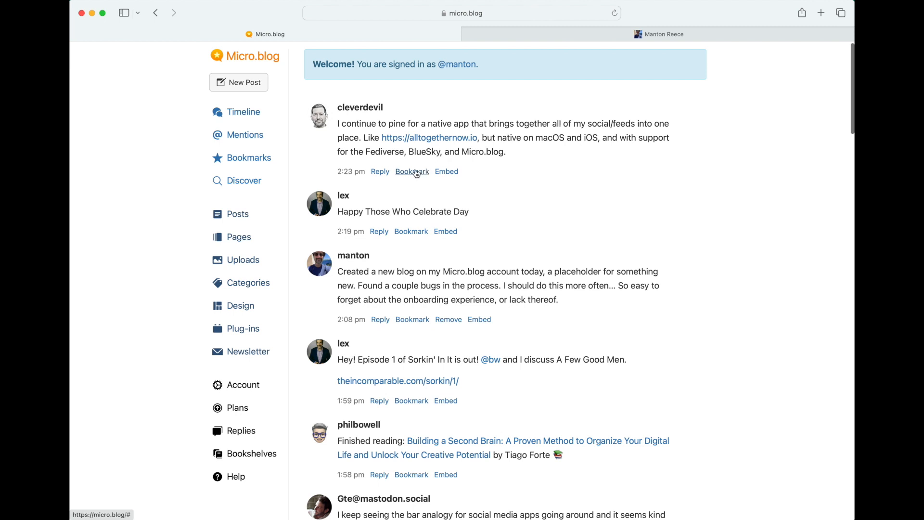
- Open the saved reading copy of the bookmarked article "Mozilla Social Private Beta Launch" and skim through it
{"action": "left_click", "coordinate": [259, 159]}
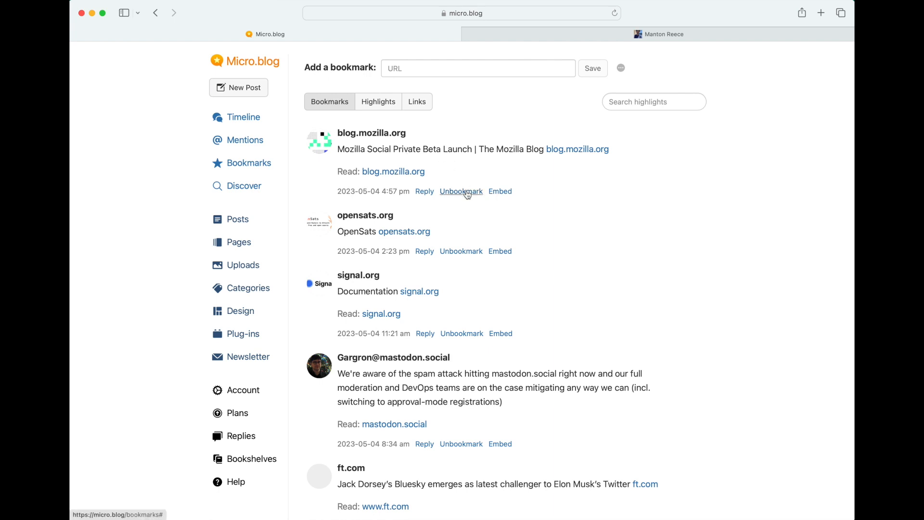
{"action": "scroll", "coordinate": [481, 242], "scroll_direction": "down", "scroll_amount": 1}
{"action": "scroll", "coordinate": [480, 242], "scroll_direction": "down", "scroll_amount": 1}
{"action": "scroll", "coordinate": [480, 242], "scroll_direction": "up", "scroll_amount": 2}
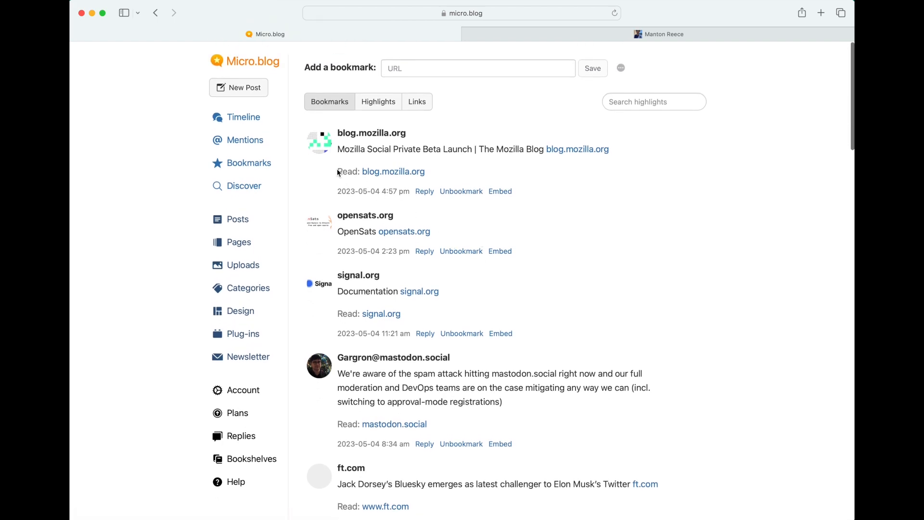
{"action": "left_click", "coordinate": [384, 172]}
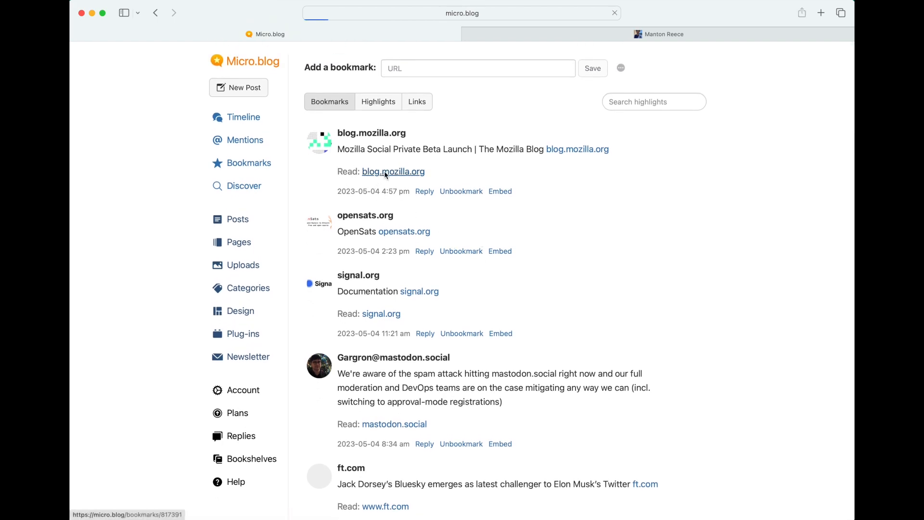
{"action": "scroll", "coordinate": [395, 282], "scroll_direction": "down", "scroll_amount": 5}
{"action": "scroll", "coordinate": [394, 281], "scroll_direction": "up", "scroll_amount": 5}
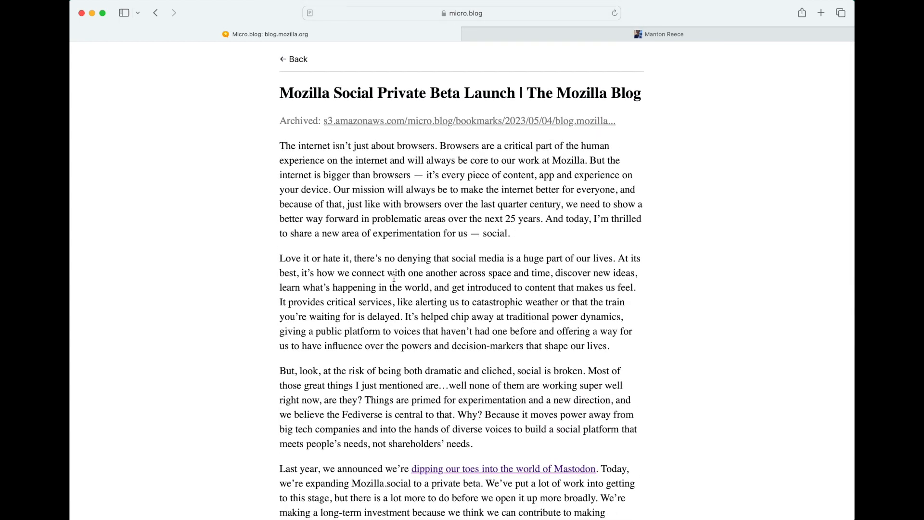
{"action": "scroll", "coordinate": [393, 277], "scroll_direction": "down", "scroll_amount": 5}
{"action": "scroll", "coordinate": [434, 227], "scroll_direction": "up", "scroll_amount": 5}
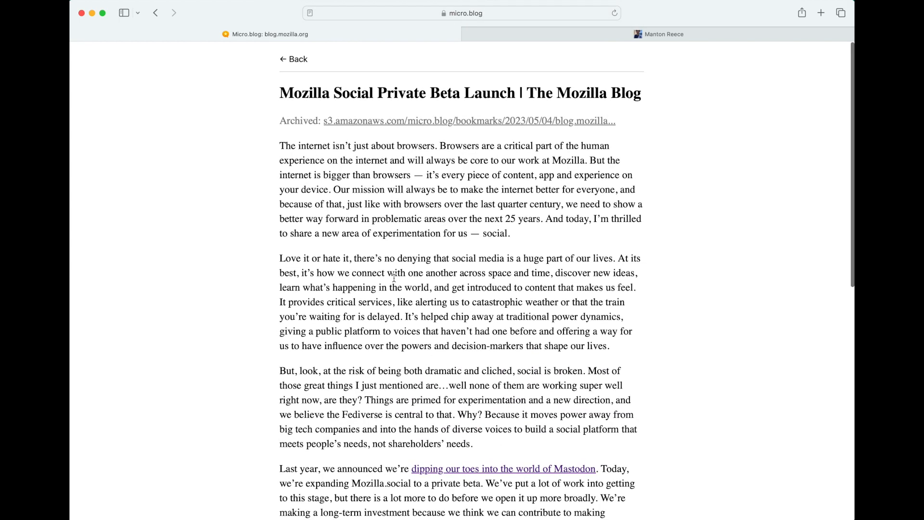
- Highlight the passage "Browsers are a critical part of the human experience on the internet" in the article's first paragraph
{"action": "double_click", "coordinate": [456, 147]}
{"action": "left_click_drag", "start_coordinate": [456, 147], "coordinate": [380, 158]}
{"action": "left_click", "coordinate": [434, 130]}
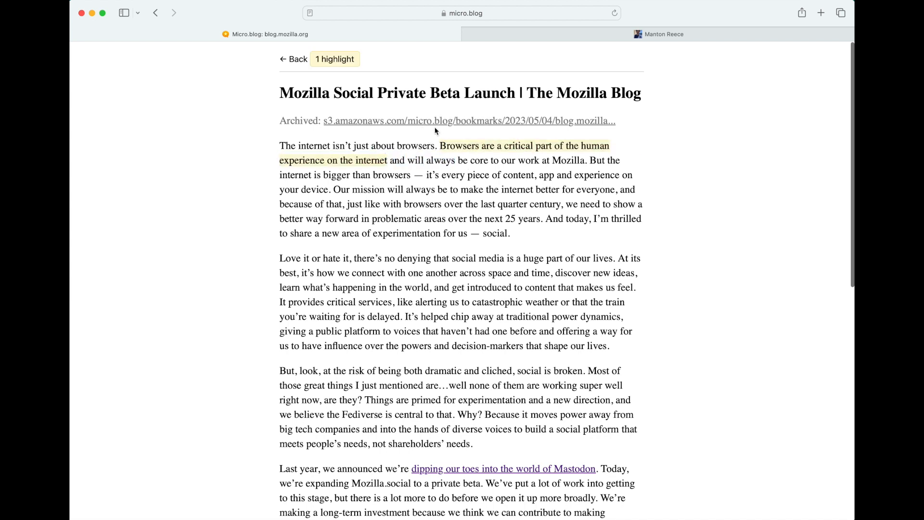
- Start a new post from the saved Mozilla article highlight and abandon it for the bookmarks list
{"action": "left_click", "coordinate": [299, 62]}
{"action": "left_click", "coordinate": [385, 111]}
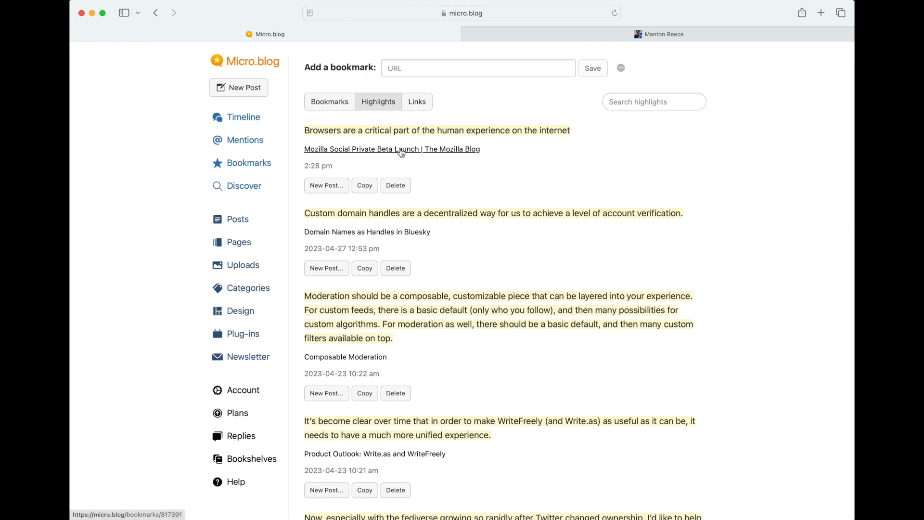
{"action": "left_click", "coordinate": [326, 185]}
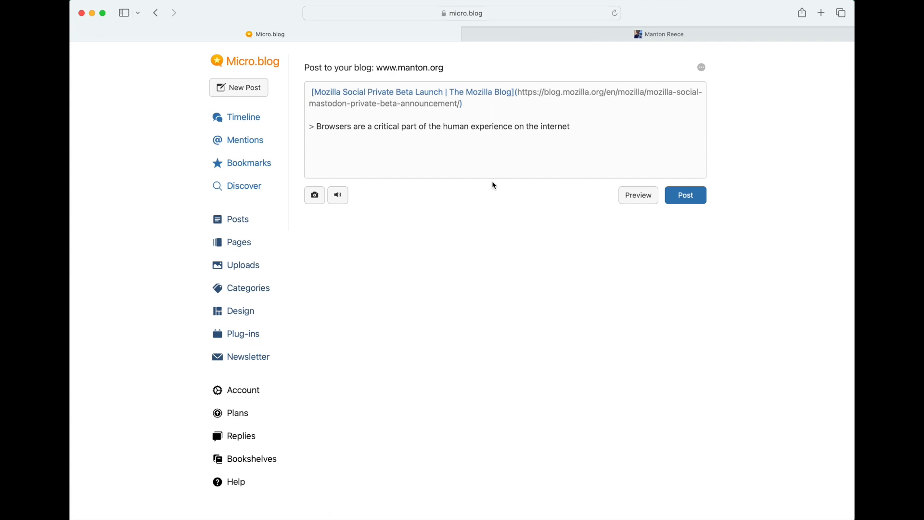
{"action": "left_click", "coordinate": [156, 13]}
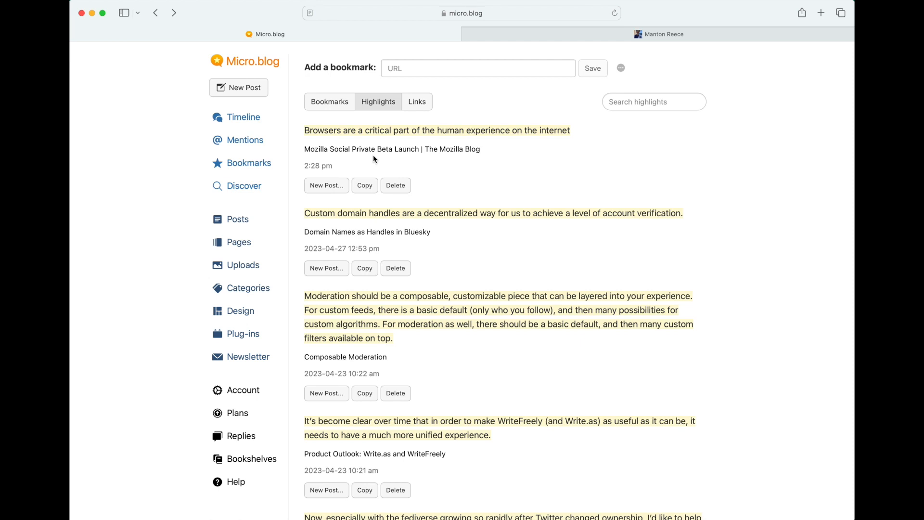
{"action": "left_click", "coordinate": [340, 108]}
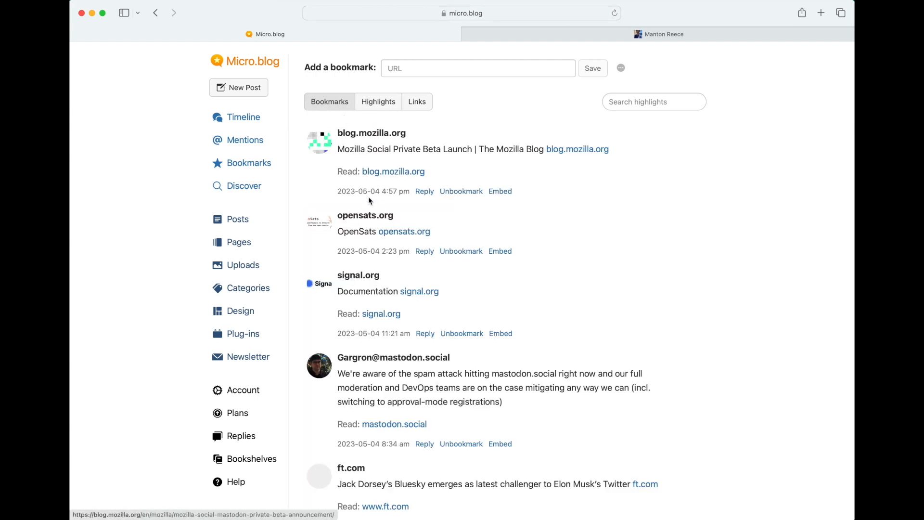
- Leave the bookmarks for the Discover section and skim the recent community posts
{"action": "scroll", "coordinate": [369, 200], "scroll_direction": "down", "scroll_amount": 5}
{"action": "scroll", "coordinate": [369, 200], "scroll_direction": "up", "scroll_amount": 5}
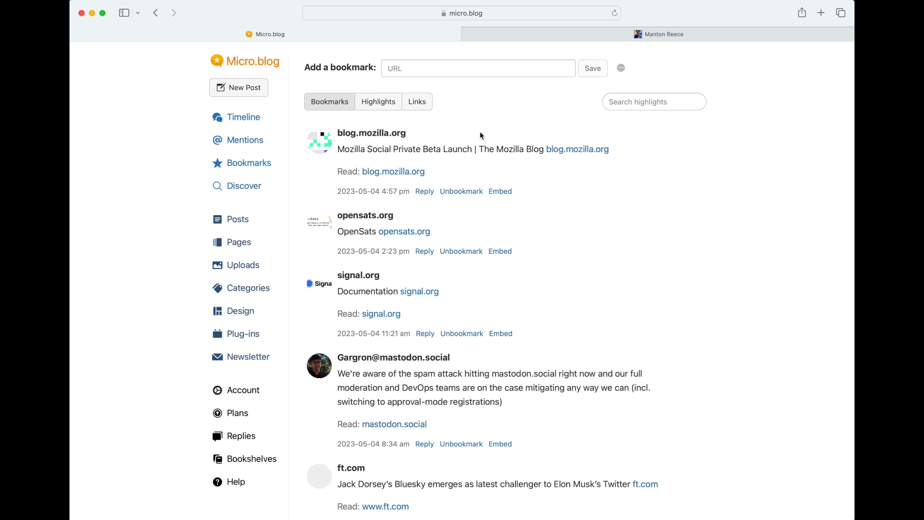
{"action": "left_click", "coordinate": [244, 187]}
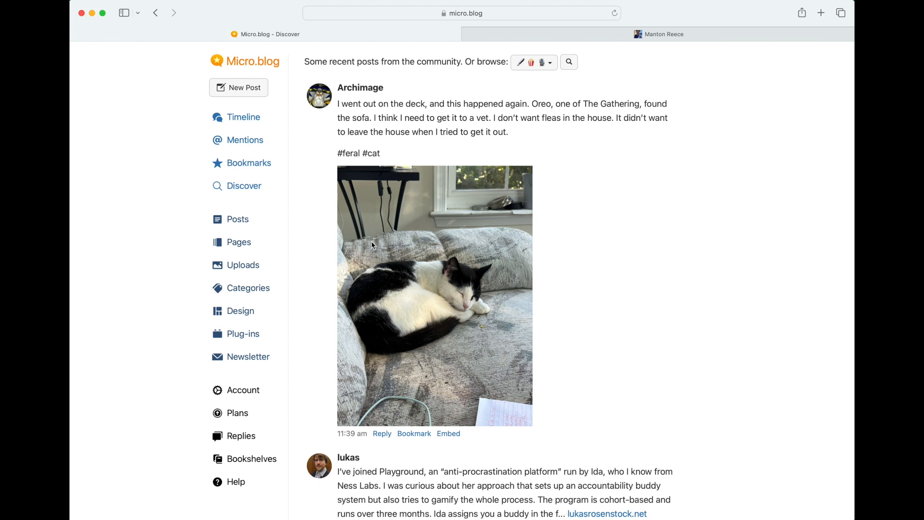
{"action": "scroll", "coordinate": [410, 229], "scroll_direction": "down", "scroll_amount": 10}
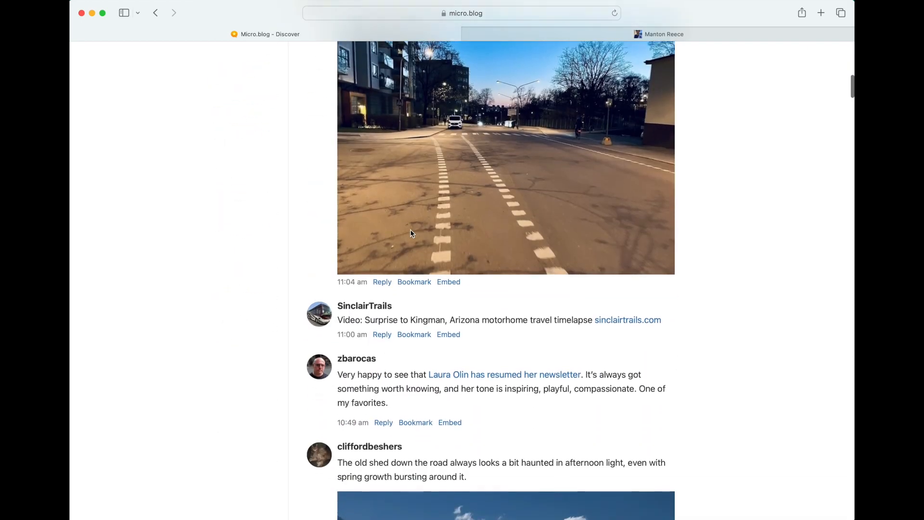
{"action": "scroll", "coordinate": [410, 229], "scroll_direction": "up", "scroll_amount": 3}
{"action": "scroll", "coordinate": [412, 233], "scroll_direction": "up", "scroll_amount": 10}
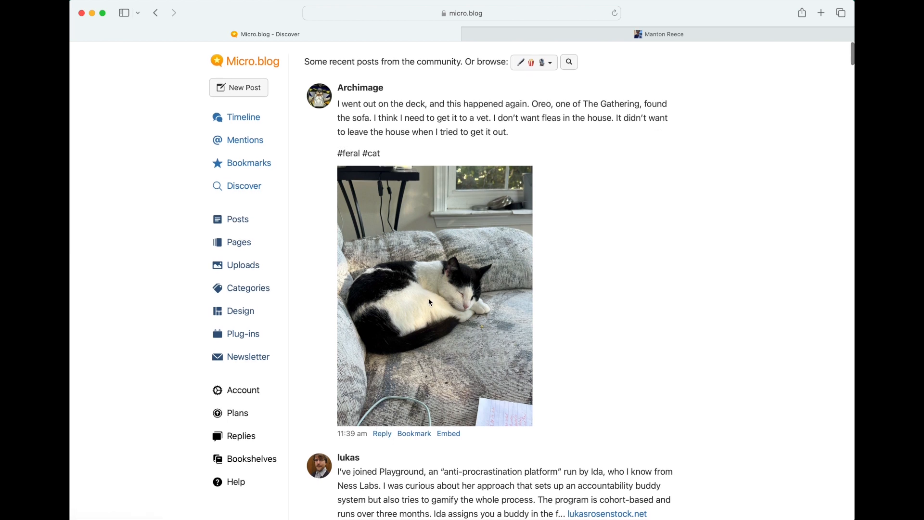
- Check the topics offered for browsing Discover, then reveal the search for people and posts
{"action": "left_click", "coordinate": [536, 64]}
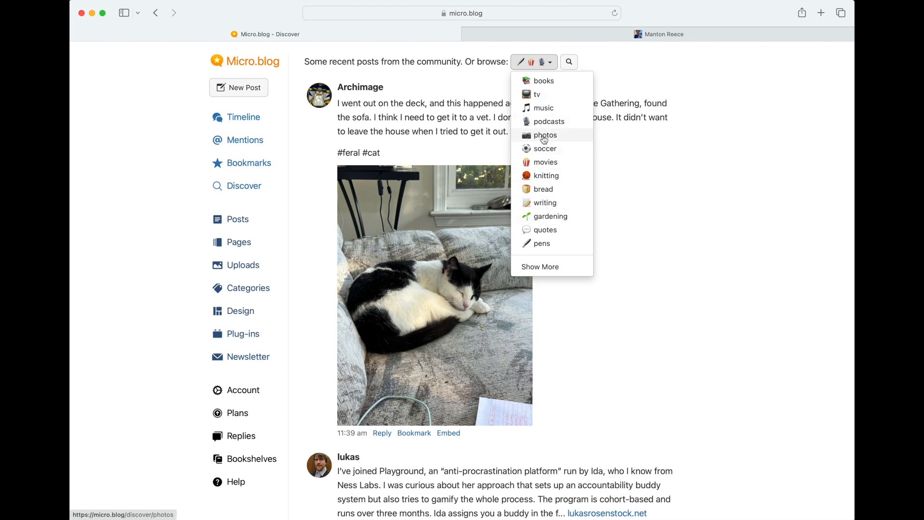
{"action": "left_click", "coordinate": [414, 129]}
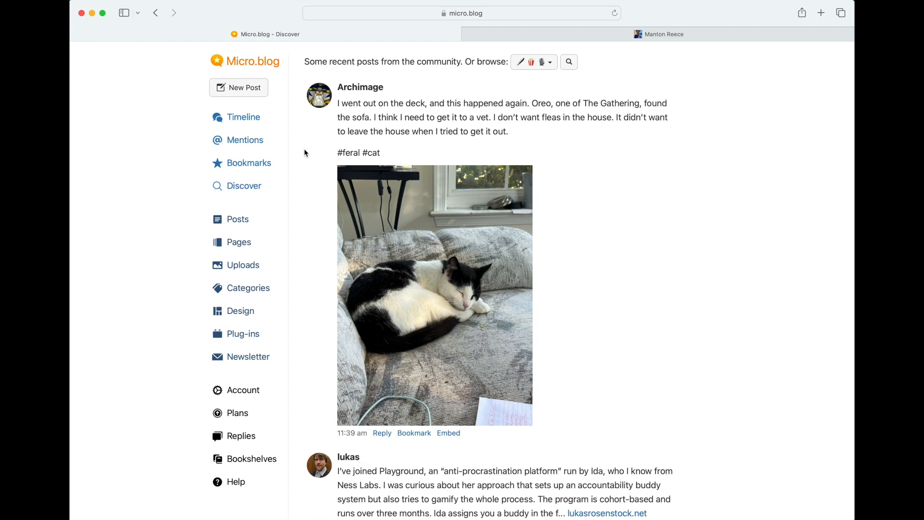
{"action": "left_click", "coordinate": [570, 63]}
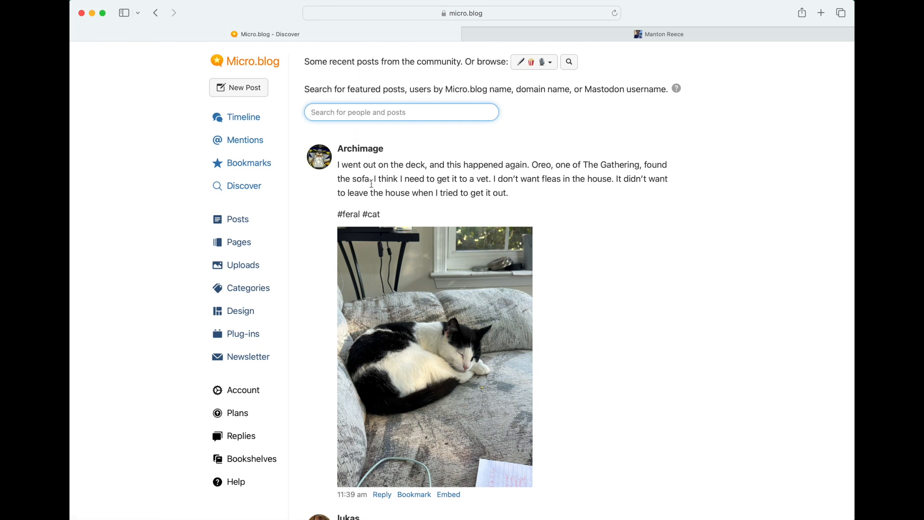
{"action": "scroll", "coordinate": [371, 178], "scroll_direction": "down", "scroll_amount": 1}
{"action": "scroll", "coordinate": [372, 184], "scroll_direction": "up", "scroll_amount": 1}
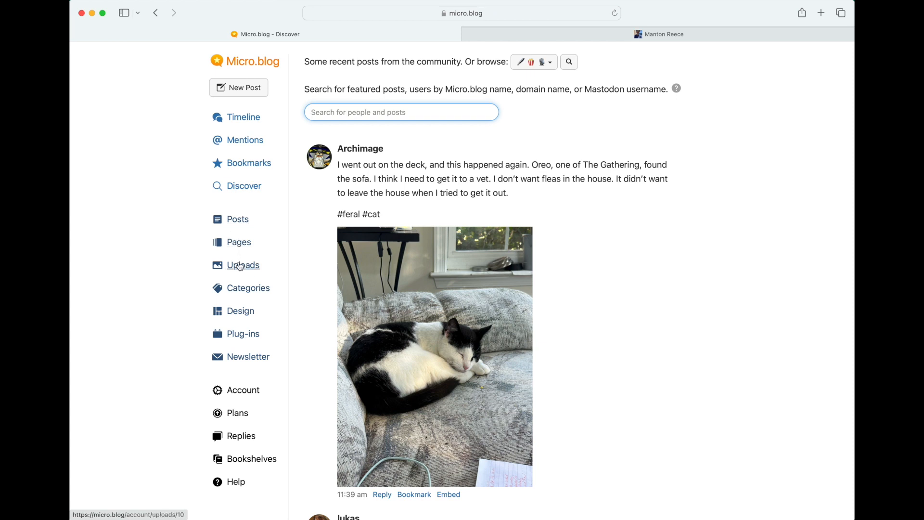
- Open the blog's posts list, view the newest post in the editor and go back without updating it
{"action": "left_click", "coordinate": [238, 220]}
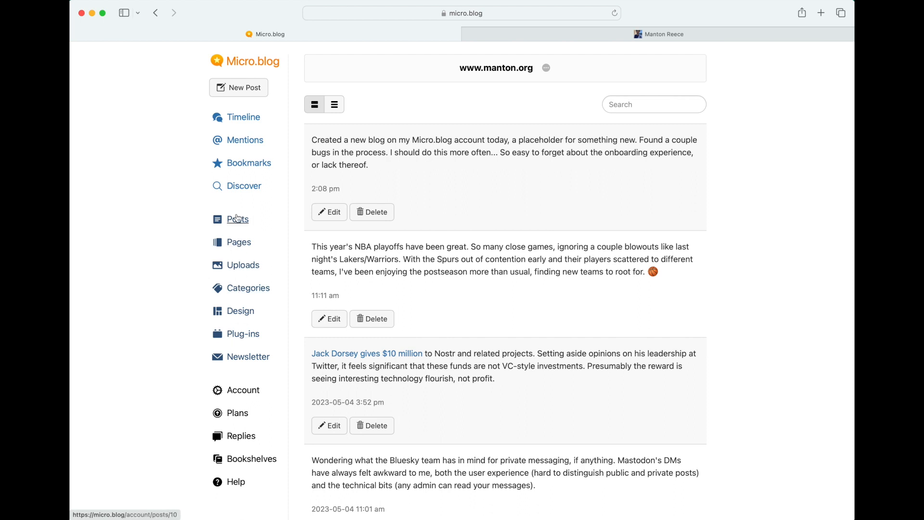
{"action": "scroll", "coordinate": [347, 276], "scroll_direction": "down", "scroll_amount": 3}
{"action": "scroll", "coordinate": [349, 260], "scroll_direction": "up", "scroll_amount": 3}
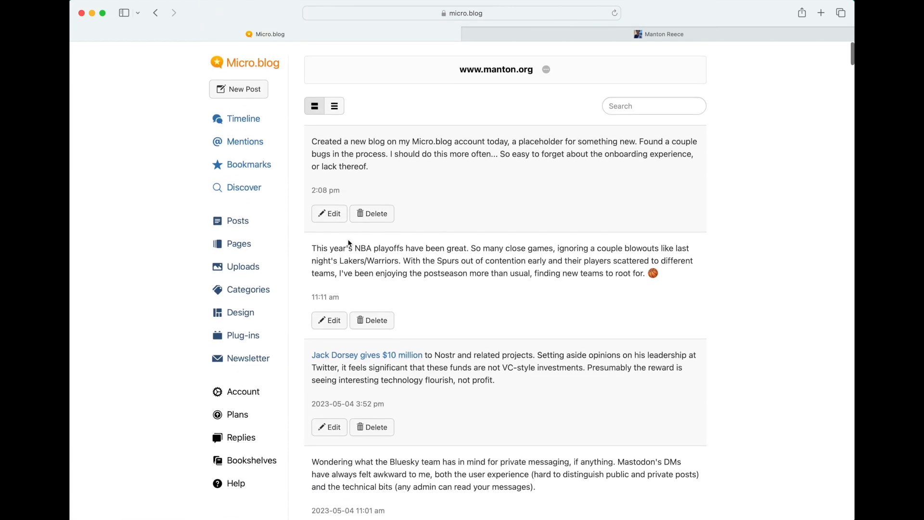
{"action": "left_click", "coordinate": [331, 214]}
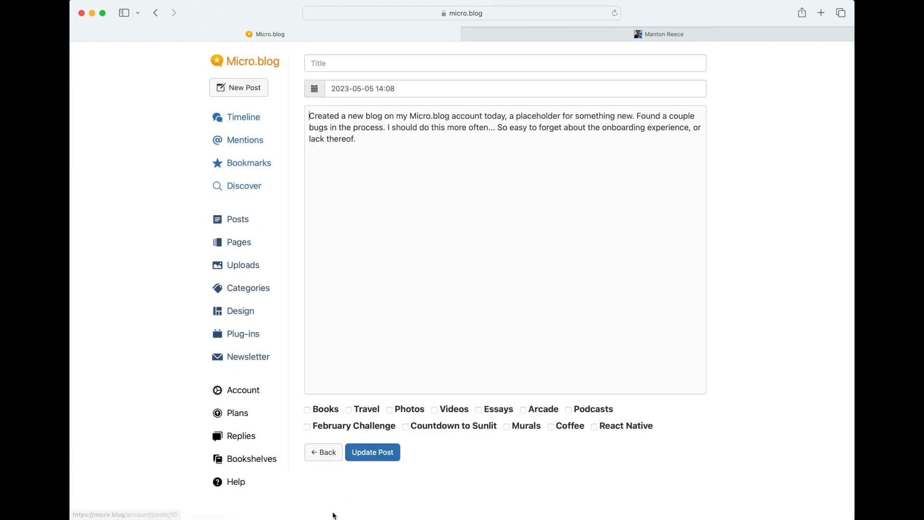
{"action": "left_click", "coordinate": [324, 455]}
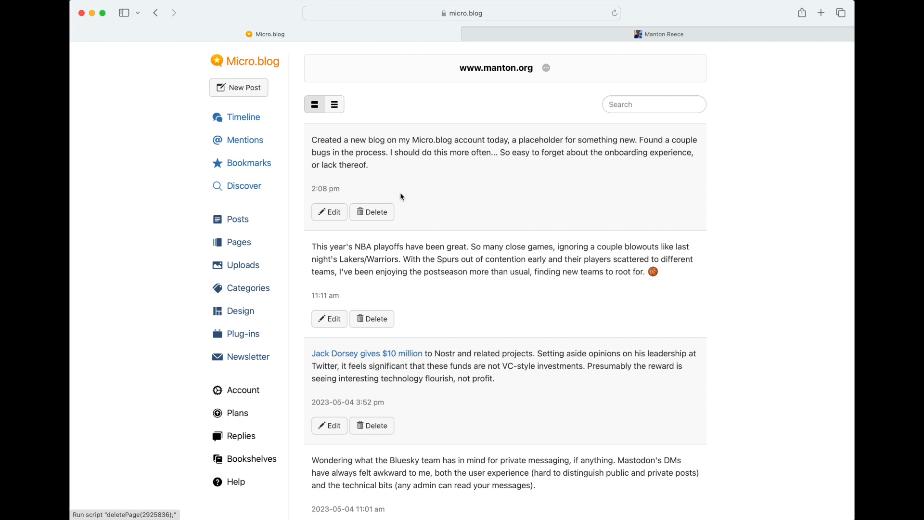
- Show the blog posts as a compact list, skim it and restore the full-text view
{"action": "left_click", "coordinate": [338, 111]}
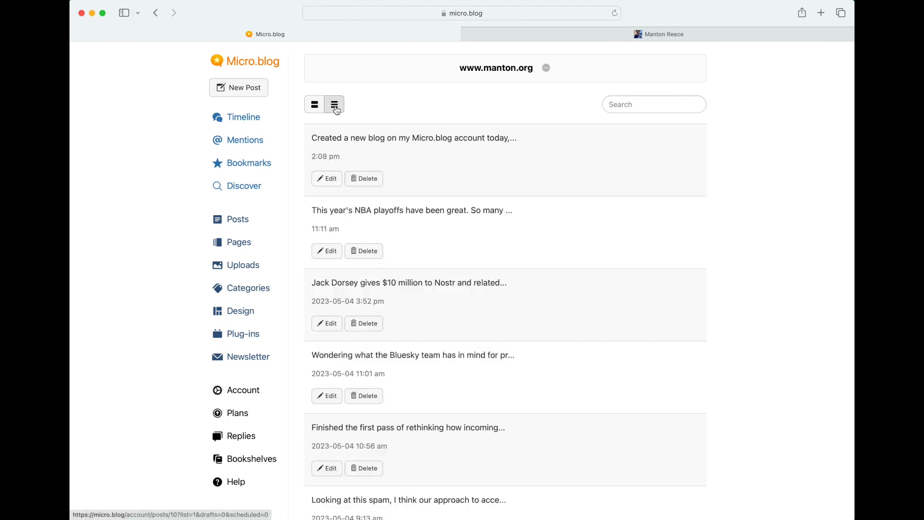
{"action": "scroll", "coordinate": [340, 129], "scroll_direction": "down", "scroll_amount": 3}
{"action": "scroll", "coordinate": [340, 129], "scroll_direction": "up", "scroll_amount": 3}
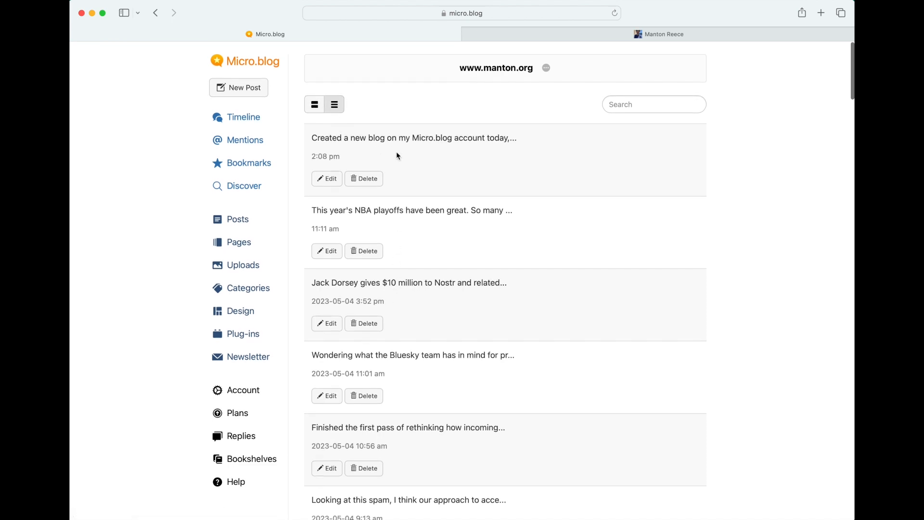
{"action": "left_click", "coordinate": [315, 111]}
- Activate the search field for the blog's posts without entering a term and skim the posts
{"action": "left_click", "coordinate": [634, 105]}
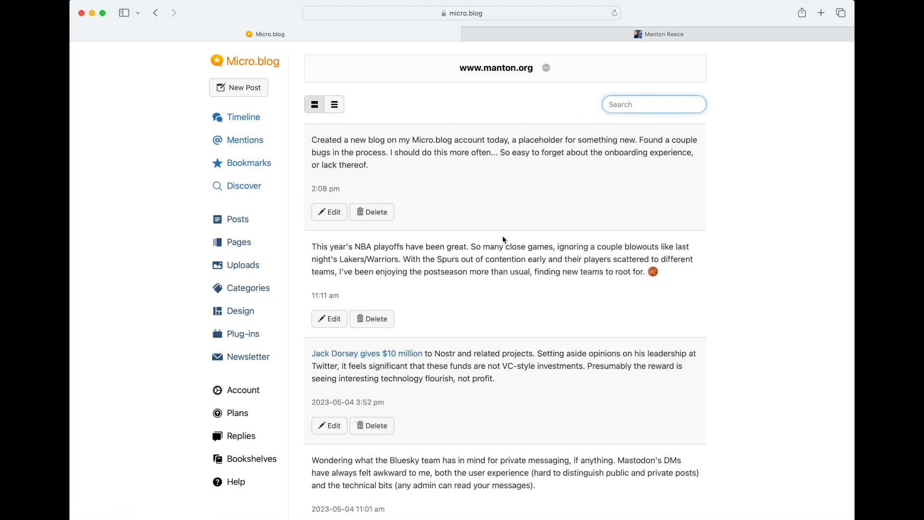
{"action": "scroll", "coordinate": [504, 239], "scroll_direction": "down", "scroll_amount": 5}
{"action": "scroll", "coordinate": [503, 236], "scroll_direction": "up", "scroll_amount": 4}
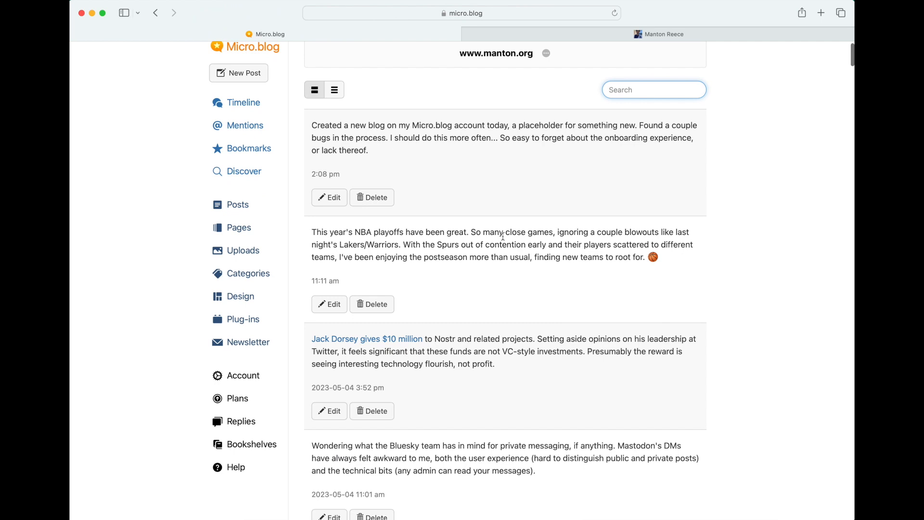
{"action": "scroll", "coordinate": [502, 236], "scroll_direction": "up", "scroll_amount": 1}
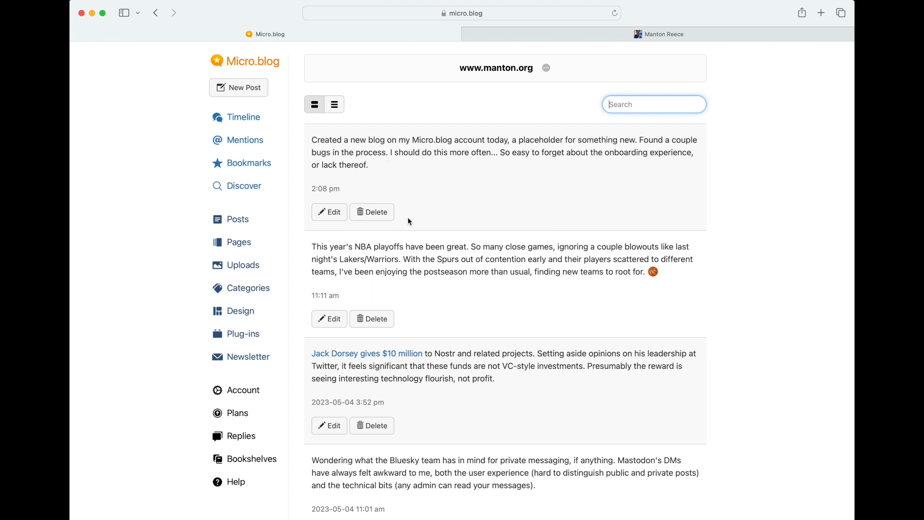
- Review the blog's list of pages, view the About page in the editor and return without updating it
{"action": "left_click", "coordinate": [245, 248]}
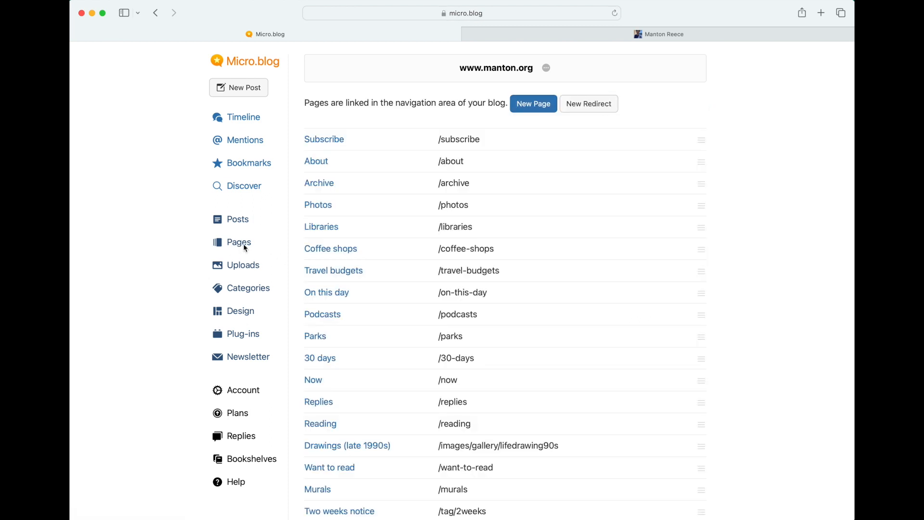
{"action": "scroll", "coordinate": [466, 233], "scroll_direction": "down", "scroll_amount": 5}
{"action": "scroll", "coordinate": [466, 232], "scroll_direction": "up", "scroll_amount": 5}
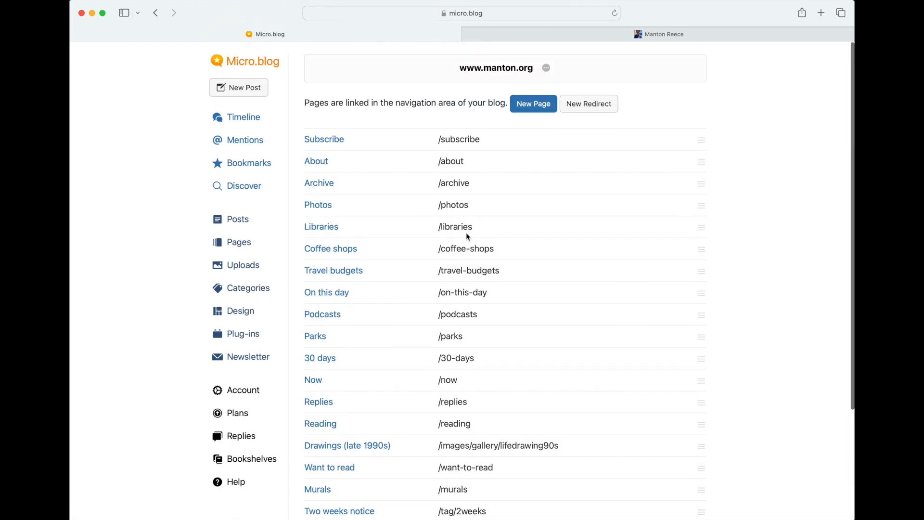
{"action": "scroll", "coordinate": [468, 236], "scroll_direction": "down", "scroll_amount": 2}
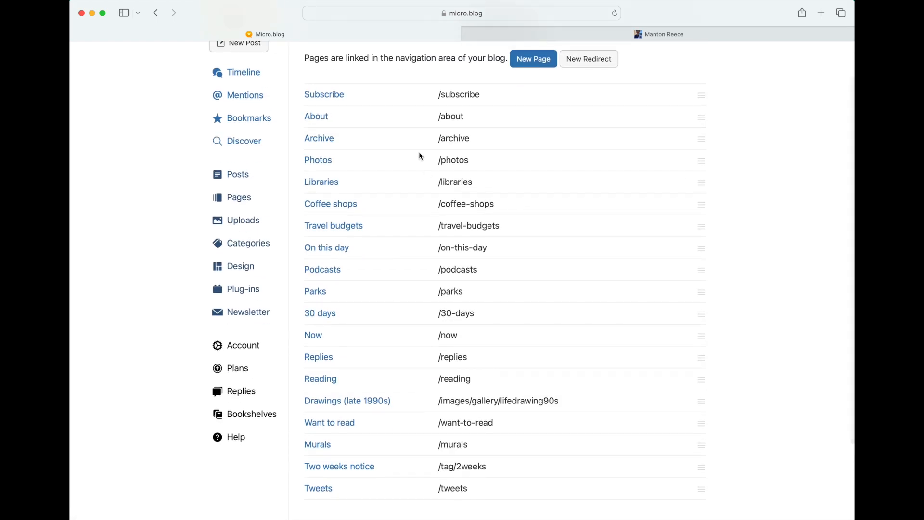
{"action": "scroll", "coordinate": [437, 141], "scroll_direction": "up", "scroll_amount": 2}
{"action": "left_click", "coordinate": [324, 162]}
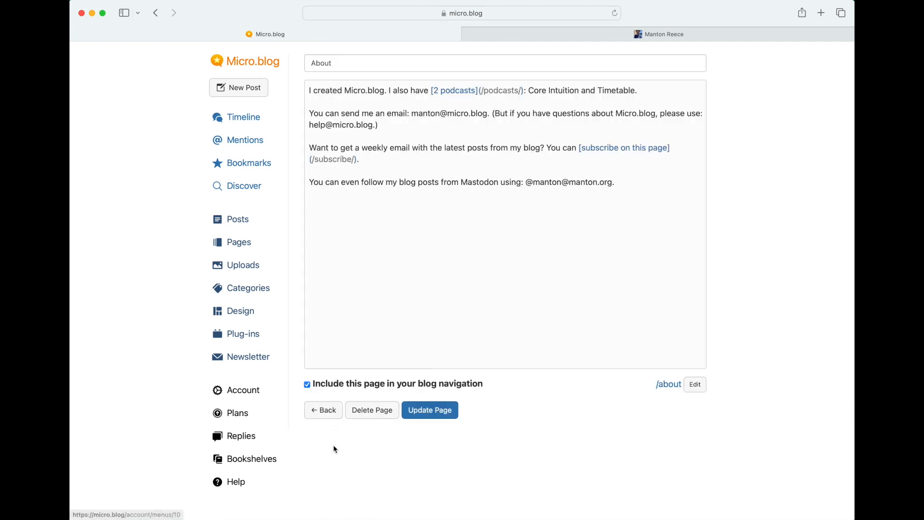
{"action": "left_click", "coordinate": [325, 410]}
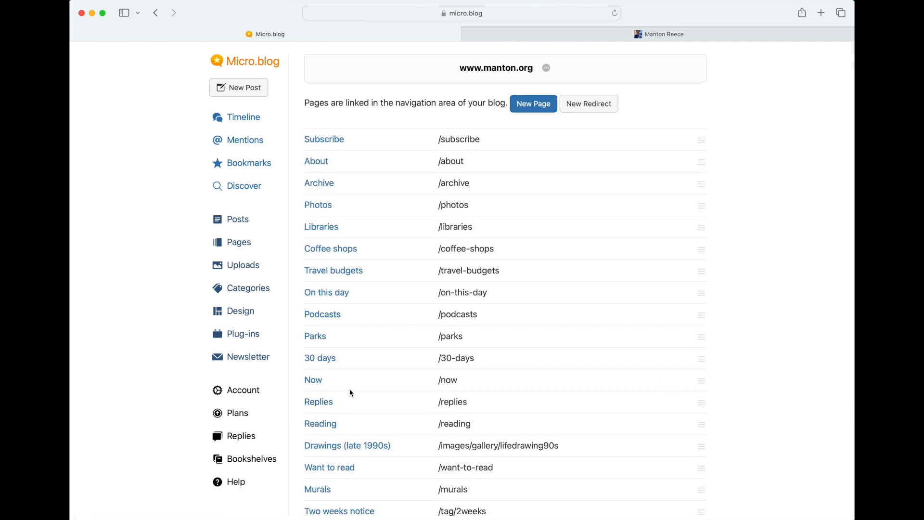
- Open the Libraries page in the editor and examine its text and blog navigation option
{"action": "scroll", "coordinate": [350, 388], "scroll_direction": "down", "scroll_amount": 2}
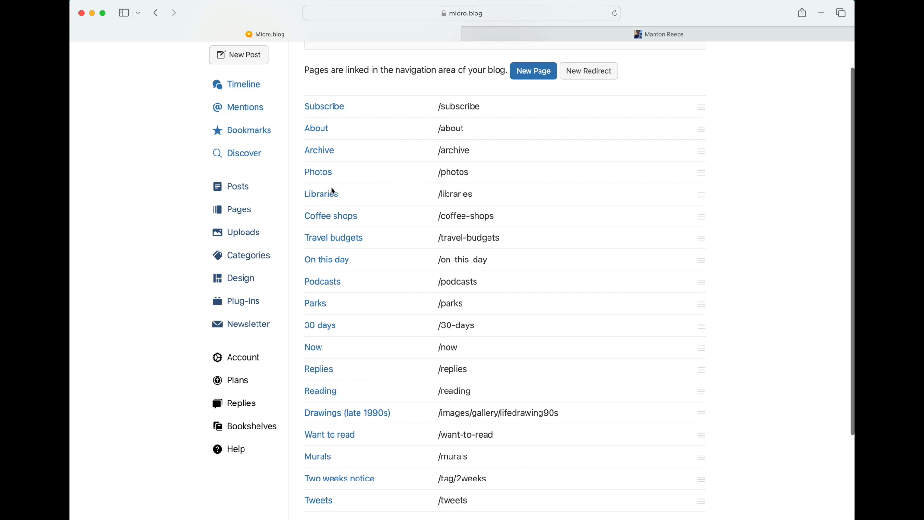
{"action": "scroll", "coordinate": [350, 206], "scroll_direction": "down", "scroll_amount": 1}
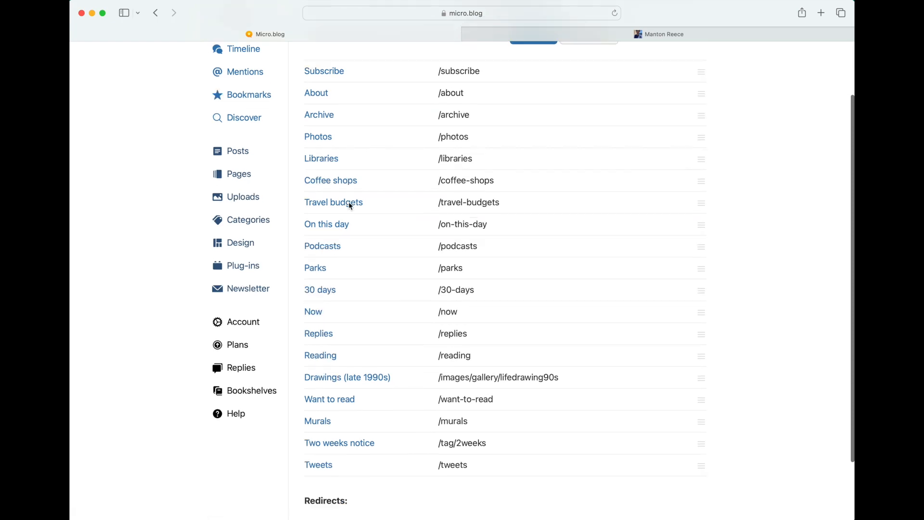
{"action": "scroll", "coordinate": [348, 201], "scroll_direction": "up", "scroll_amount": 2}
{"action": "left_click", "coordinate": [326, 216]}
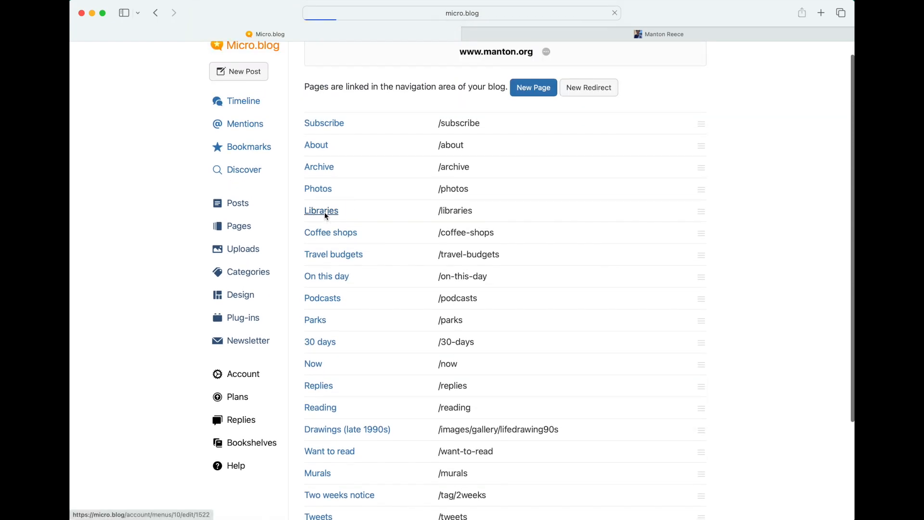
{"action": "scroll", "coordinate": [358, 255], "scroll_direction": "down", "scroll_amount": 5}
{"action": "scroll", "coordinate": [359, 255], "scroll_direction": "up", "scroll_amount": 5}
{"action": "scroll", "coordinate": [356, 265], "scroll_direction": "down", "scroll_amount": 2}
{"action": "scroll", "coordinate": [355, 274], "scroll_direction": "up", "scroll_amount": 2}
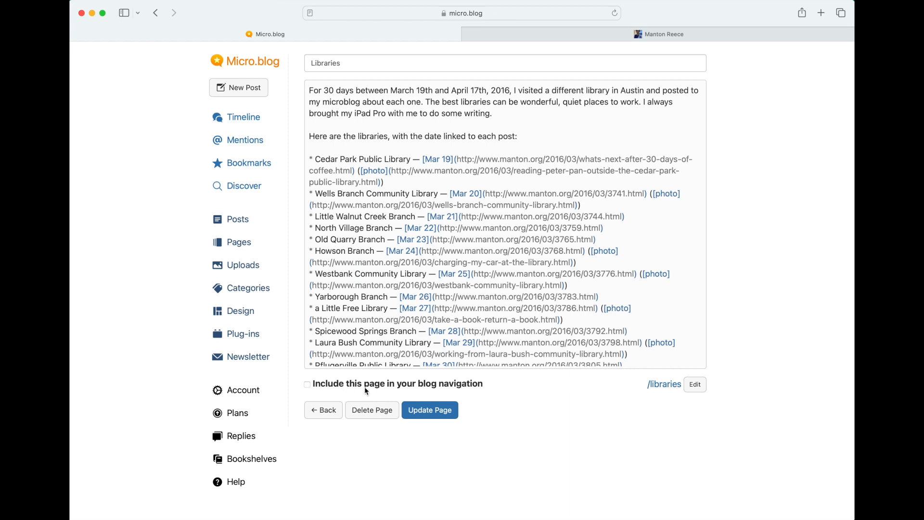
- Switch to the published blog at manton.org, view its Tweets page and return to the Micro.blog page editor
{"action": "left_click", "coordinate": [600, 36]}
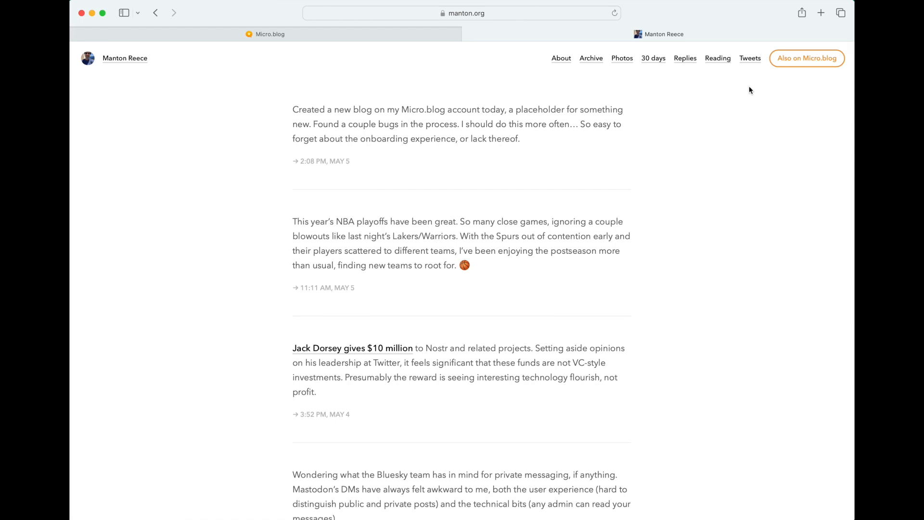
{"action": "left_click", "coordinate": [749, 61]}
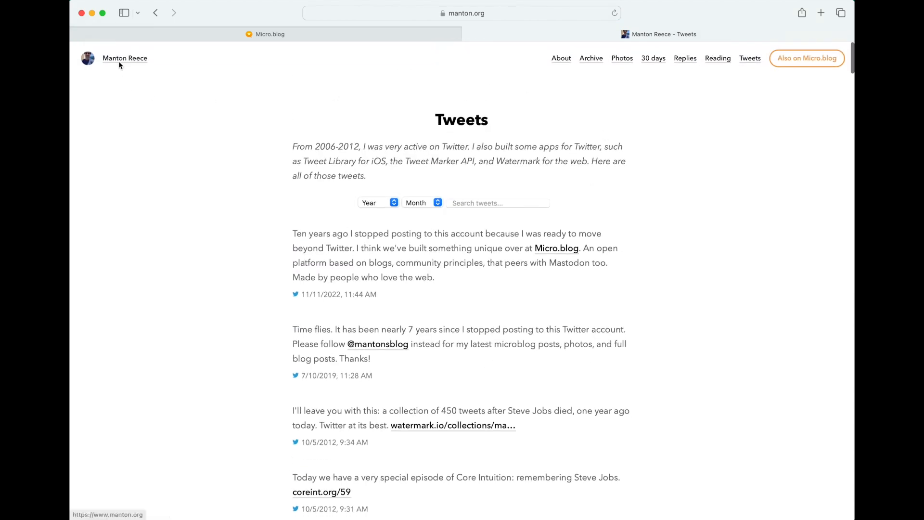
{"action": "left_click", "coordinate": [244, 34]}
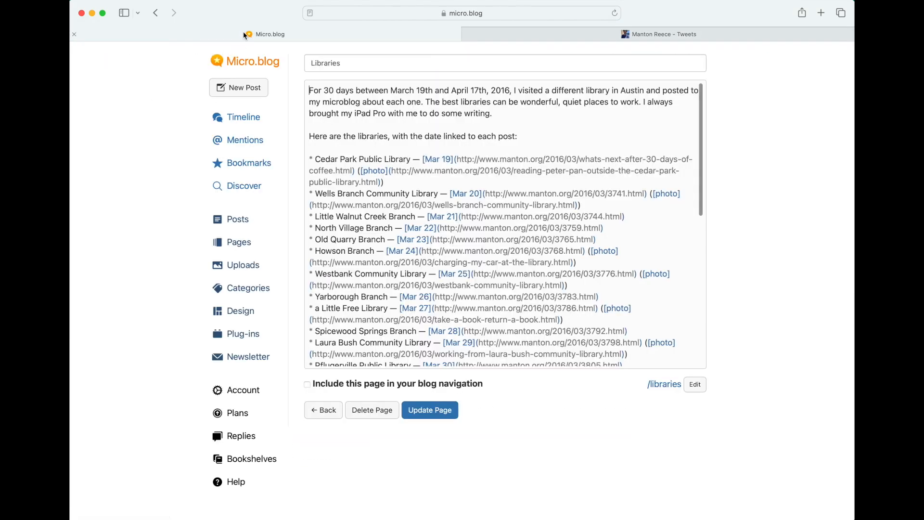
- Go back from the Libraries page to the pages list and examine the redirects and the option to add one
{"action": "left_click", "coordinate": [326, 411]}
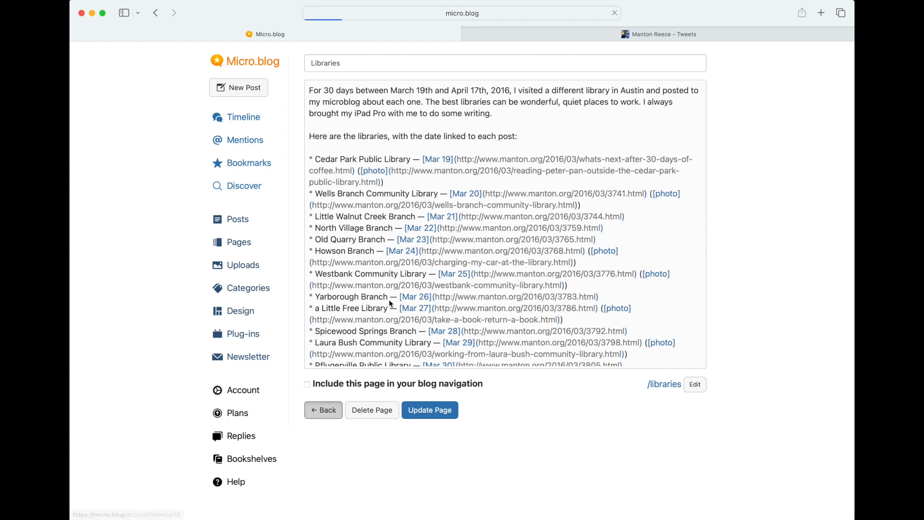
{"action": "scroll", "coordinate": [388, 300], "scroll_direction": "down", "scroll_amount": 5}
{"action": "scroll", "coordinate": [389, 299], "scroll_direction": "up", "scroll_amount": 5}
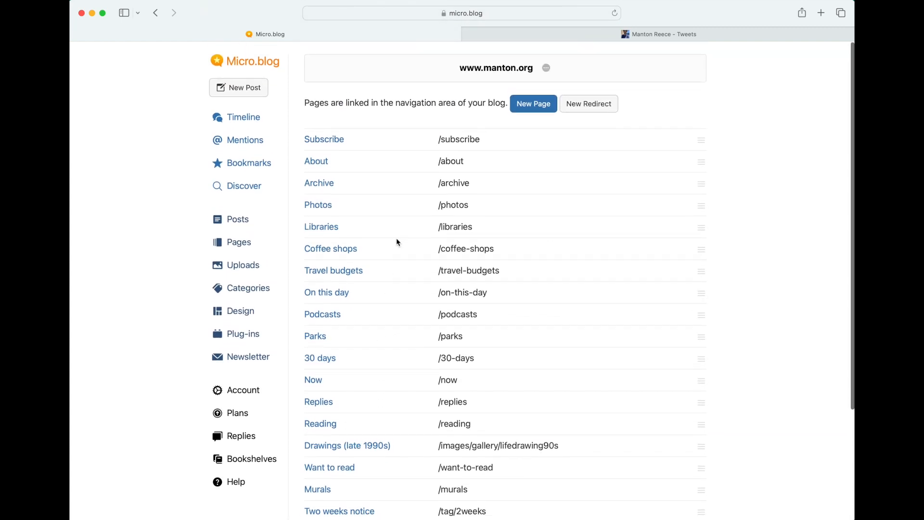
{"action": "scroll", "coordinate": [398, 241], "scroll_direction": "down", "scroll_amount": 3}
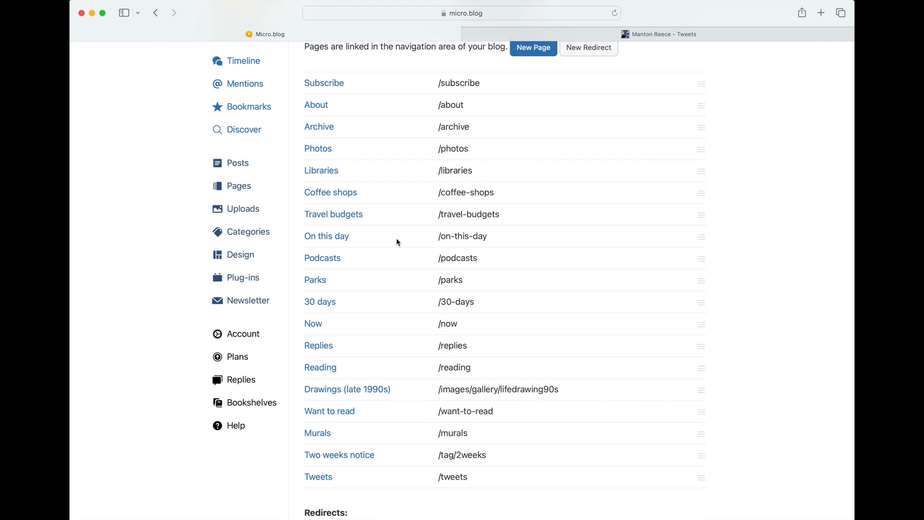
{"action": "scroll", "coordinate": [397, 242], "scroll_direction": "down", "scroll_amount": 4}
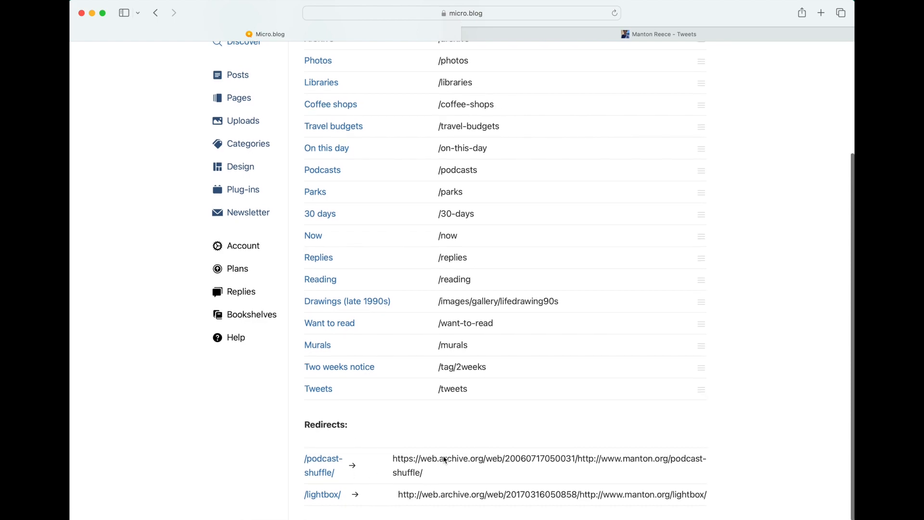
{"action": "scroll", "coordinate": [418, 460], "scroll_direction": "up", "scroll_amount": 6}
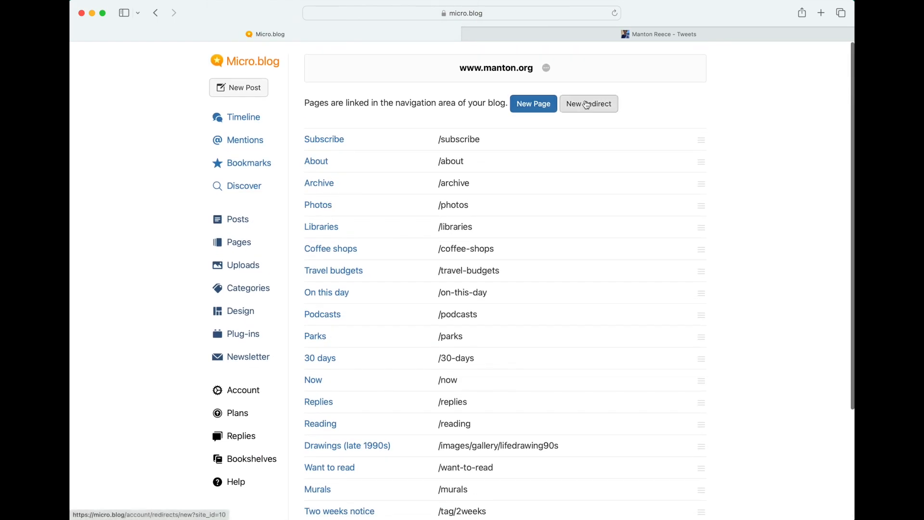
{"action": "scroll", "coordinate": [461, 434], "scroll_direction": "down", "scroll_amount": 5}
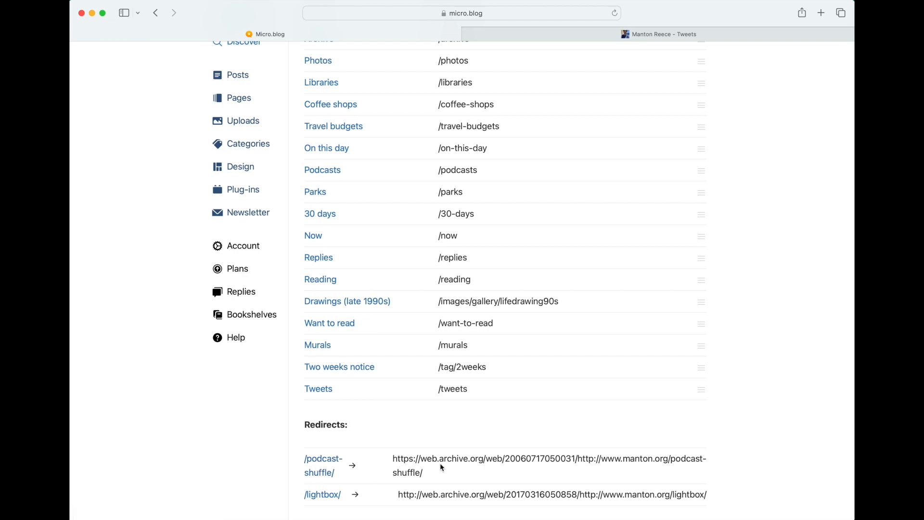
- Open the blog's uploads and look through the uploaded photos and files
{"action": "scroll", "coordinate": [442, 465], "scroll_direction": "up", "scroll_amount": 5}
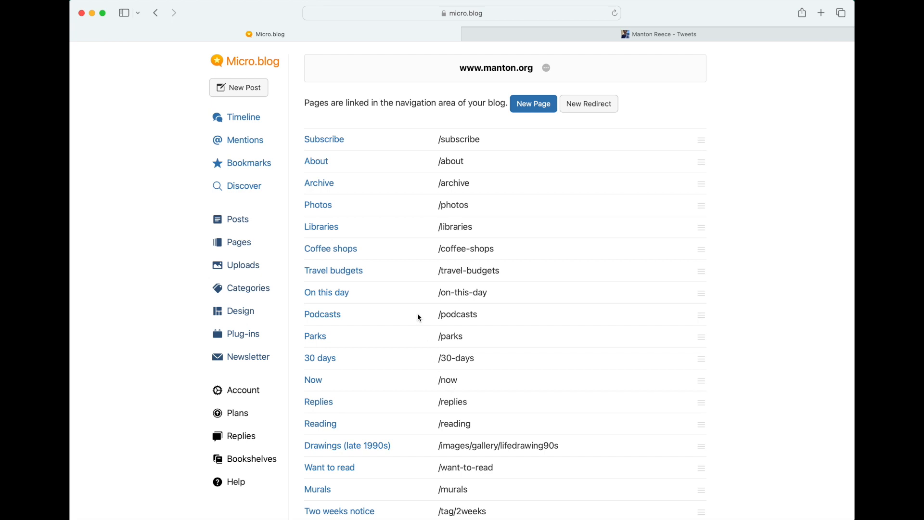
{"action": "left_click", "coordinate": [244, 266]}
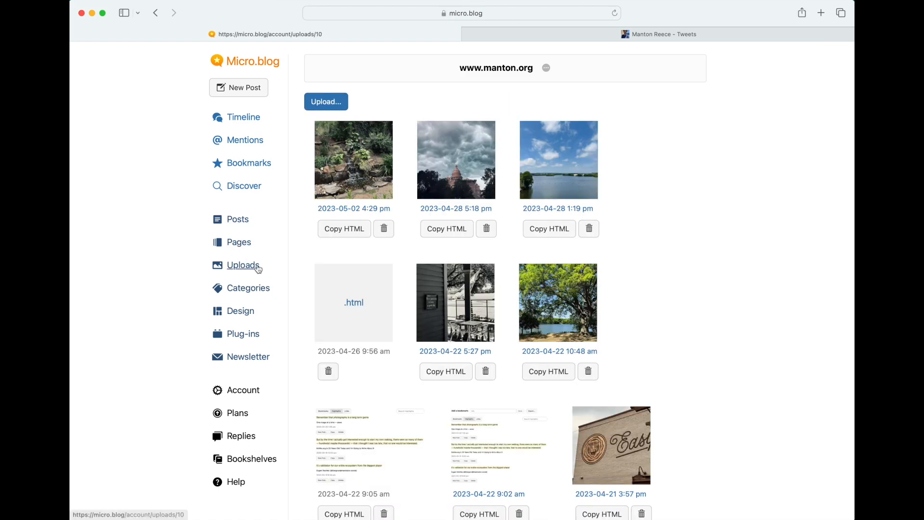
{"action": "scroll", "coordinate": [371, 283], "scroll_direction": "down", "scroll_amount": 7}
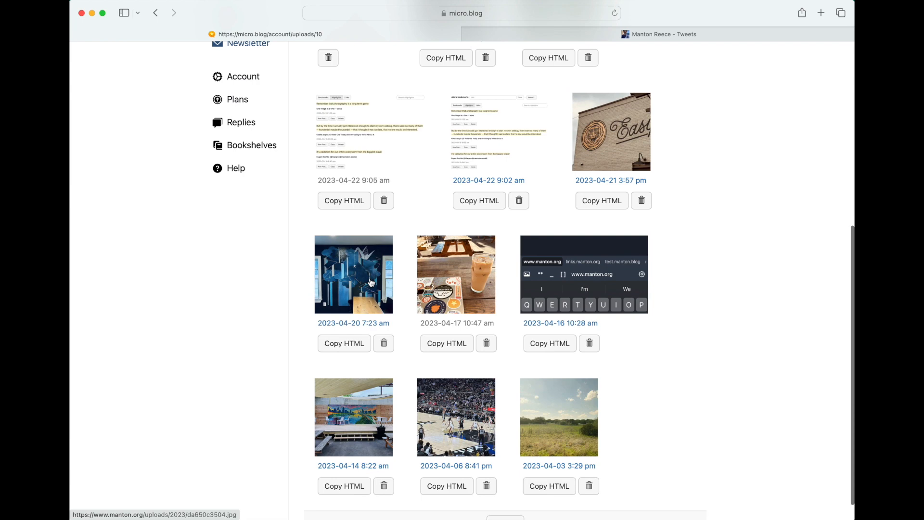
{"action": "scroll", "coordinate": [371, 283], "scroll_direction": "up", "scroll_amount": 7}
{"action": "scroll", "coordinate": [371, 283], "scroll_direction": "down", "scroll_amount": 1}
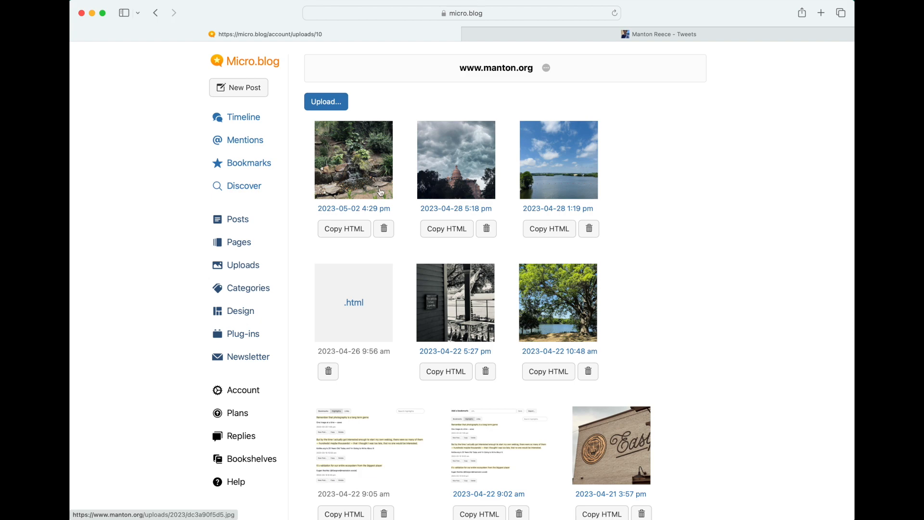
- View the published post that uses the photo uploaded 2023-05-02 4:29 pm and return to the uploads
{"action": "left_click", "coordinate": [367, 209]}
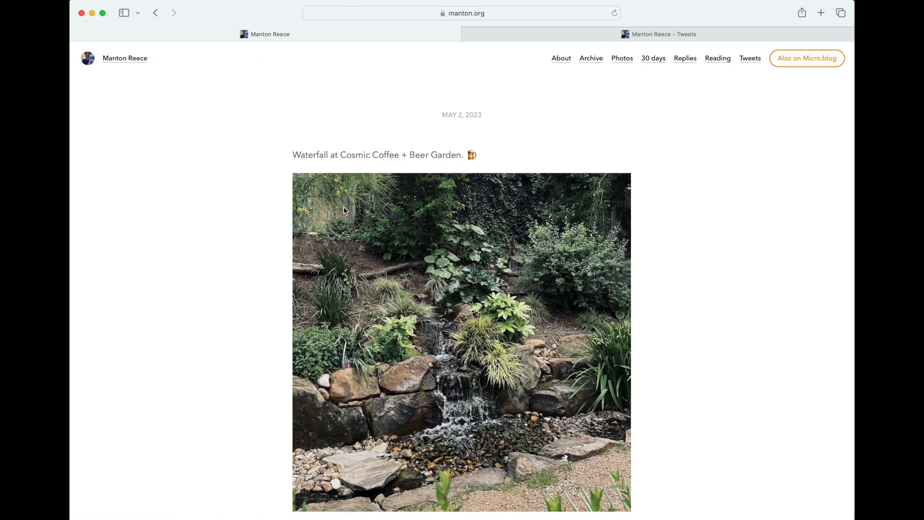
{"action": "scroll", "coordinate": [392, 233], "scroll_direction": "down", "scroll_amount": 4}
{"action": "scroll", "coordinate": [393, 233], "scroll_direction": "up", "scroll_amount": 3}
{"action": "scroll", "coordinate": [393, 233], "scroll_direction": "up", "scroll_amount": 1}
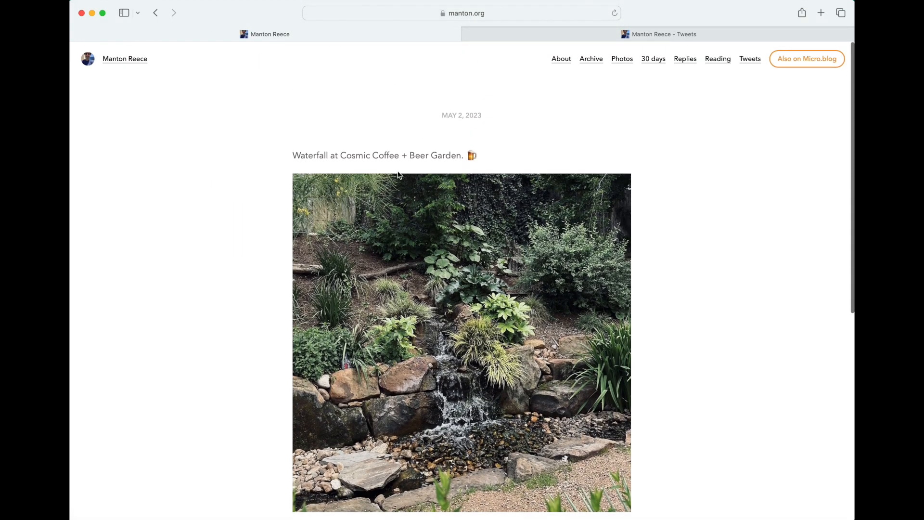
{"action": "left_click", "coordinate": [155, 14]}
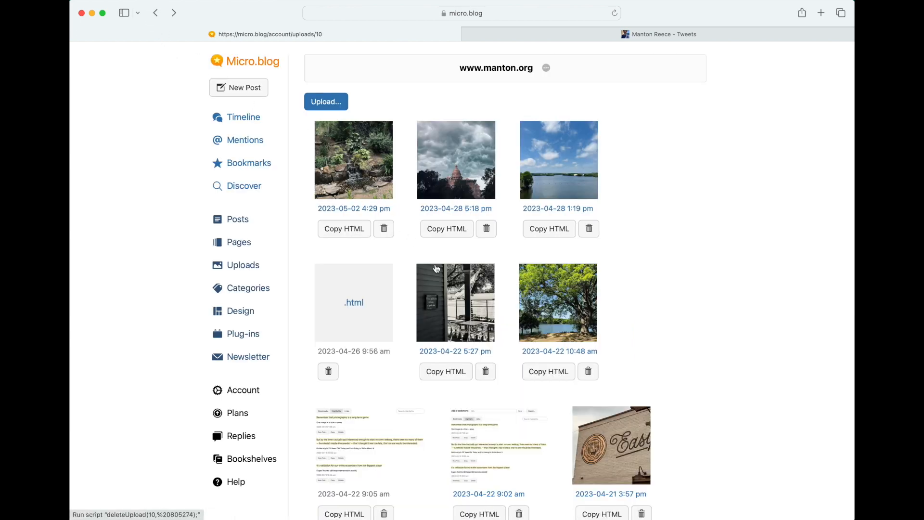
- View the uploaded .html file on the blog, return to the uploads and look over the remaining files
{"action": "scroll", "coordinate": [342, 166], "scroll_direction": "down", "scroll_amount": 3}
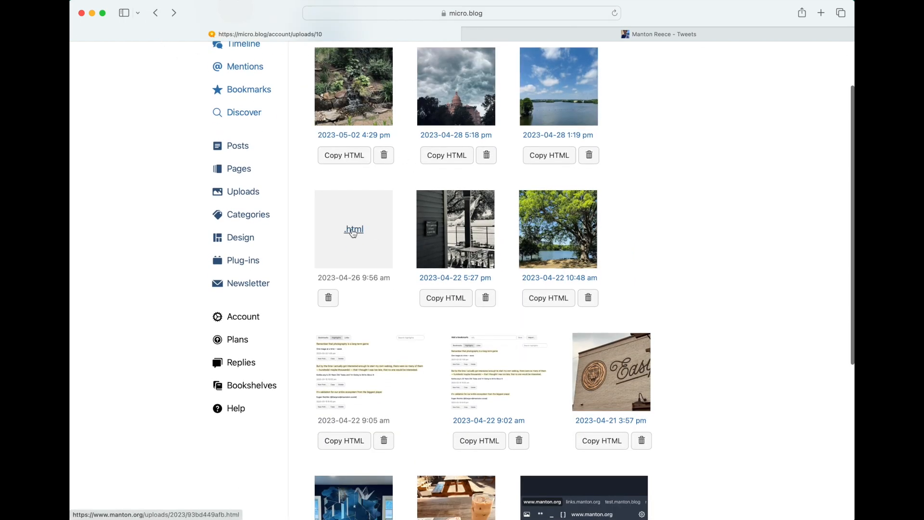
{"action": "scroll", "coordinate": [433, 235], "scroll_direction": "up", "scroll_amount": 3}
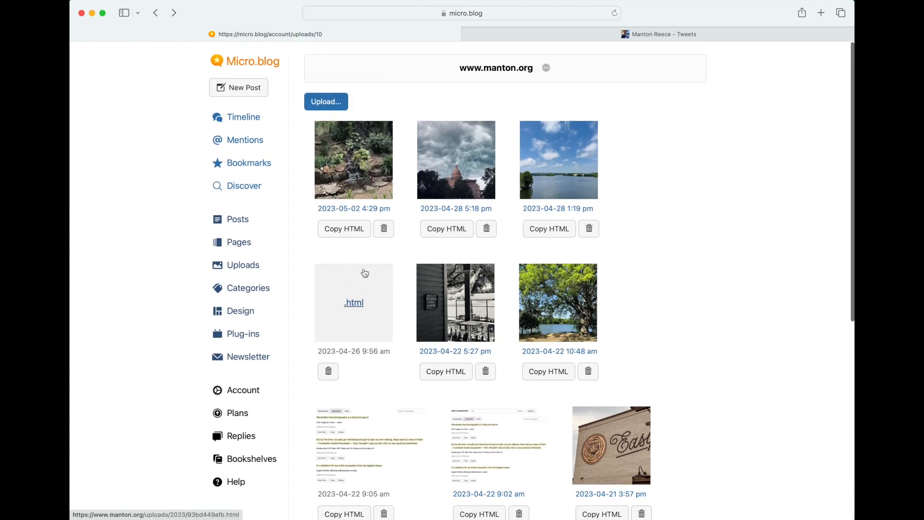
{"action": "left_click", "coordinate": [358, 306]}
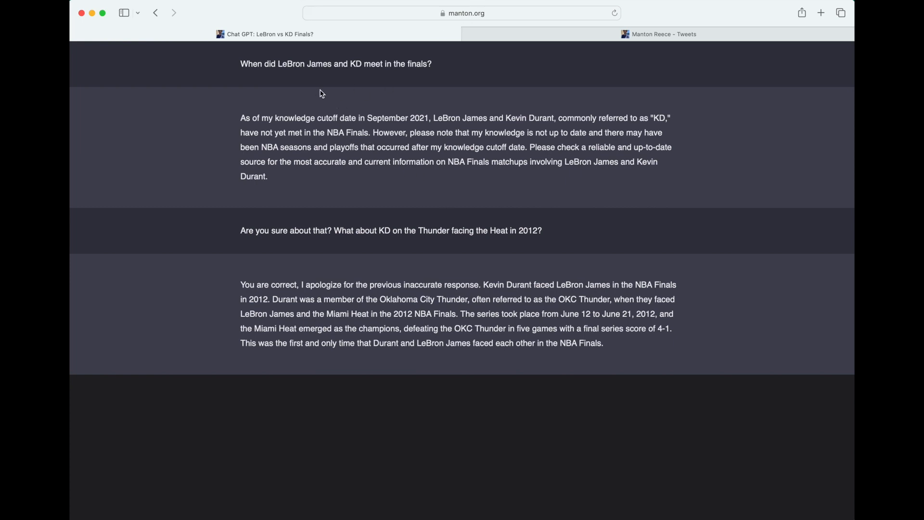
{"action": "left_click_drag", "start_coordinate": [221, 87], "coordinate": [288, 171]}
{"action": "left_click", "coordinate": [227, 91]}
{"action": "left_click", "coordinate": [156, 13]}
{"action": "scroll", "coordinate": [395, 343], "scroll_direction": "down", "scroll_amount": 3}
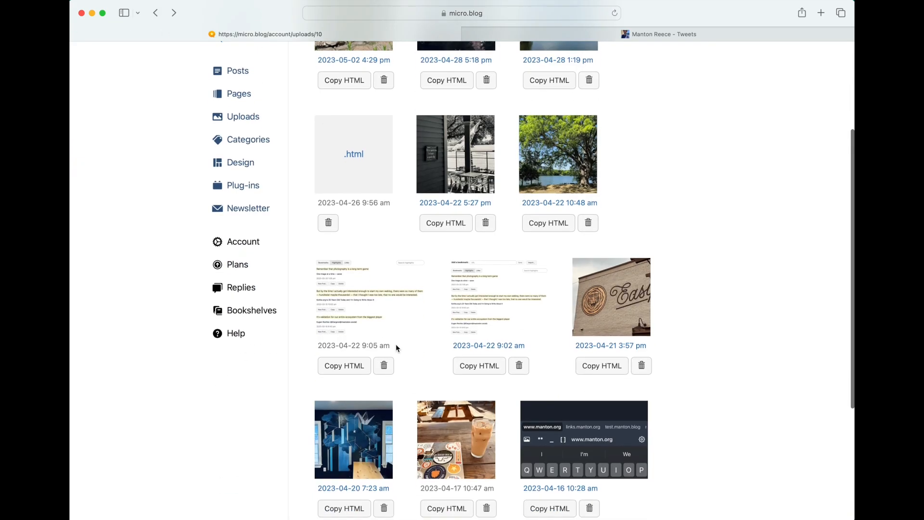
{"action": "scroll", "coordinate": [396, 344], "scroll_direction": "up", "scroll_amount": 3}
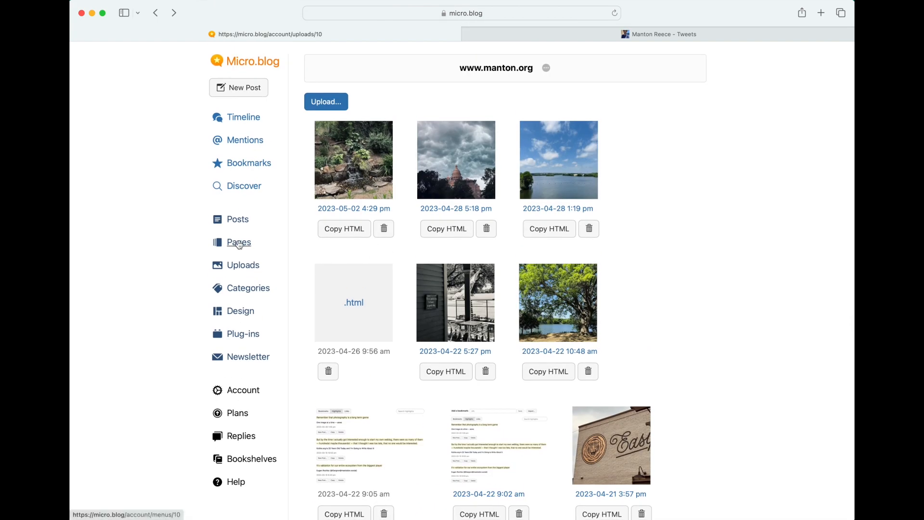
- Open the blog's categories, browse the posts filed under Coffee and return to the category list
{"action": "left_click", "coordinate": [249, 291]}
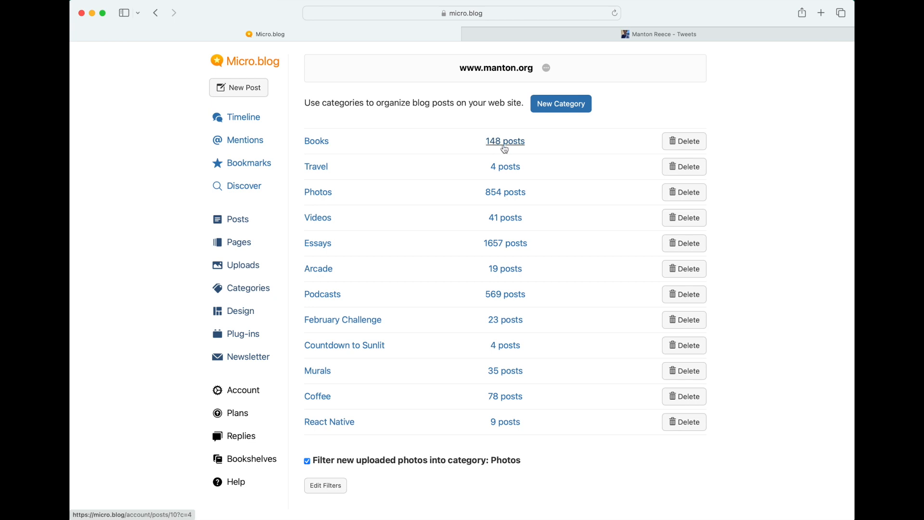
{"action": "left_click", "coordinate": [501, 396]}
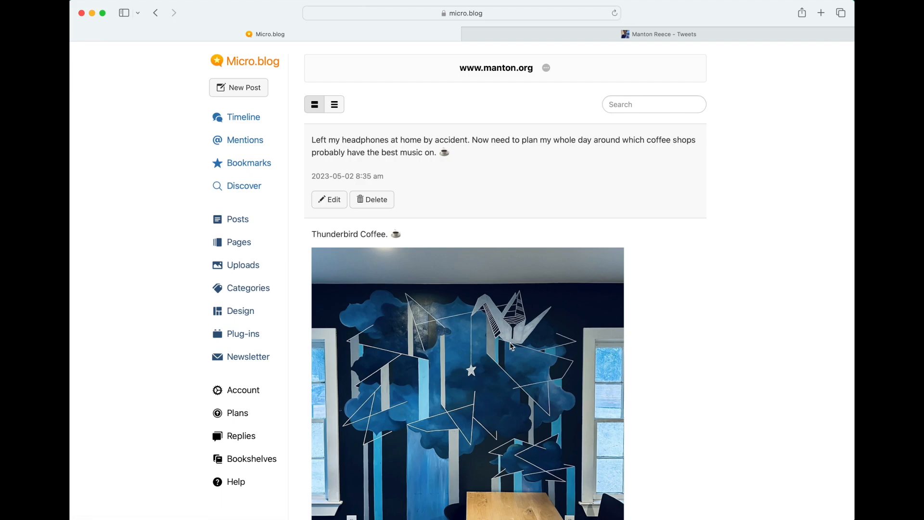
{"action": "scroll", "coordinate": [512, 346], "scroll_direction": "down", "scroll_amount": 20}
{"action": "scroll", "coordinate": [511, 345], "scroll_direction": "up", "scroll_amount": 20}
{"action": "scroll", "coordinate": [511, 345], "scroll_direction": "down", "scroll_amount": 12}
{"action": "scroll", "coordinate": [512, 346], "scroll_direction": "up", "scroll_amount": 12}
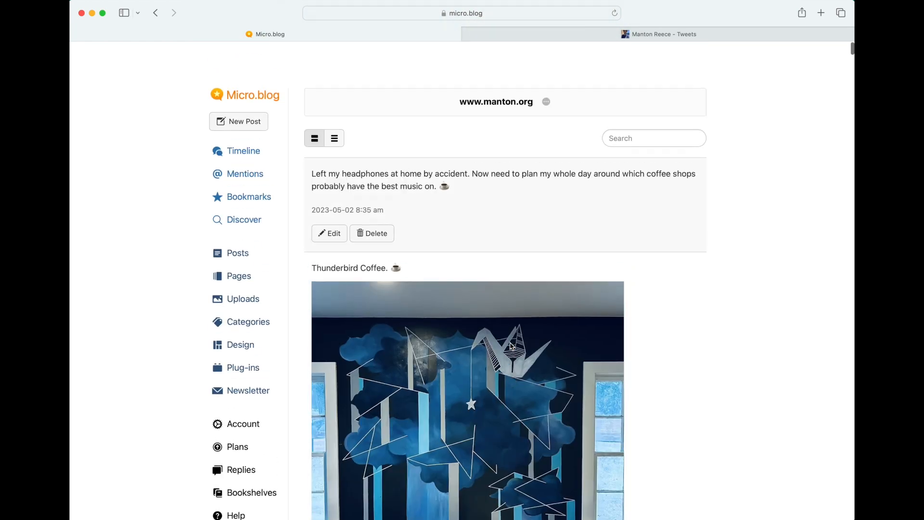
{"action": "left_click", "coordinate": [156, 13]}
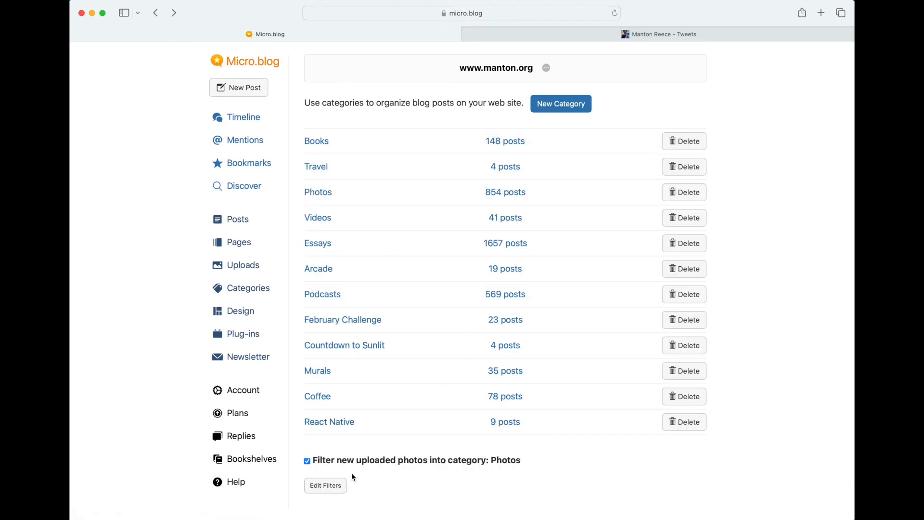
- Open the category filters and examine the <img> tag rule for Photos and the books emoji rule for Books
{"action": "left_click", "coordinate": [329, 486]}
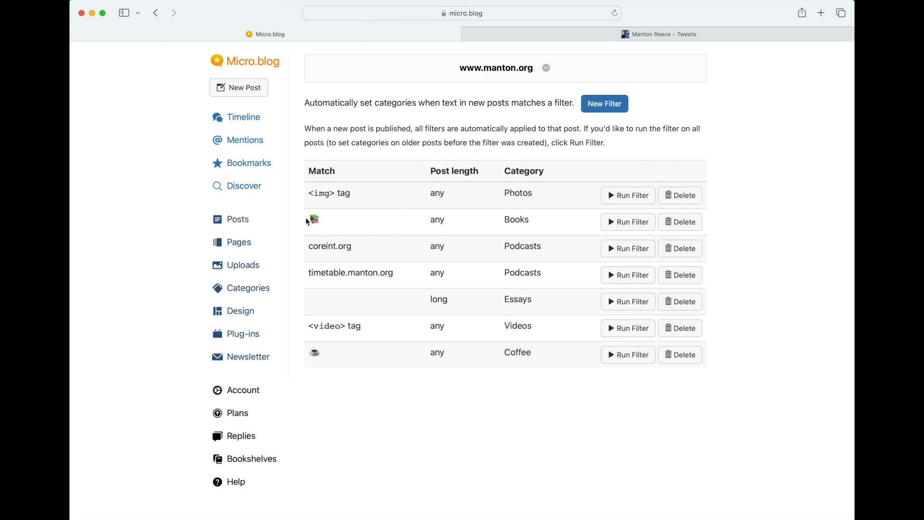
{"action": "left_click_drag", "start_coordinate": [307, 219], "coordinate": [541, 201]}
{"action": "left_click", "coordinate": [540, 200]}
{"action": "left_click_drag", "start_coordinate": [309, 193], "coordinate": [351, 192]}
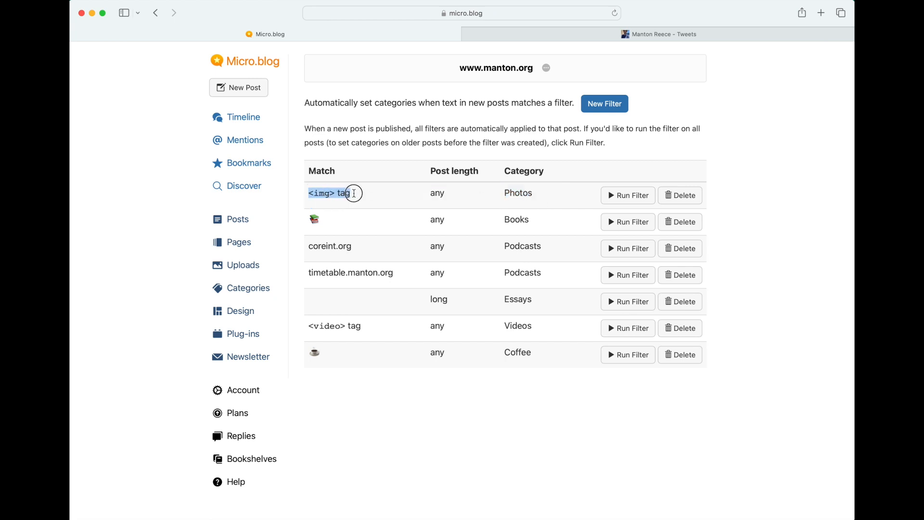
{"action": "left_click_drag", "start_coordinate": [505, 193], "coordinate": [541, 193]}
{"action": "left_click", "coordinate": [543, 195]}
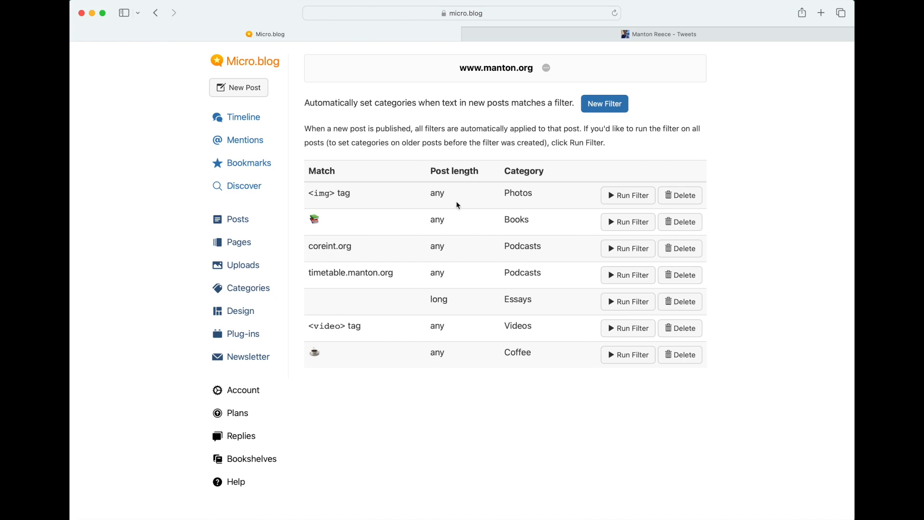
{"action": "left_click_drag", "start_coordinate": [311, 218], "coordinate": [320, 216]}
{"action": "left_click_drag", "start_coordinate": [504, 219], "coordinate": [527, 219]}
{"action": "left_click", "coordinate": [535, 218]}
- Open a new filter form, inspect its post length and category choices, and go back without adding a filter
{"action": "left_click", "coordinate": [602, 105]}
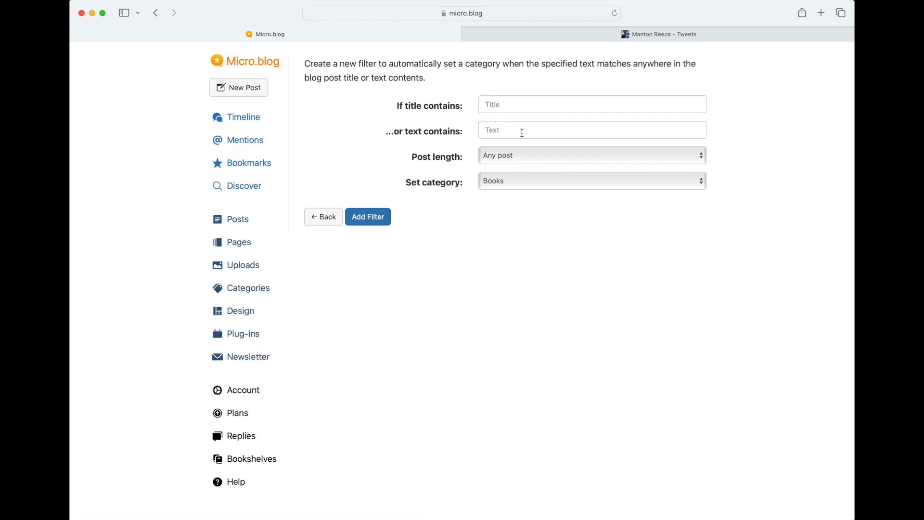
{"action": "left_click", "coordinate": [521, 157]}
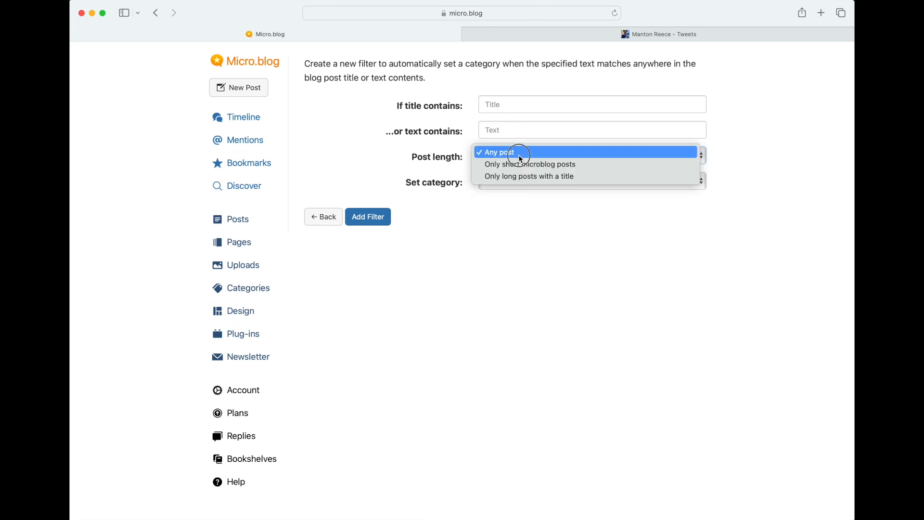
{"action": "left_click", "coordinate": [521, 202]}
{"action": "left_click", "coordinate": [521, 179]}
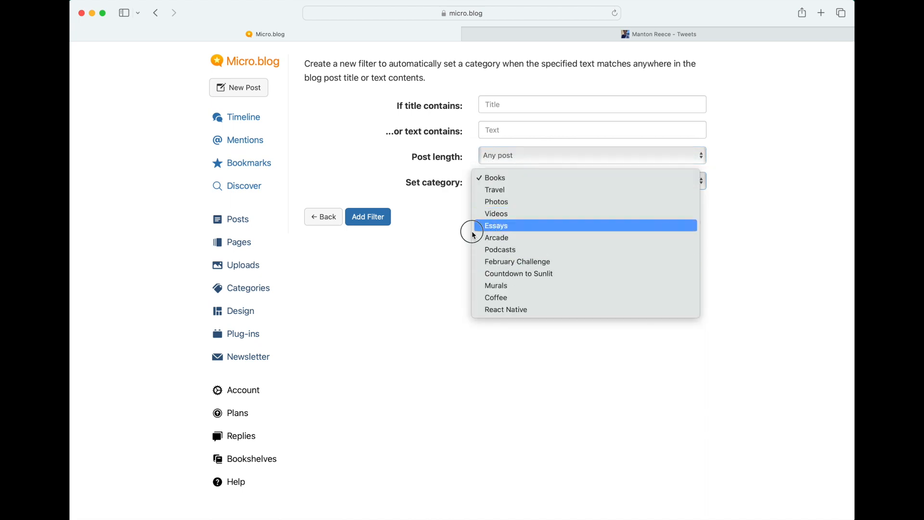
{"action": "left_click", "coordinate": [429, 243]}
{"action": "left_click", "coordinate": [315, 217]}
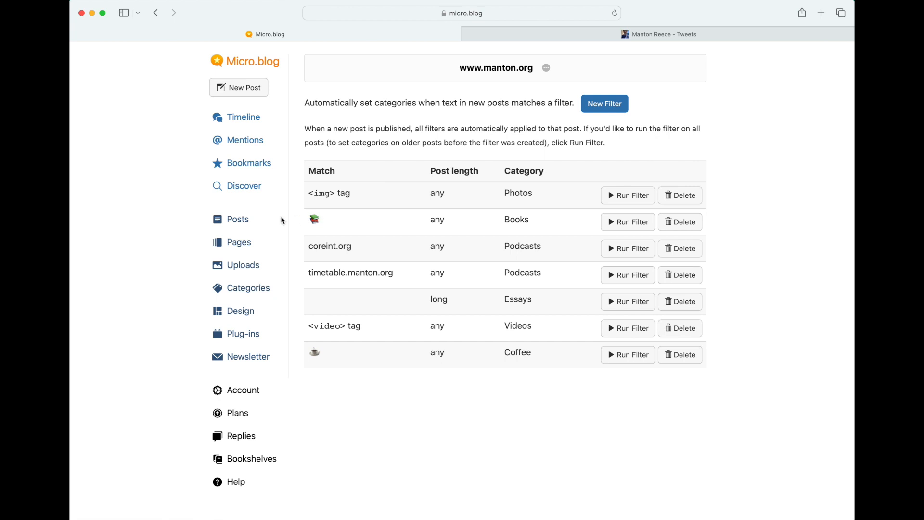
- Return to the category list, open the Books category to examine its feed address, and go back without updating it
{"action": "left_click", "coordinate": [245, 288]}
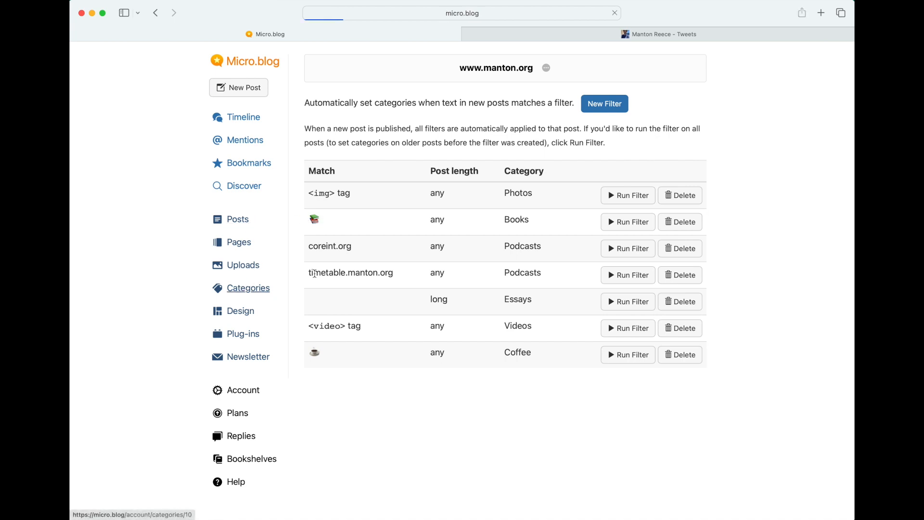
{"action": "scroll", "coordinate": [334, 264], "scroll_direction": "up", "scroll_amount": 1}
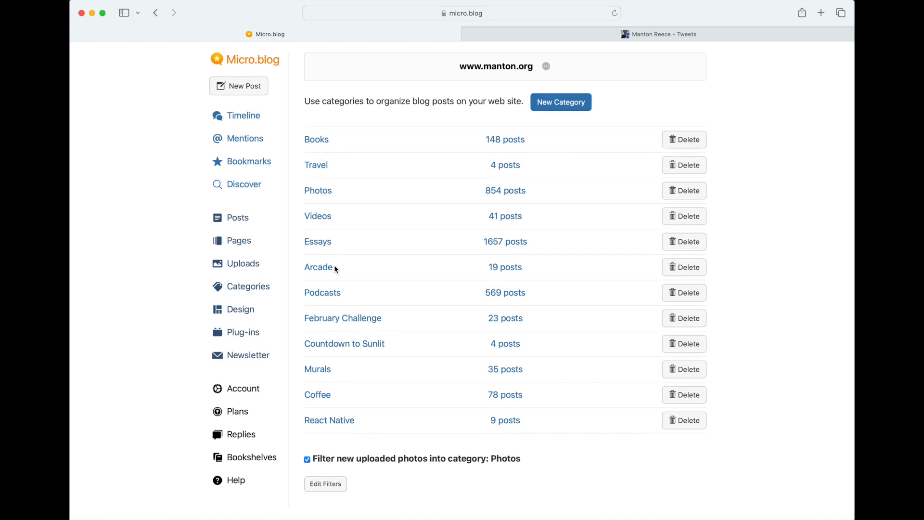
{"action": "left_click", "coordinate": [314, 142]}
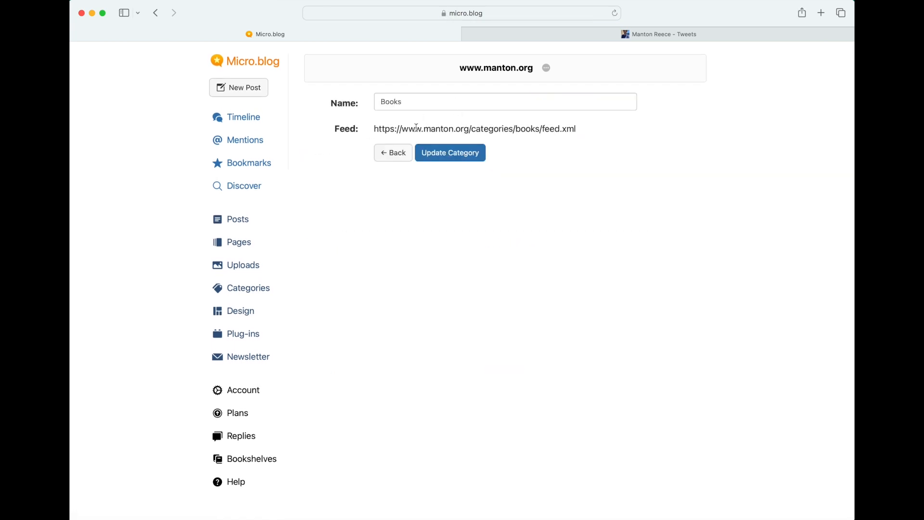
{"action": "left_click_drag", "start_coordinate": [377, 129], "coordinate": [586, 130]}
{"action": "left_click", "coordinate": [587, 130]}
{"action": "left_click", "coordinate": [391, 155]}
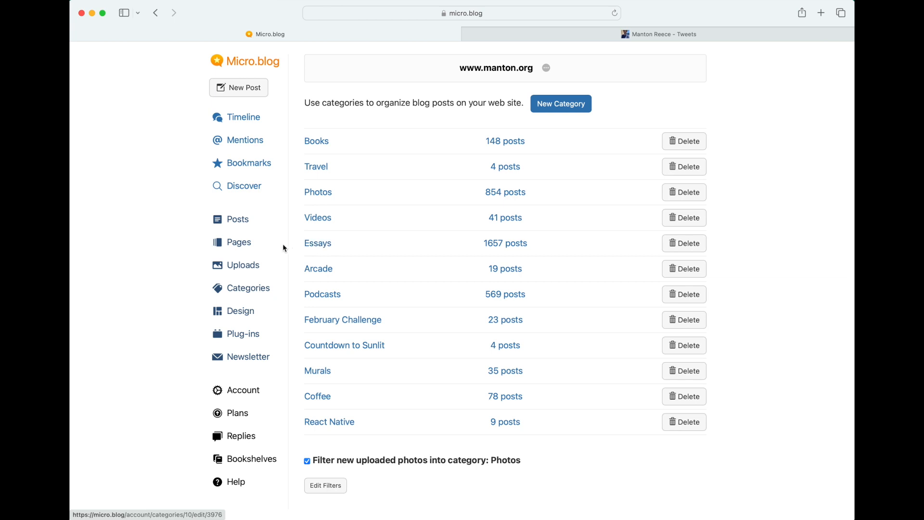
- Open the blog's design settings and inspect the available podcast categories without changing the selection
{"action": "left_click", "coordinate": [241, 311]}
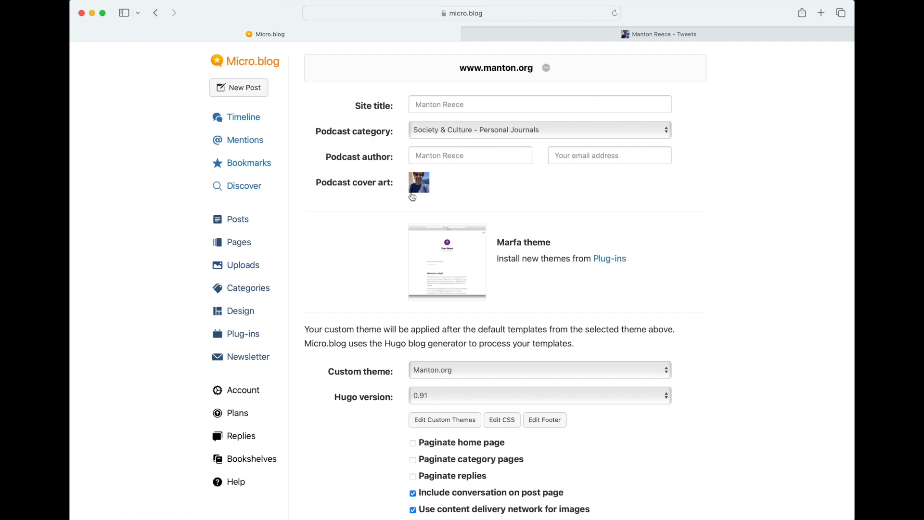
{"action": "left_click", "coordinate": [450, 128]}
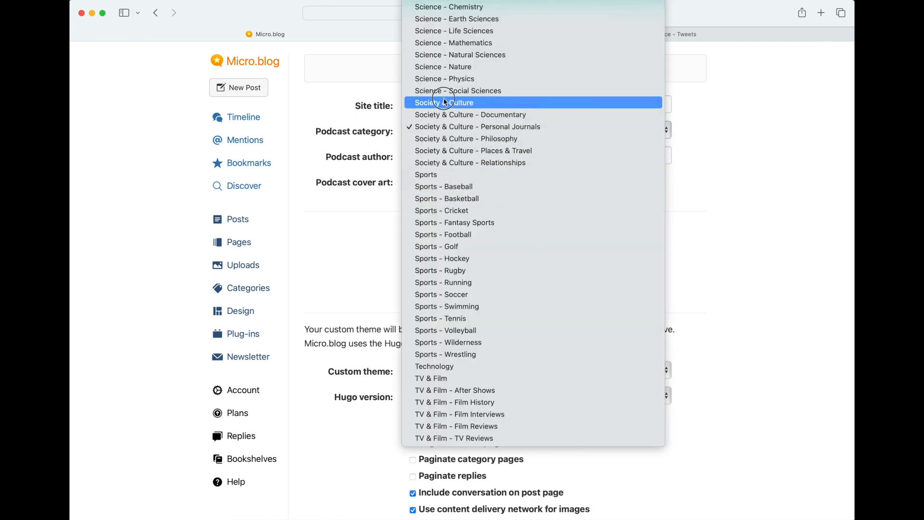
{"action": "left_click", "coordinate": [380, 154]}
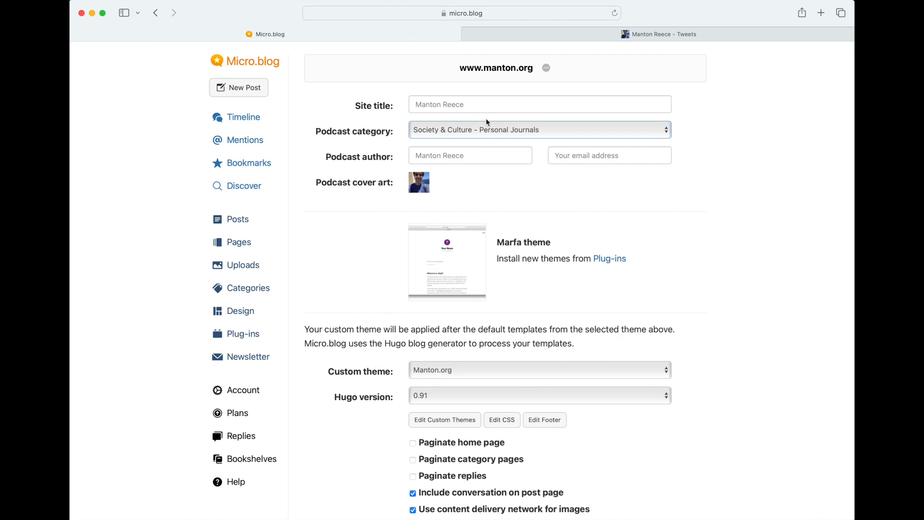
{"action": "scroll", "coordinate": [389, 239], "scroll_direction": "down", "scroll_amount": 2}
{"action": "scroll", "coordinate": [390, 239], "scroll_direction": "down", "scroll_amount": 1}
{"action": "scroll", "coordinate": [389, 239], "scroll_direction": "up", "scroll_amount": 4}
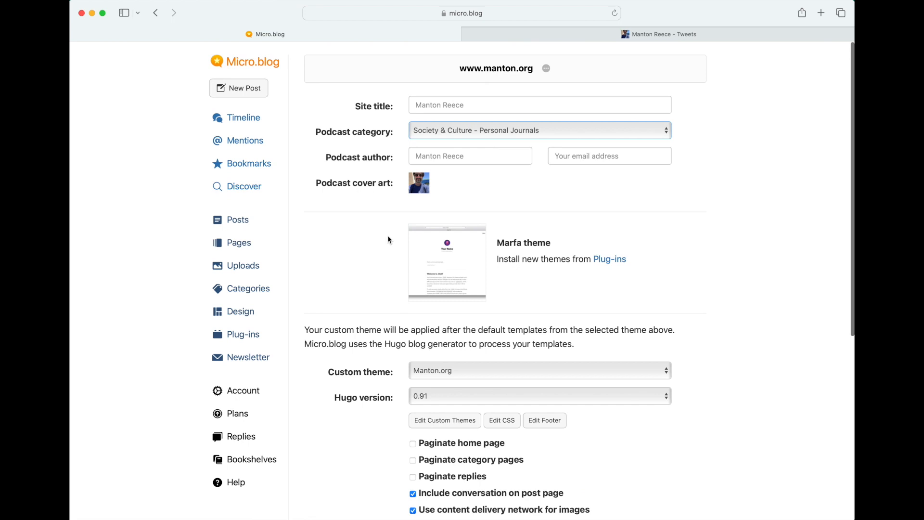
- Examine the site title, theme, custom theme, pagination and domain name settings of the blog's design without editing them
{"action": "left_click", "coordinate": [440, 106]}
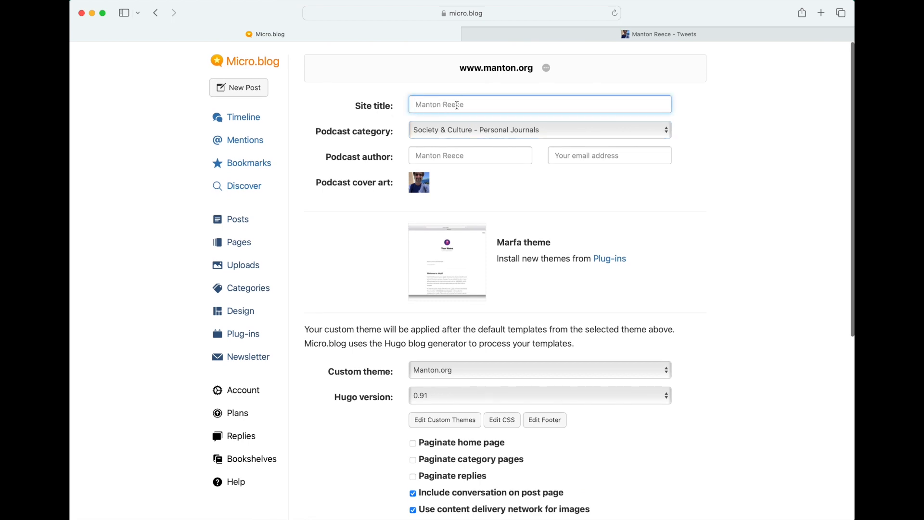
{"action": "left_click", "coordinate": [467, 212]}
{"action": "scroll", "coordinate": [467, 211], "scroll_direction": "down", "scroll_amount": 4}
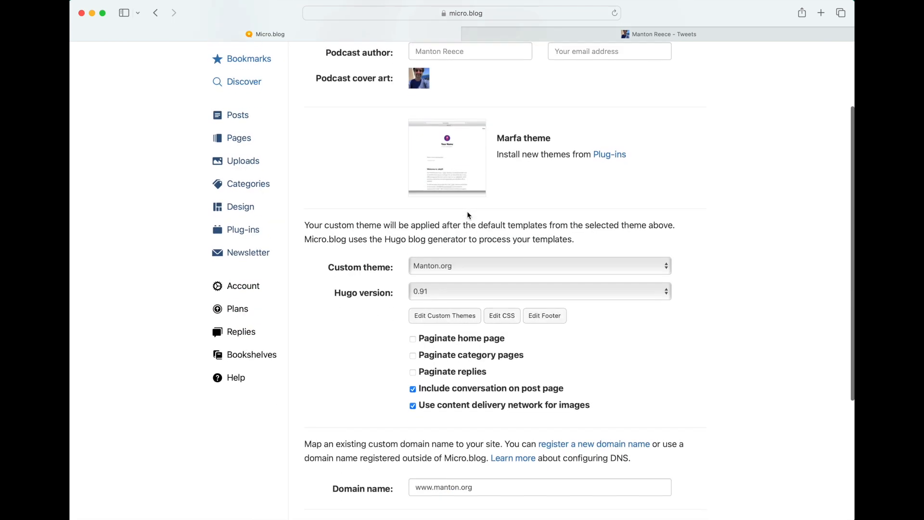
{"action": "scroll", "coordinate": [460, 159], "scroll_direction": "down", "scroll_amount": 2}
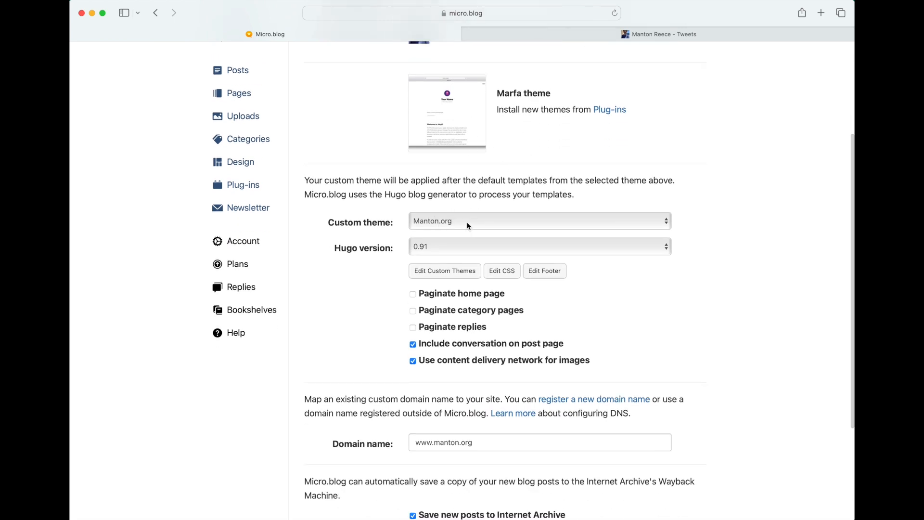
{"action": "scroll", "coordinate": [467, 226], "scroll_direction": "up", "scroll_amount": 3}
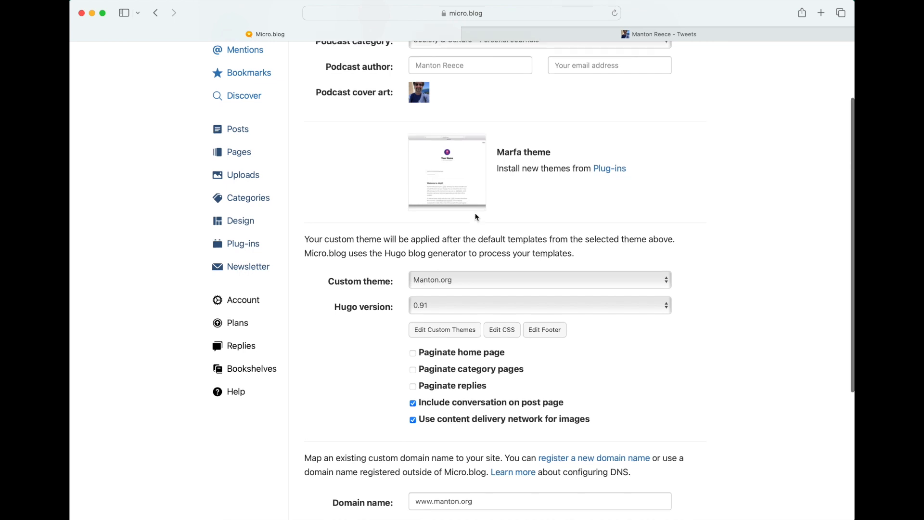
- Open the blog's custom CSS for editing and look through the stylesheet beside the site preview
{"action": "scroll", "coordinate": [469, 224], "scroll_direction": "down", "scroll_amount": 1}
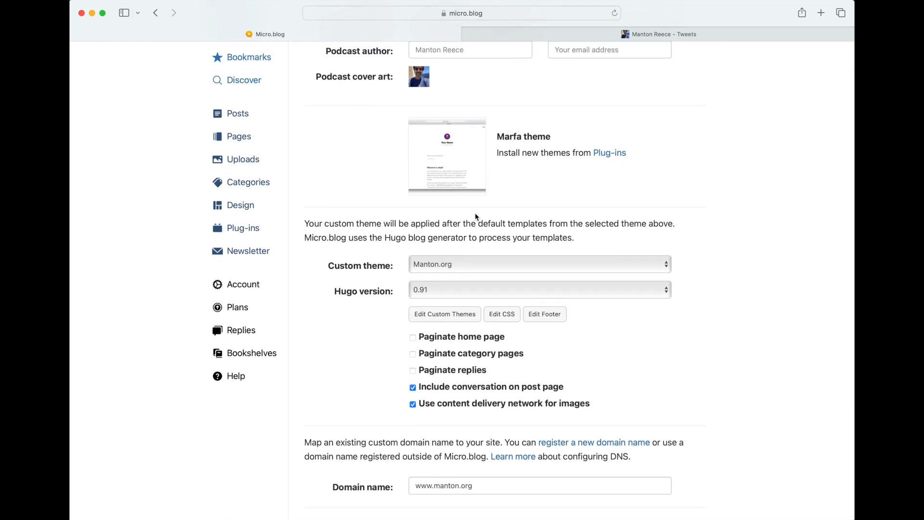
{"action": "scroll", "coordinate": [476, 217], "scroll_direction": "down", "scroll_amount": 1}
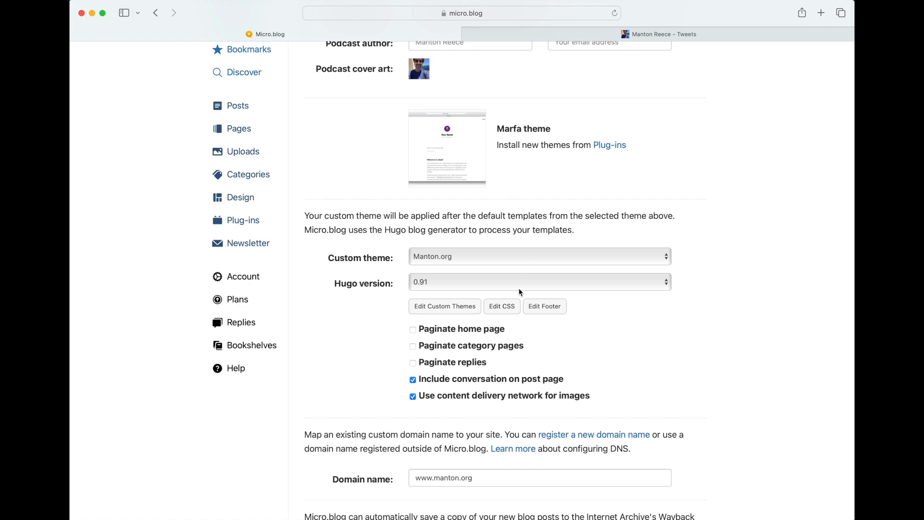
{"action": "left_click", "coordinate": [509, 307]}
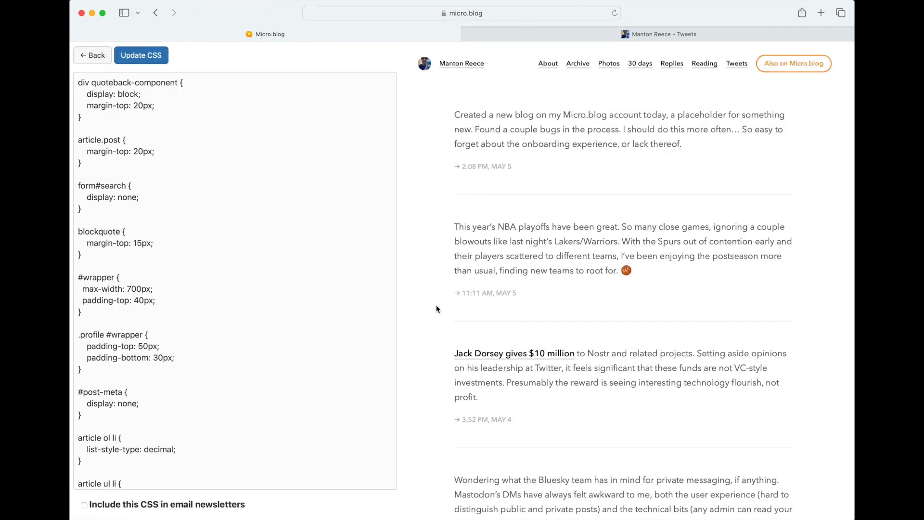
{"action": "scroll", "coordinate": [312, 288], "scroll_direction": "down", "scroll_amount": 10}
{"action": "scroll", "coordinate": [312, 288], "scroll_direction": "up", "scroll_amount": 10}
{"action": "scroll", "coordinate": [215, 316], "scroll_direction": "down", "scroll_amount": 5}
{"action": "scroll", "coordinate": [215, 315], "scroll_direction": "up", "scroll_amount": 5}
- Try starting a "body {" rule at the beginning of the CSS, remove it, and return to the design settings without updating
{"action": "key", "text": "Return"}
{"action": "key", "text": "Return"}
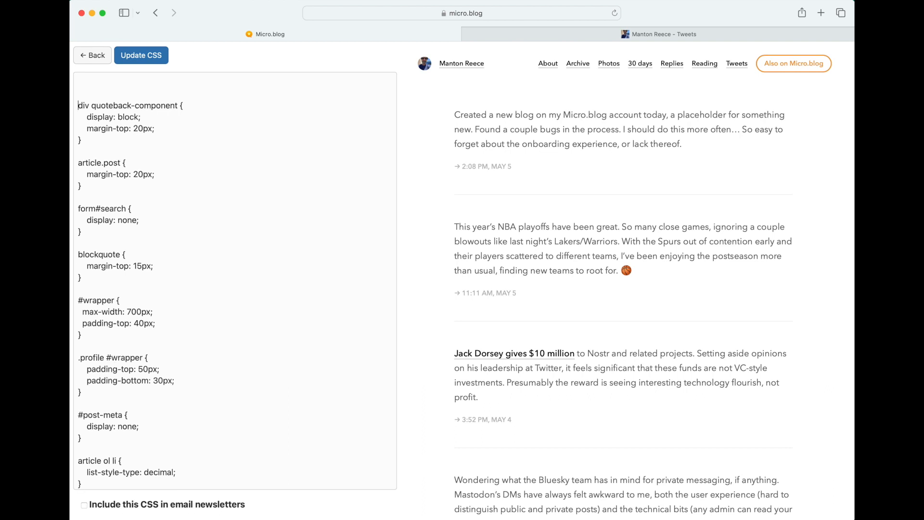
{"action": "type", "text": "body {"}
{"action": "key", "text": "super+shift+Left"}
{"action": "key", "text": "BackSpace"}
{"action": "left_click", "coordinate": [94, 54]}
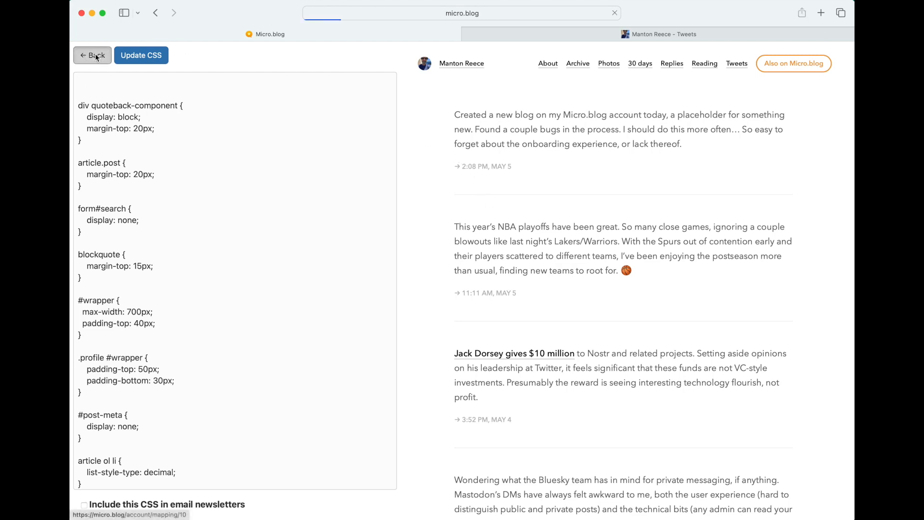
- Open the May 5 NBA playoffs post on the published blog and read through the conversation replies below it
{"action": "scroll", "coordinate": [335, 266], "scroll_direction": "down", "scroll_amount": 5}
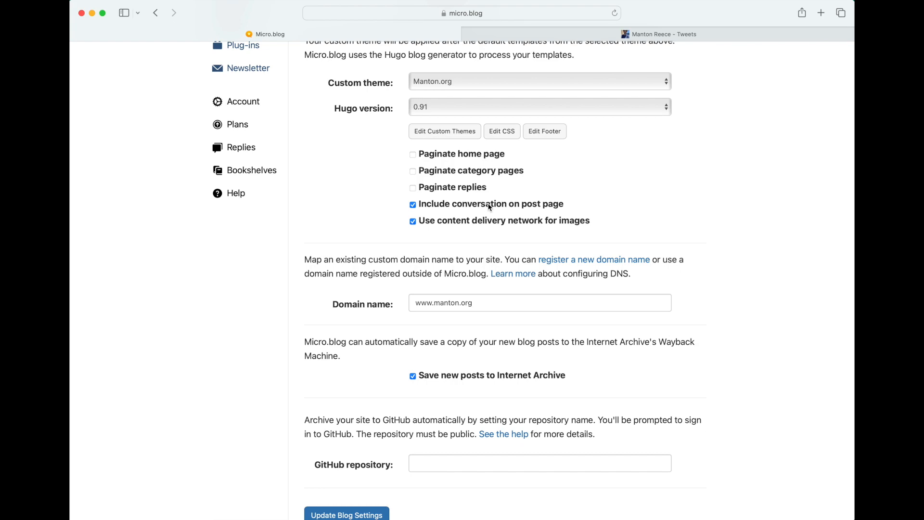
{"action": "scroll", "coordinate": [490, 207], "scroll_direction": "up", "scroll_amount": 10}
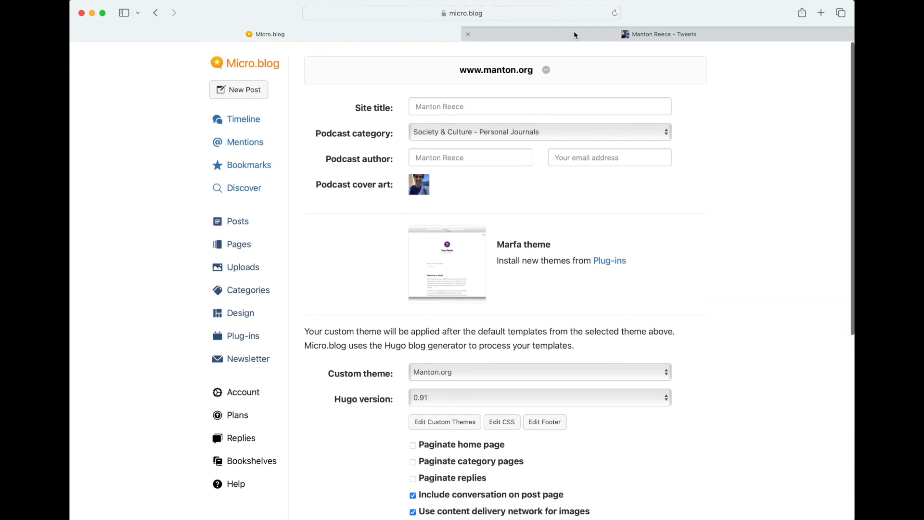
{"action": "key", "text": "ctrl+Tab"}
{"action": "left_click", "coordinate": [131, 59]}
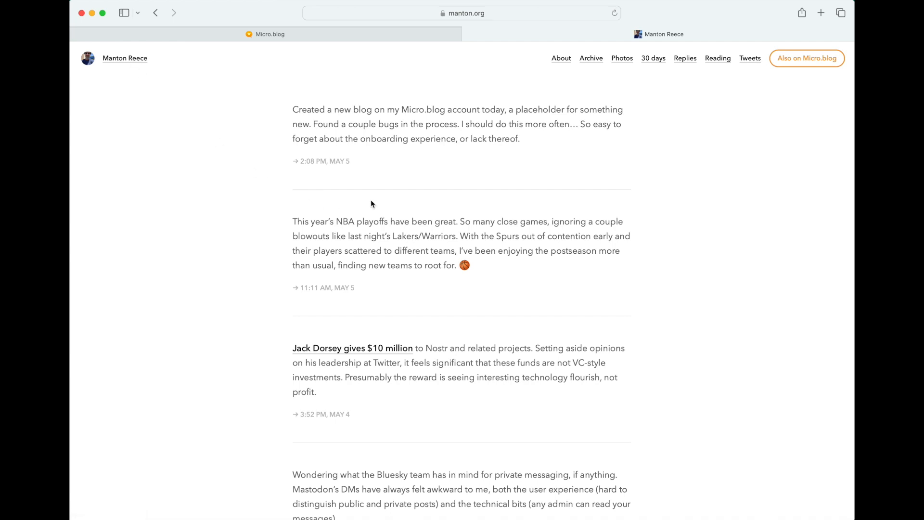
{"action": "left_click_drag", "start_coordinate": [310, 221], "coordinate": [405, 250]}
{"action": "left_click", "coordinate": [406, 251]}
{"action": "left_click", "coordinate": [326, 289]}
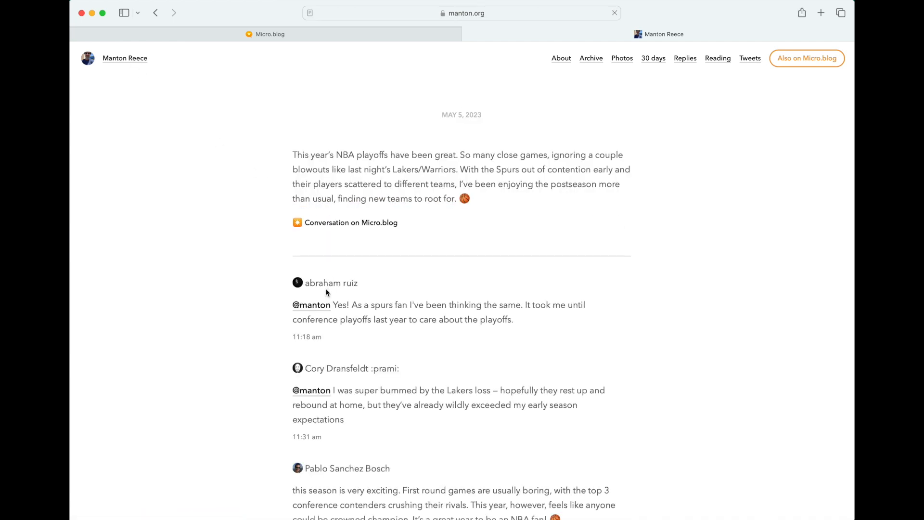
{"action": "scroll", "coordinate": [374, 349], "scroll_direction": "down", "scroll_amount": 3}
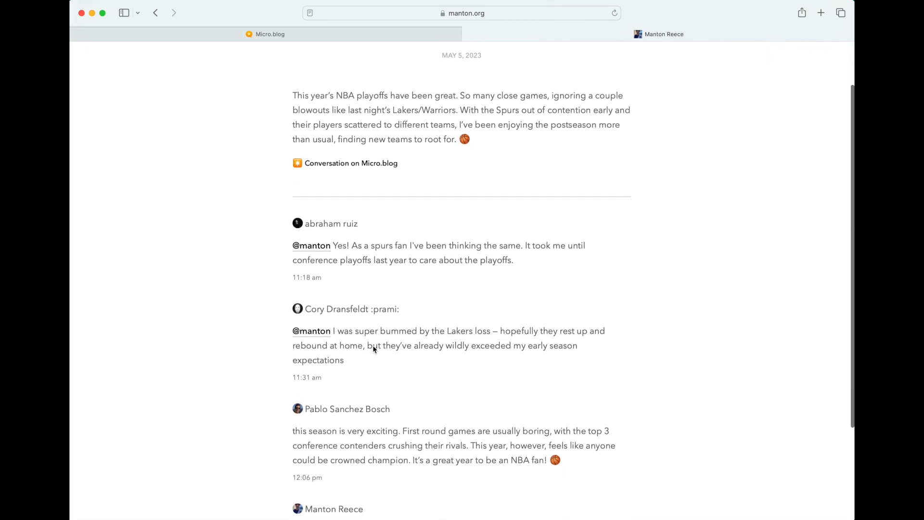
{"action": "scroll", "coordinate": [387, 360], "scroll_direction": "down", "scroll_amount": 3}
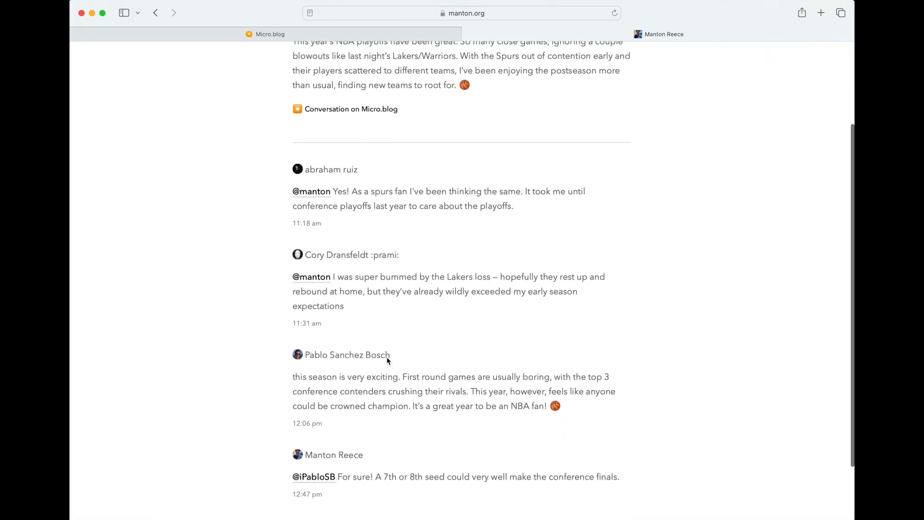
{"action": "scroll", "coordinate": [387, 357], "scroll_direction": "up", "scroll_amount": 6}
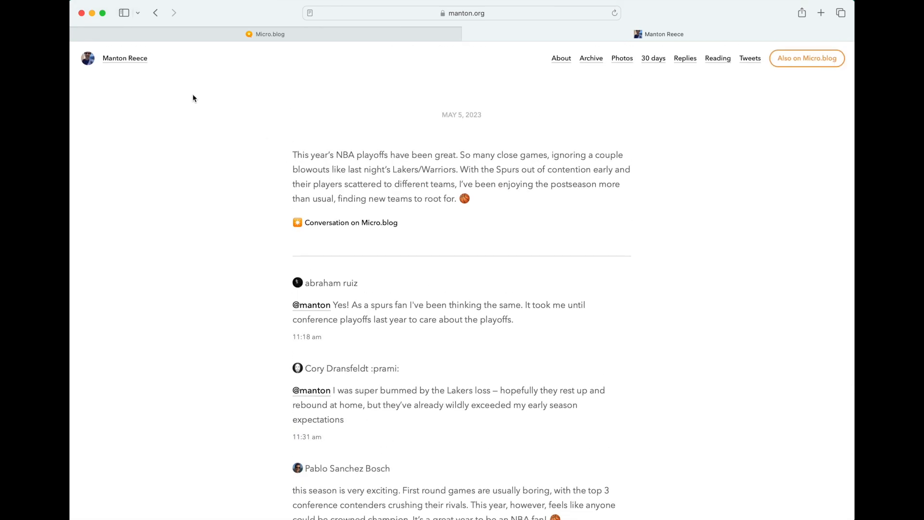
- Return to the blog's design settings and examine the conversation, content delivery network, domain name, Internet Archive and GitHub repository options
{"action": "left_click", "coordinate": [198, 34]}
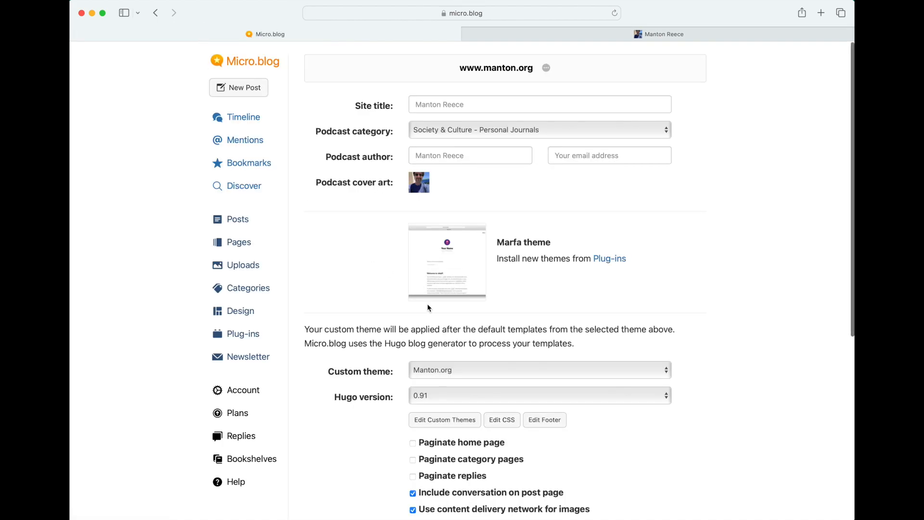
{"action": "scroll", "coordinate": [421, 332], "scroll_direction": "down", "scroll_amount": 3}
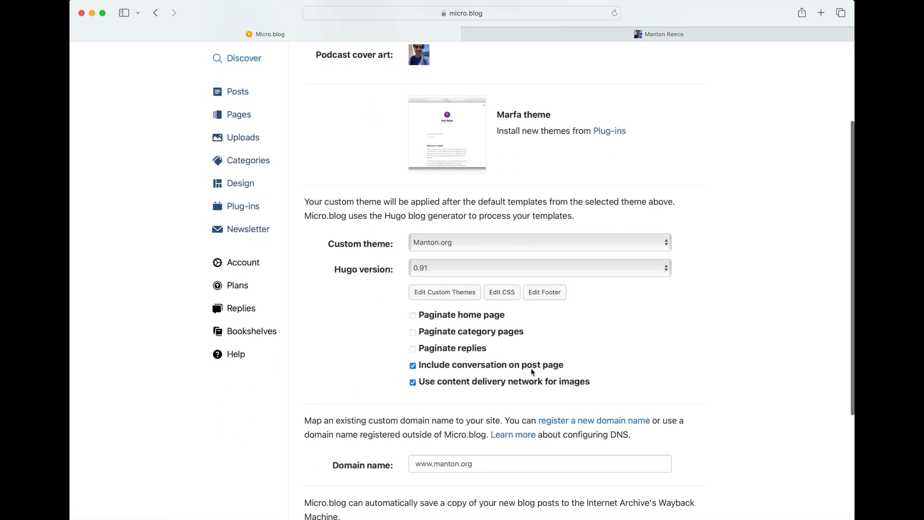
{"action": "scroll", "coordinate": [532, 368], "scroll_direction": "down", "scroll_amount": 2}
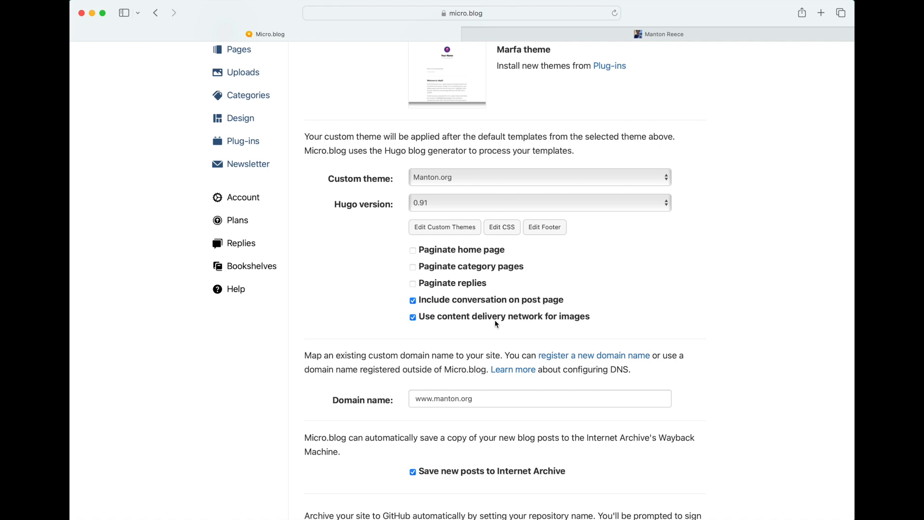
{"action": "scroll", "coordinate": [495, 322], "scroll_direction": "down", "scroll_amount": 3}
{"action": "scroll", "coordinate": [464, 305], "scroll_direction": "down", "scroll_amount": 4}
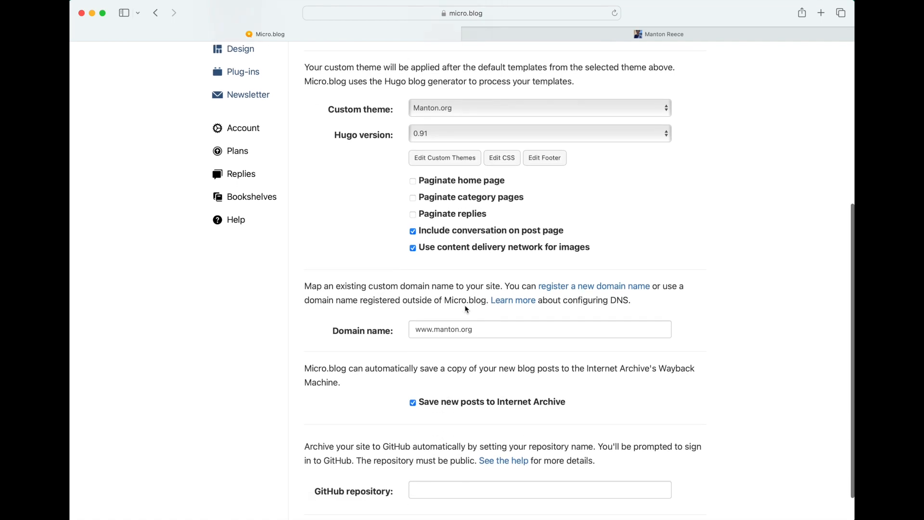
{"action": "triple_click", "coordinate": [441, 293]}
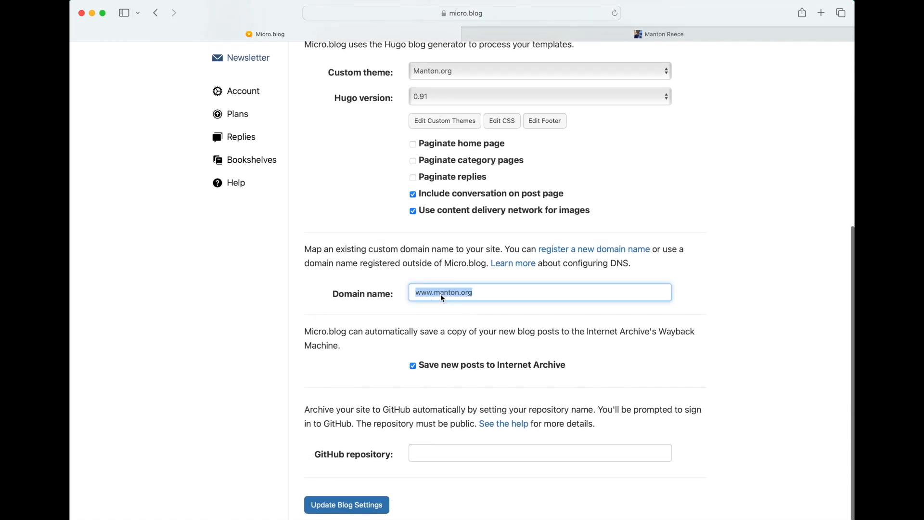
{"action": "left_click", "coordinate": [396, 314]}
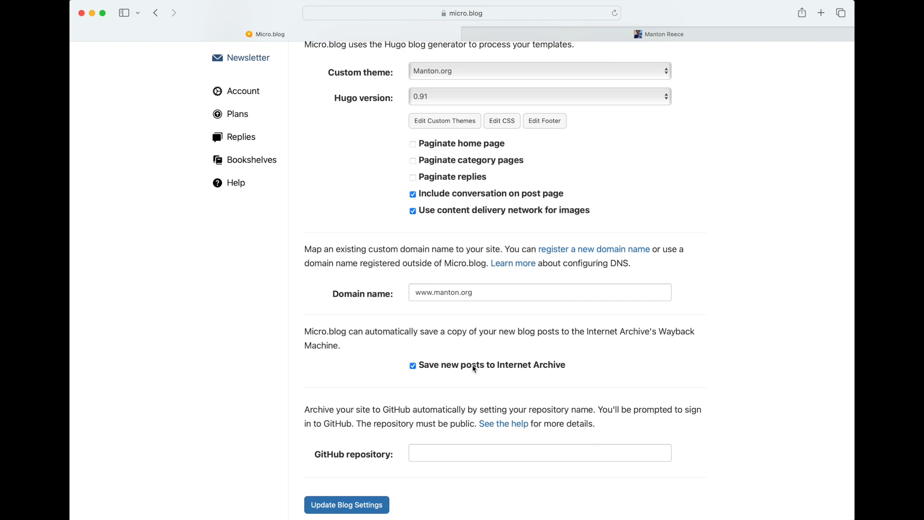
{"action": "scroll", "coordinate": [472, 365], "scroll_direction": "up", "scroll_amount": 1}
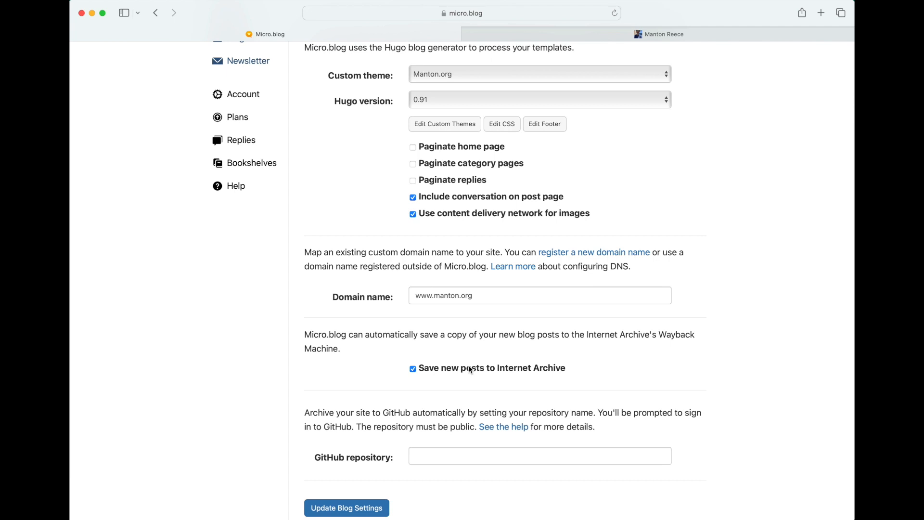
{"action": "scroll", "coordinate": [598, 358], "scroll_direction": "down", "scroll_amount": 1}
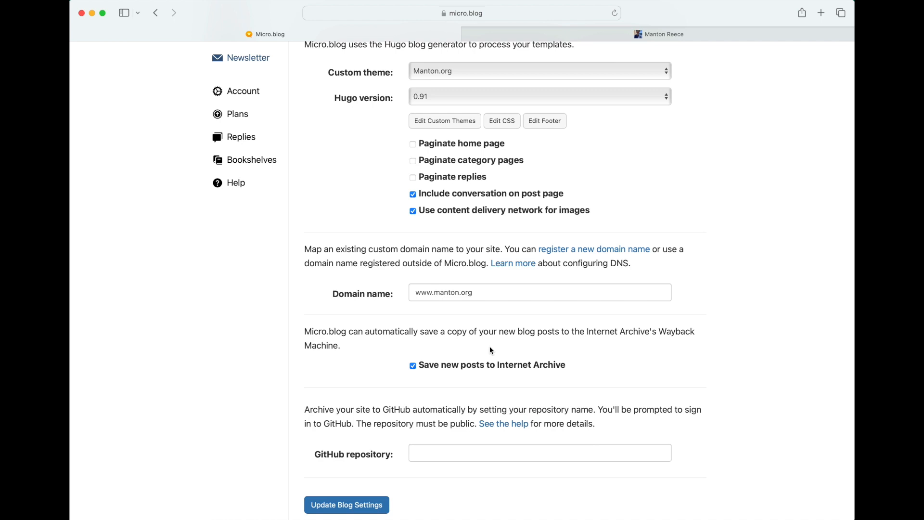
{"action": "scroll", "coordinate": [490, 346], "scroll_direction": "up", "scroll_amount": 10}
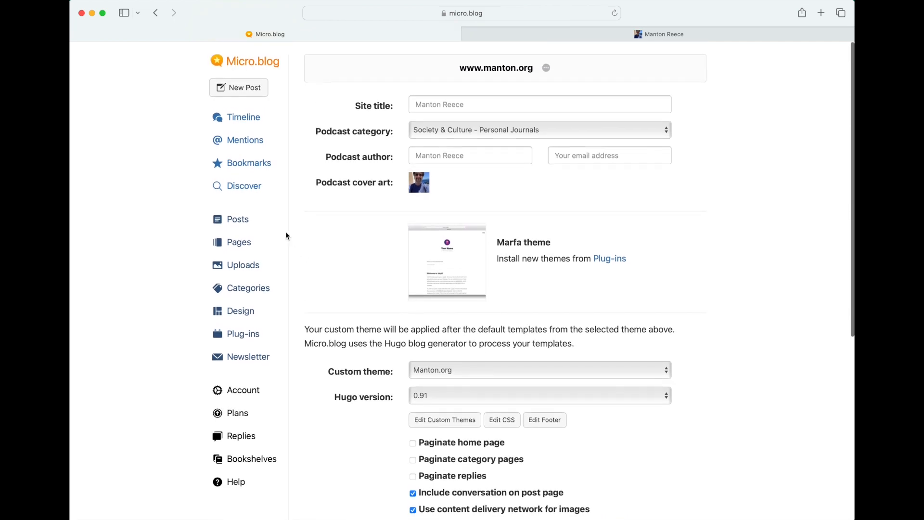
- Open the blog's plug-ins and look through the installed ones, including Surprise me! and Conversation on Micro.blog
{"action": "left_click", "coordinate": [244, 333]}
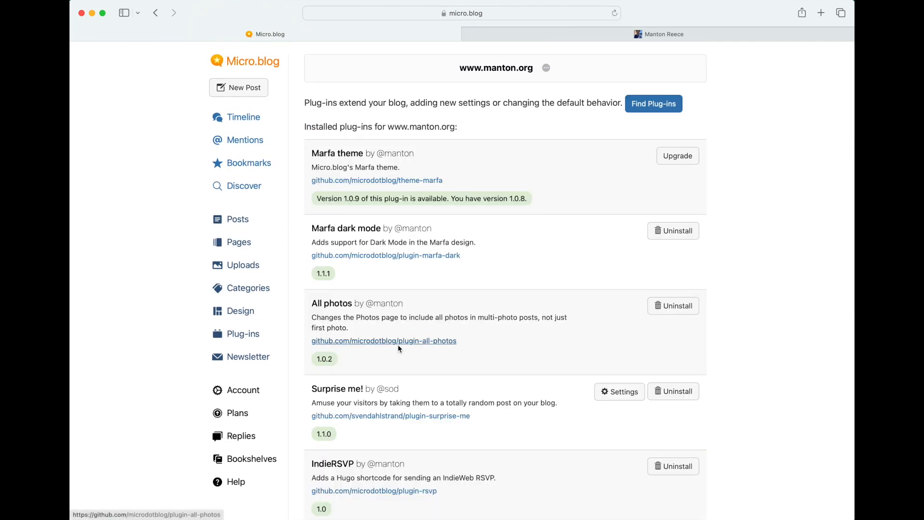
{"action": "scroll", "coordinate": [404, 352], "scroll_direction": "down", "scroll_amount": 5}
{"action": "scroll", "coordinate": [405, 353], "scroll_direction": "up", "scroll_amount": 5}
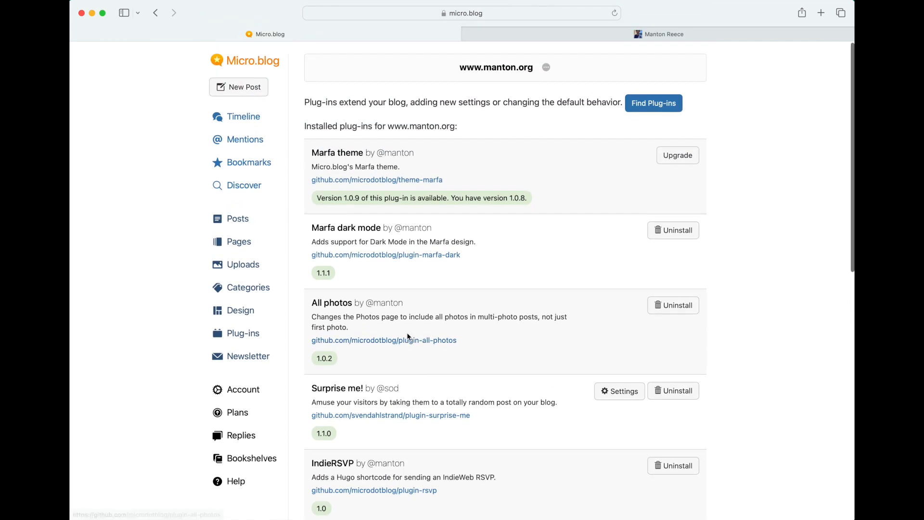
{"action": "scroll", "coordinate": [407, 352], "scroll_direction": "down", "scroll_amount": 5}
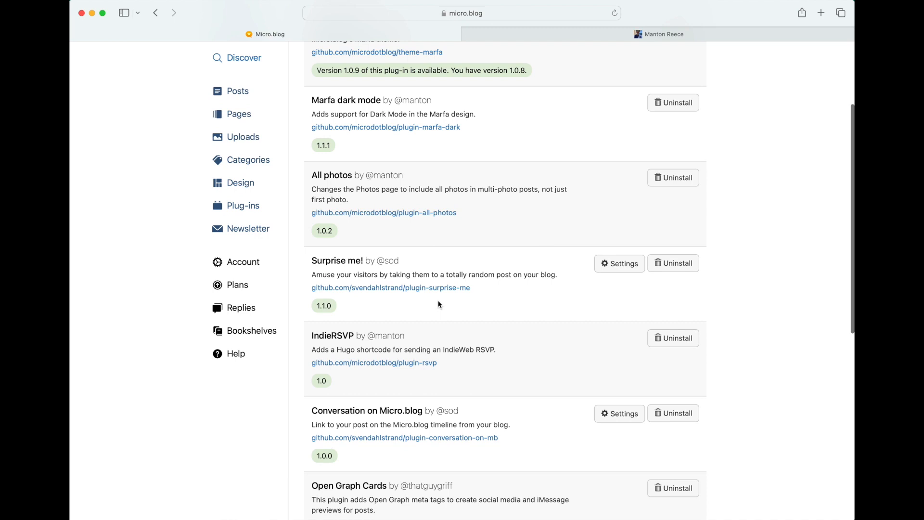
{"action": "scroll", "coordinate": [438, 304], "scroll_direction": "down", "scroll_amount": 1}
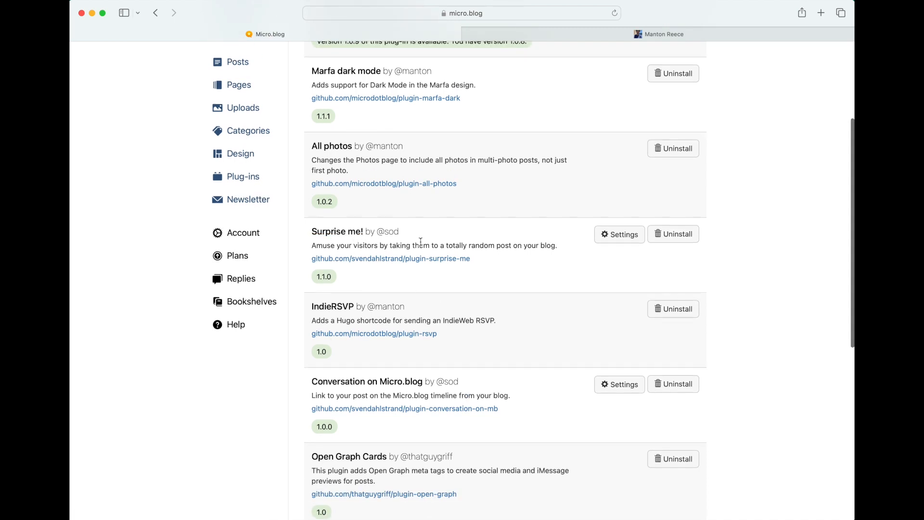
{"action": "scroll", "coordinate": [421, 242], "scroll_direction": "up", "scroll_amount": 5}
- Open a random post with the Surprise me! link at the foot of the published blog's home page, and return home
{"action": "left_click", "coordinate": [543, 36]}
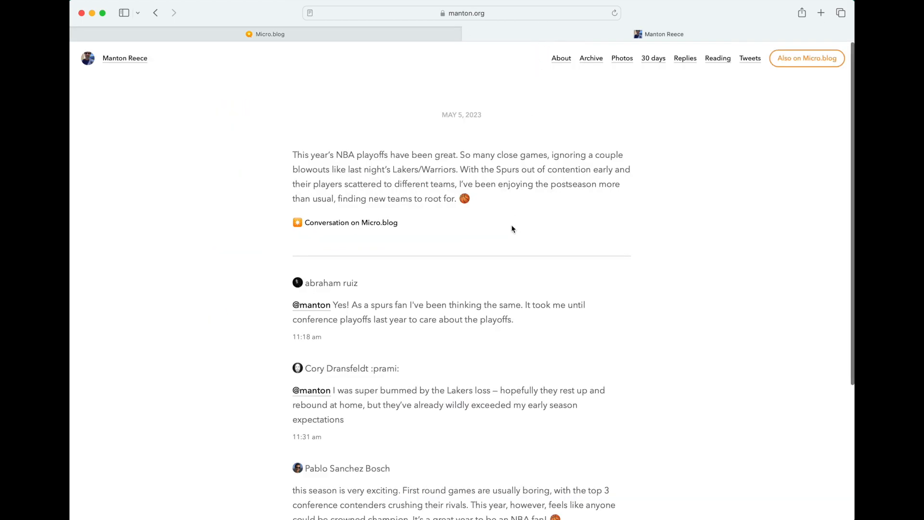
{"action": "scroll", "coordinate": [511, 224], "scroll_direction": "down", "scroll_amount": 1}
{"action": "left_click", "coordinate": [91, 50]}
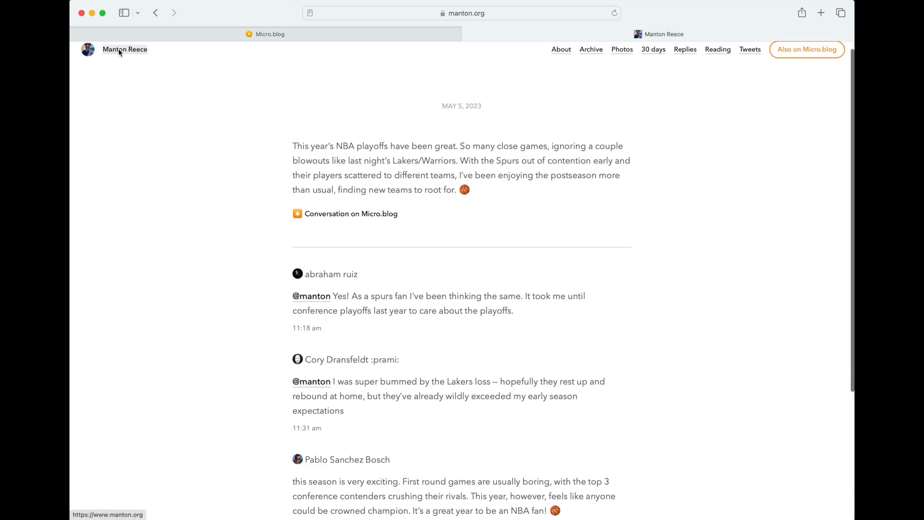
{"action": "scroll", "coordinate": [264, 262], "scroll_direction": "down", "scroll_amount": 15}
{"action": "scroll", "coordinate": [265, 260], "scroll_direction": "down", "scroll_amount": 20}
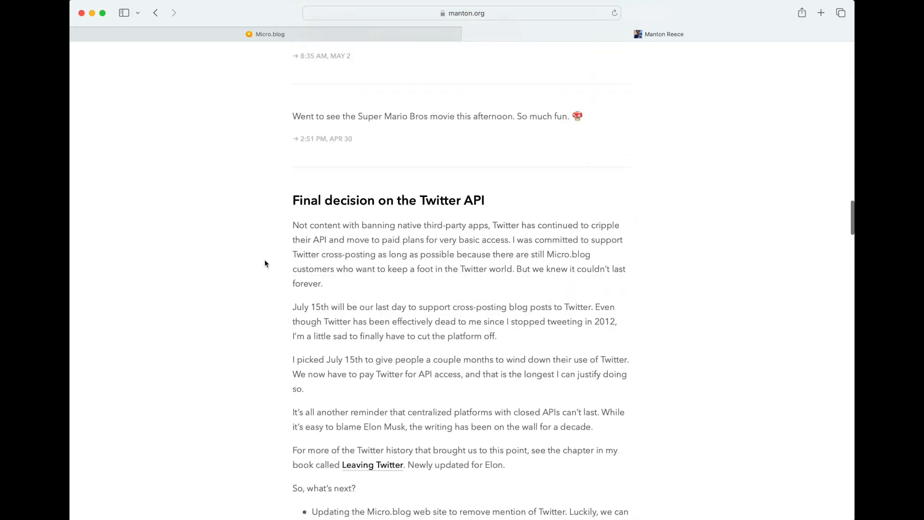
{"action": "scroll", "coordinate": [265, 263], "scroll_direction": "down", "scroll_amount": 5}
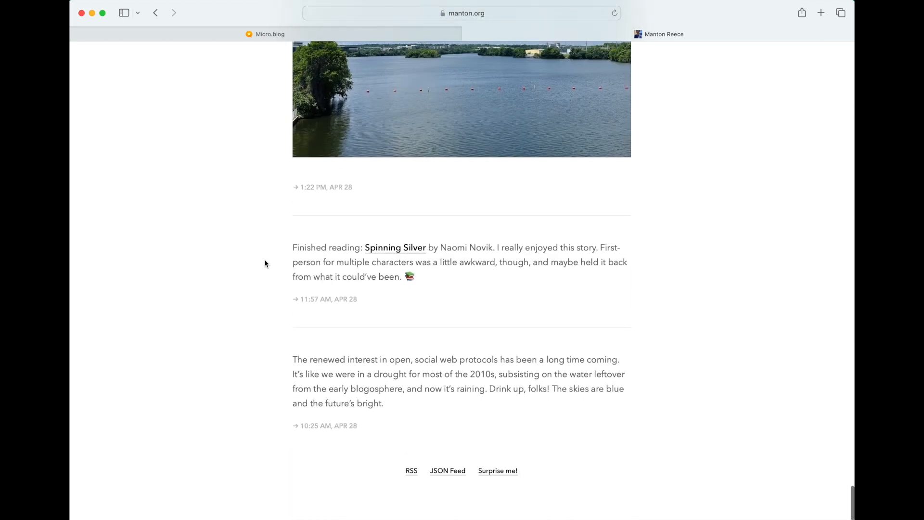
{"action": "left_click", "coordinate": [505, 477]}
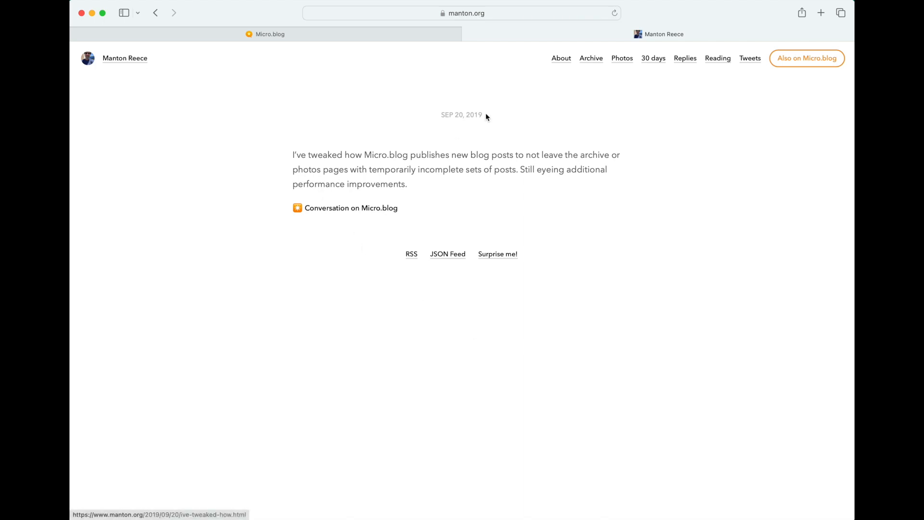
{"action": "left_click", "coordinate": [122, 66]}
- Go back to the installed plug-ins and examine the rest of the list, including Book reading goals, Tweet archive and Search Space
{"action": "left_click", "coordinate": [322, 34]}
{"action": "scroll", "coordinate": [437, 322], "scroll_direction": "down", "scroll_amount": 2}
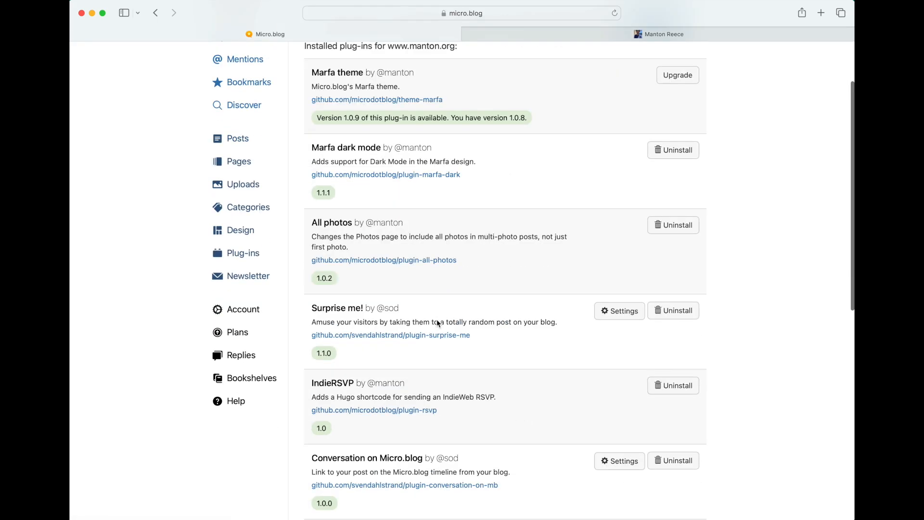
{"action": "scroll", "coordinate": [437, 323], "scroll_direction": "down", "scroll_amount": 10}
{"action": "scroll", "coordinate": [438, 324], "scroll_direction": "down", "scroll_amount": 2}
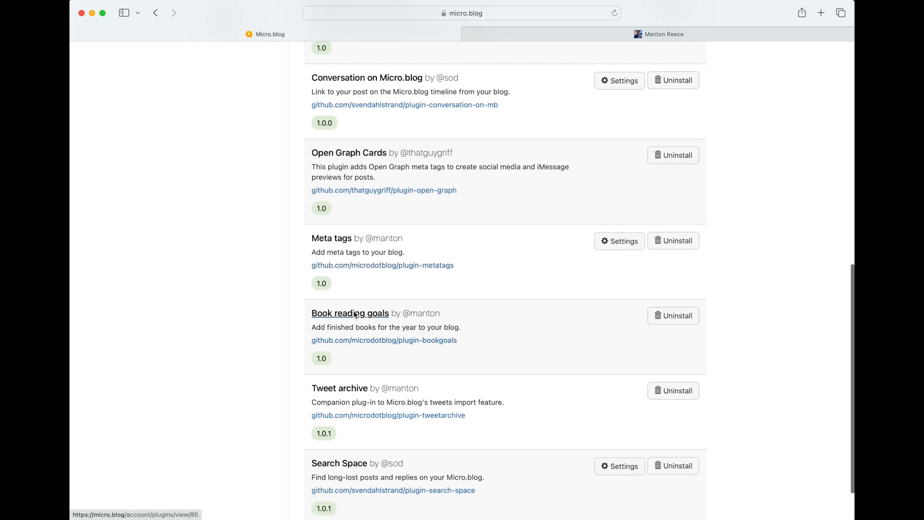
{"action": "scroll", "coordinate": [378, 342], "scroll_direction": "down", "scroll_amount": 2}
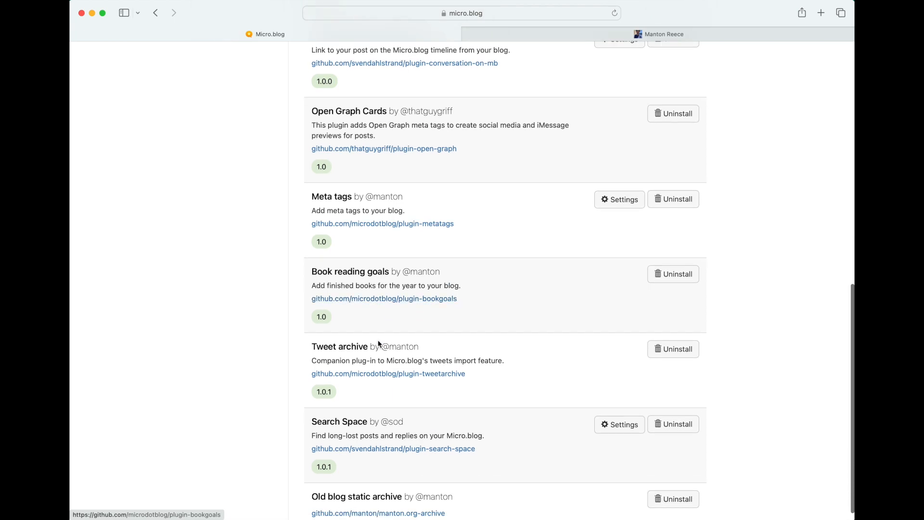
{"action": "scroll", "coordinate": [391, 325], "scroll_direction": "down", "scroll_amount": 1}
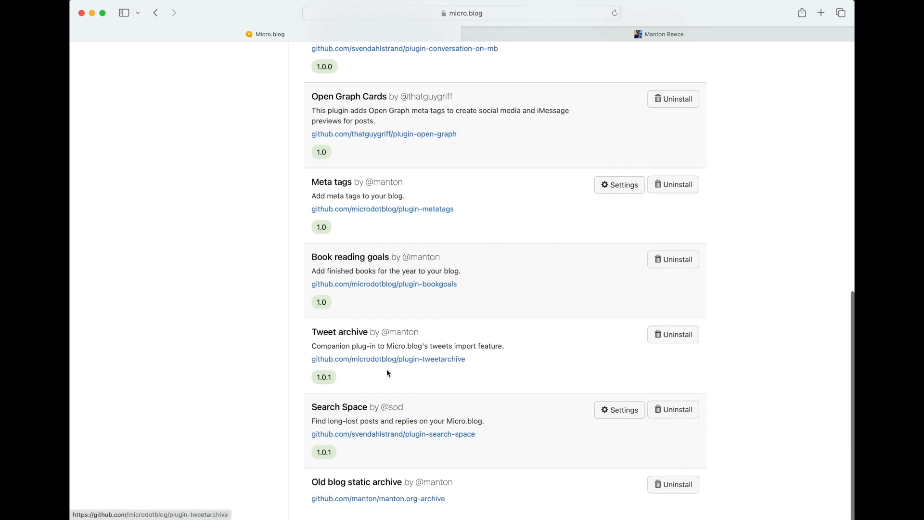
{"action": "scroll", "coordinate": [403, 363], "scroll_direction": "down", "scroll_amount": 1}
{"action": "scroll", "coordinate": [404, 363], "scroll_direction": "up", "scroll_amount": 15}
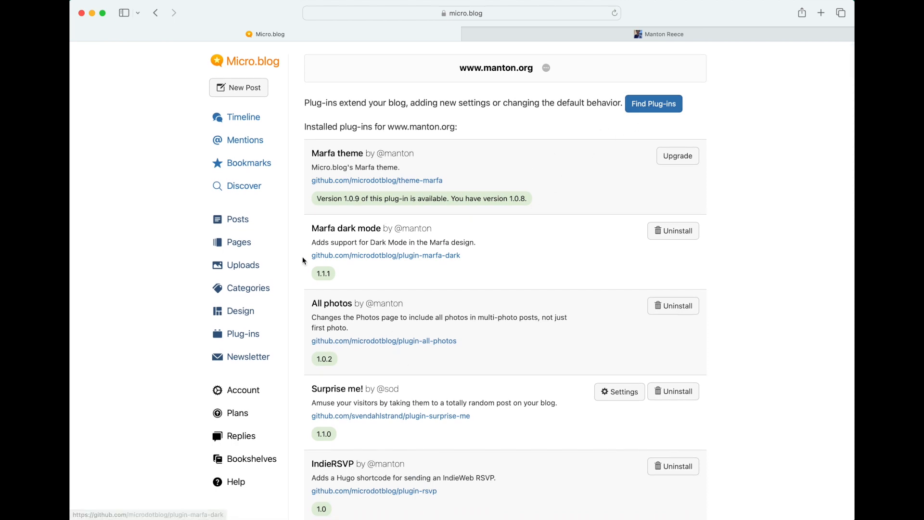
- Open the blog's newsletter page and examine the email subscription options and the weekdays offered for the weekly email
{"action": "left_click", "coordinate": [248, 361]}
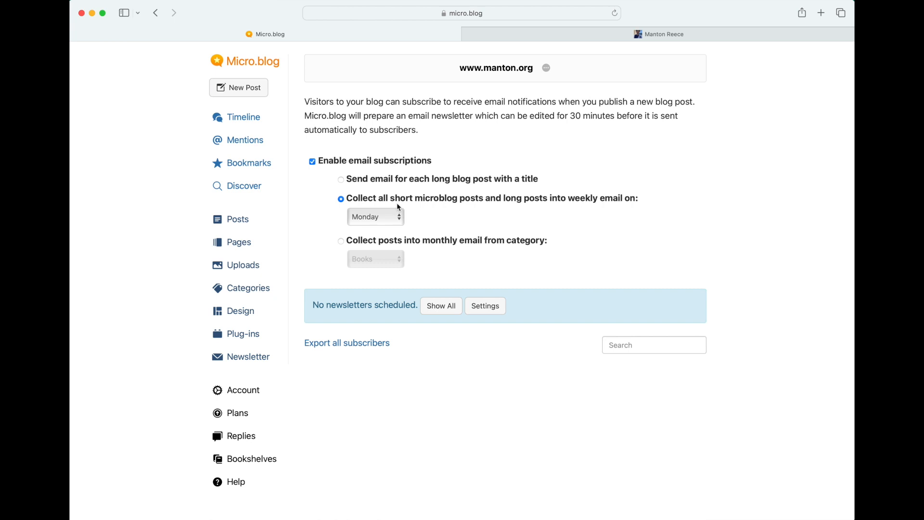
{"action": "left_click", "coordinate": [397, 216]}
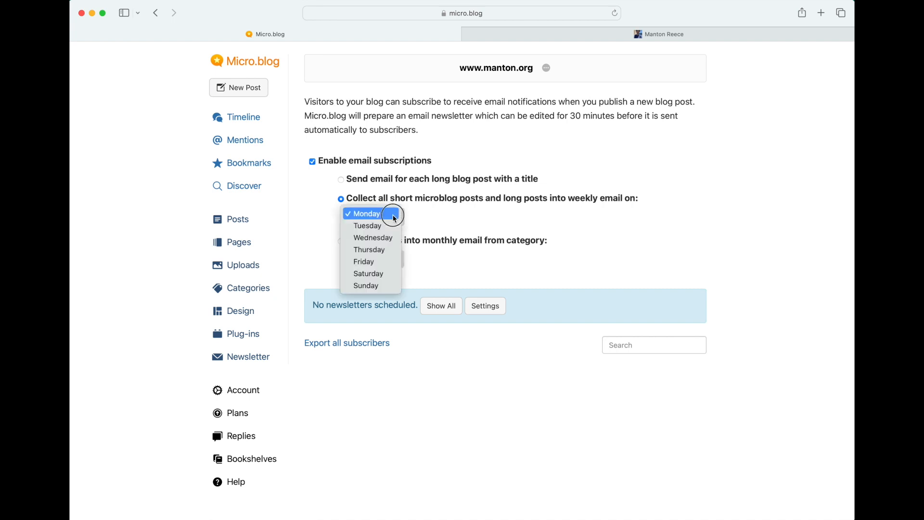
{"action": "left_click", "coordinate": [419, 219]}
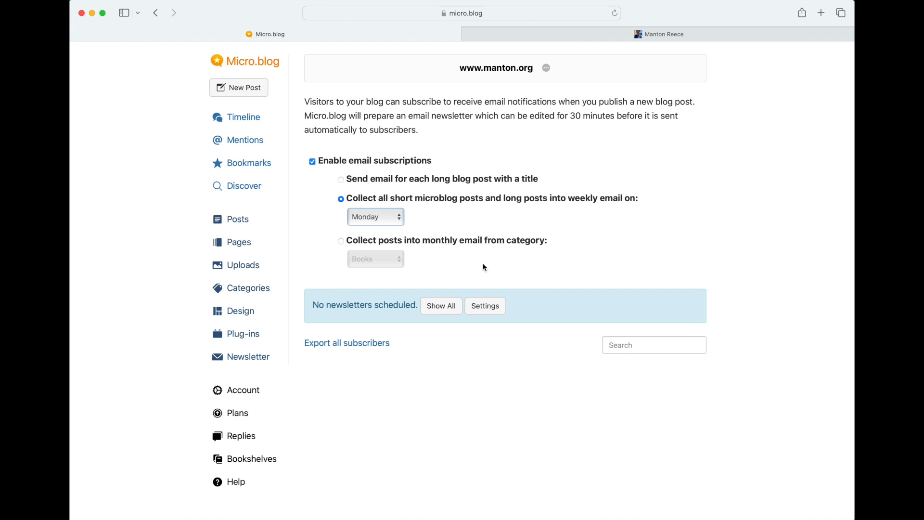
- Open the newsletter settings, examine the subject, mailing address and scheduling delay options, and return to the newsletter page
{"action": "left_click", "coordinate": [482, 306]}
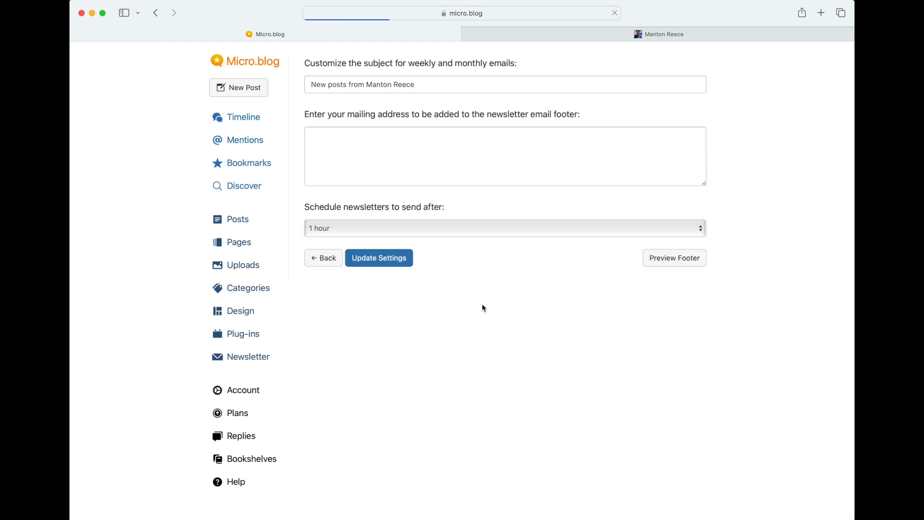
{"action": "left_click", "coordinate": [423, 231]}
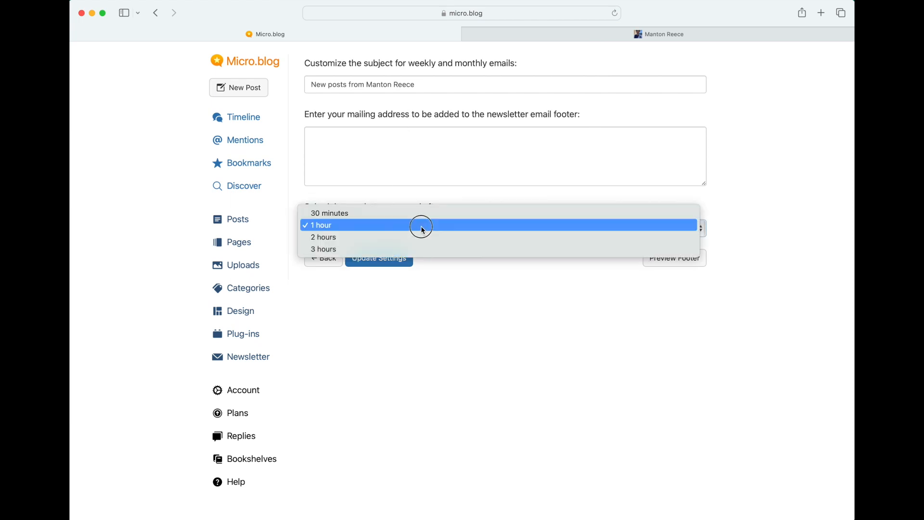
{"action": "left_click", "coordinate": [433, 181]}
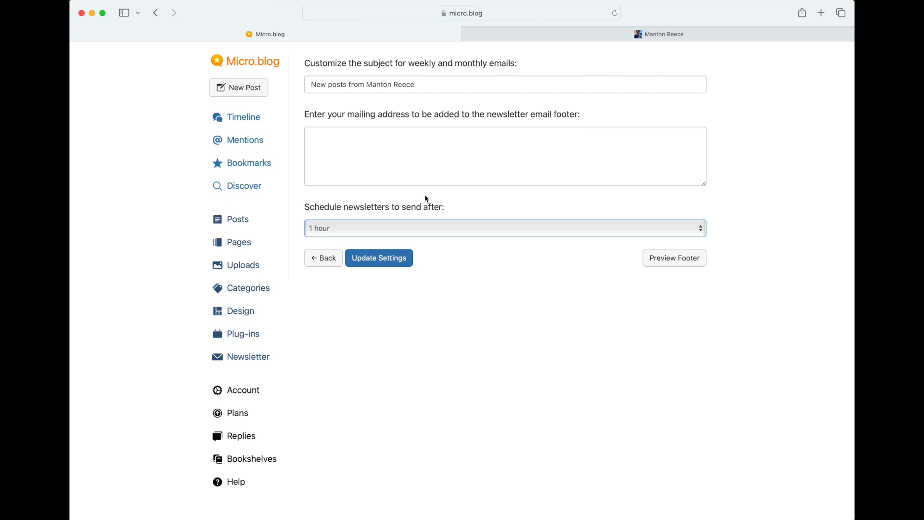
{"action": "left_click", "coordinate": [429, 229]}
{"action": "left_click", "coordinate": [423, 192]}
{"action": "left_click", "coordinate": [331, 257]}
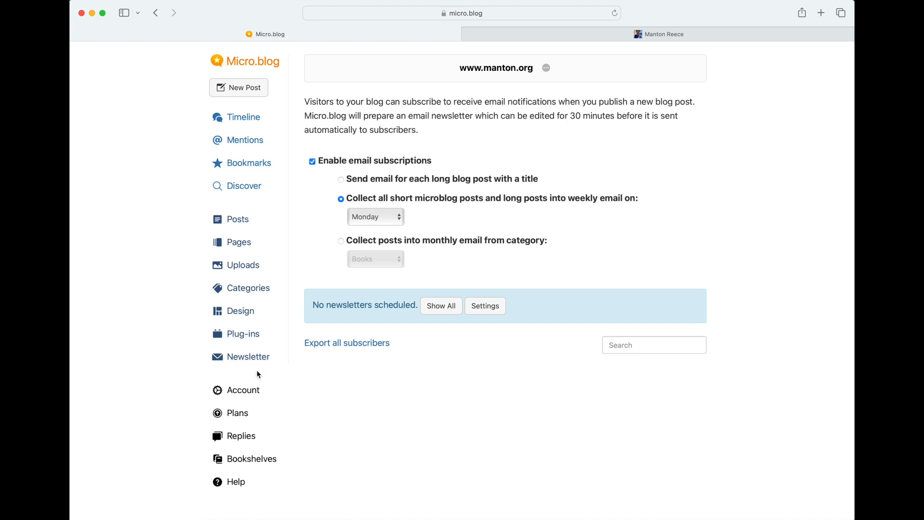
- Open the account page and look over the profile details, feeds and list of blogs
{"action": "left_click", "coordinate": [246, 394]}
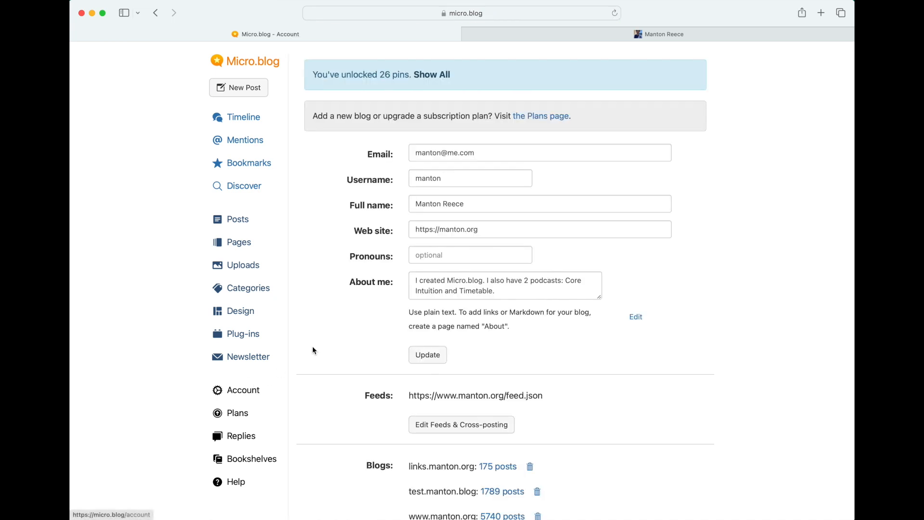
{"action": "scroll", "coordinate": [325, 342], "scroll_direction": "down", "scroll_amount": 2}
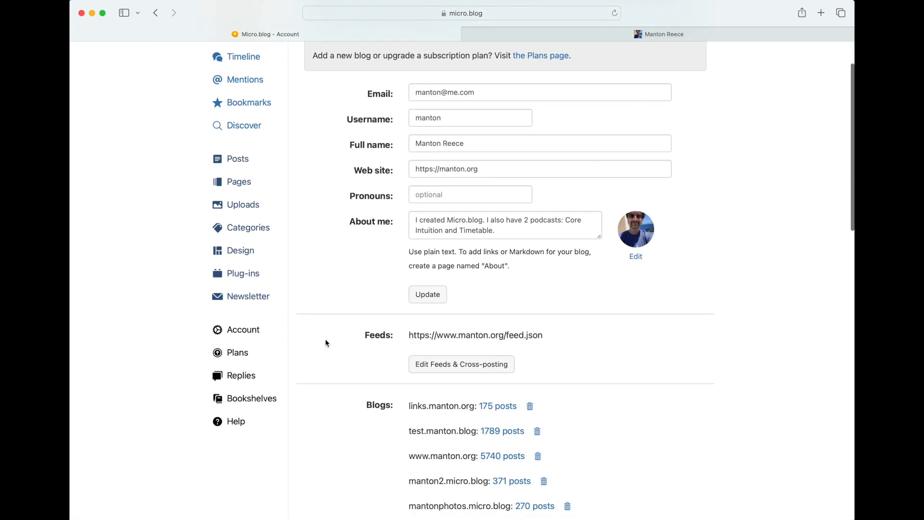
{"action": "scroll", "coordinate": [326, 342], "scroll_direction": "up", "scroll_amount": 2}
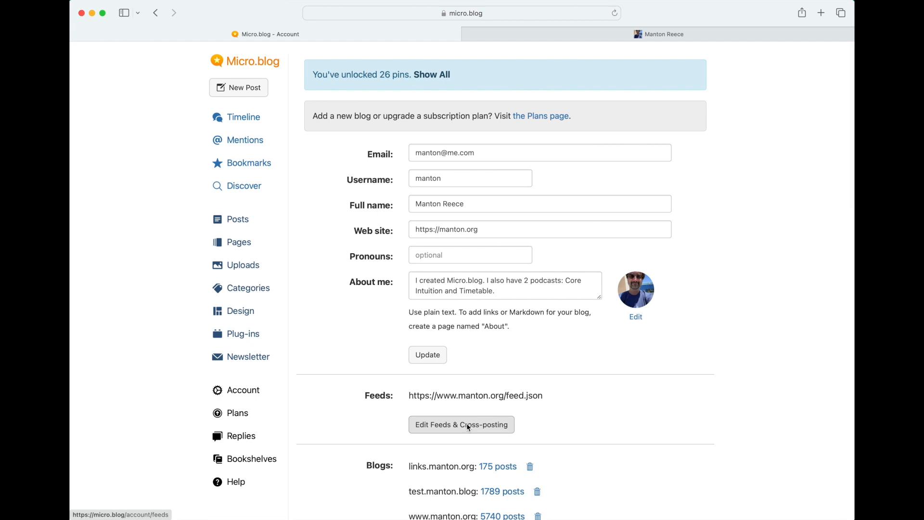
- Open the feeds and cross-posting settings and examine the blog's feed URL and the available cross-posting services
{"action": "left_click", "coordinate": [486, 427]}
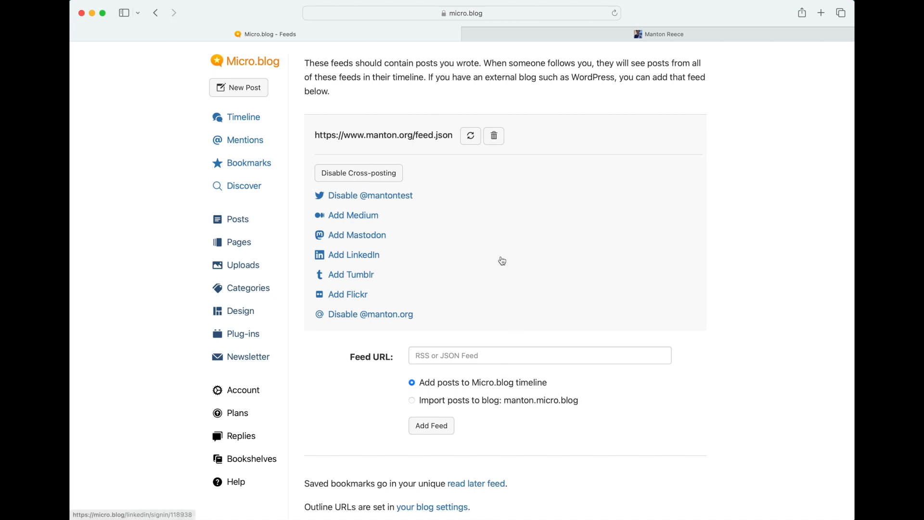
{"action": "left_click", "coordinate": [454, 359]}
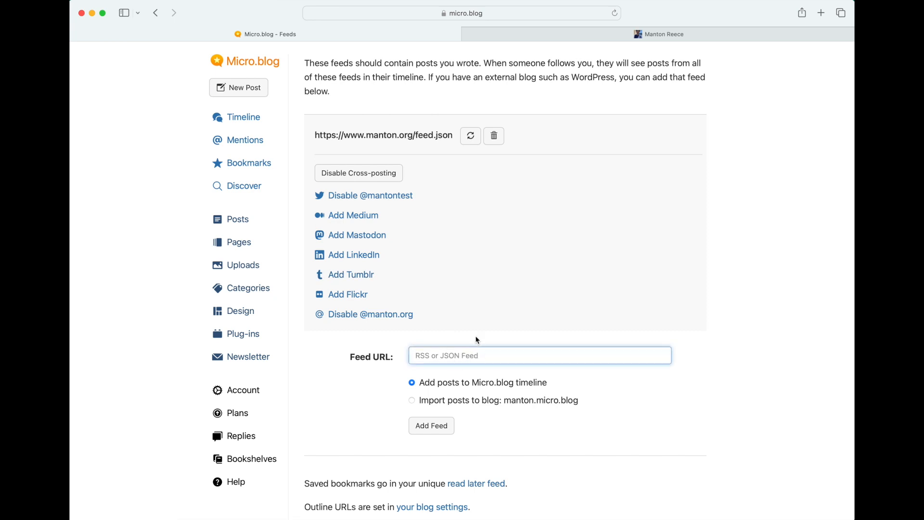
{"action": "left_click_drag", "start_coordinate": [312, 135], "coordinate": [440, 135]}
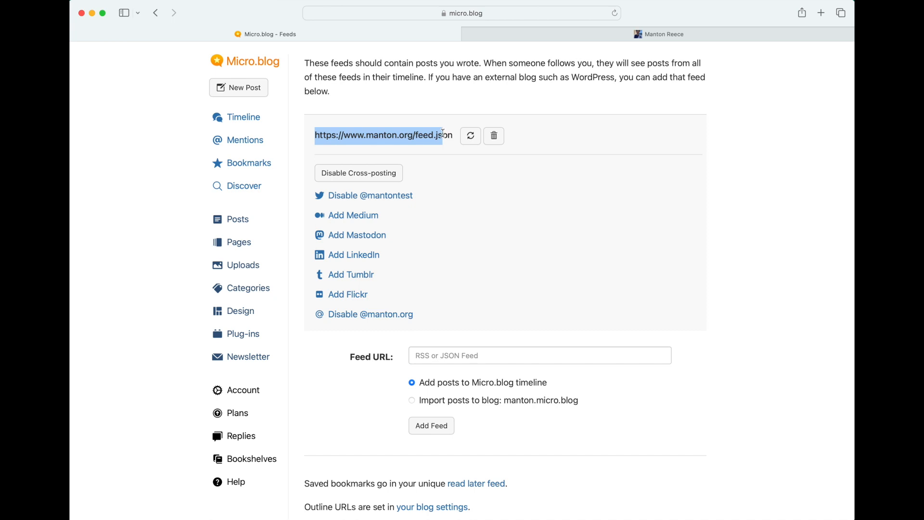
{"action": "left_click", "coordinate": [422, 107]}
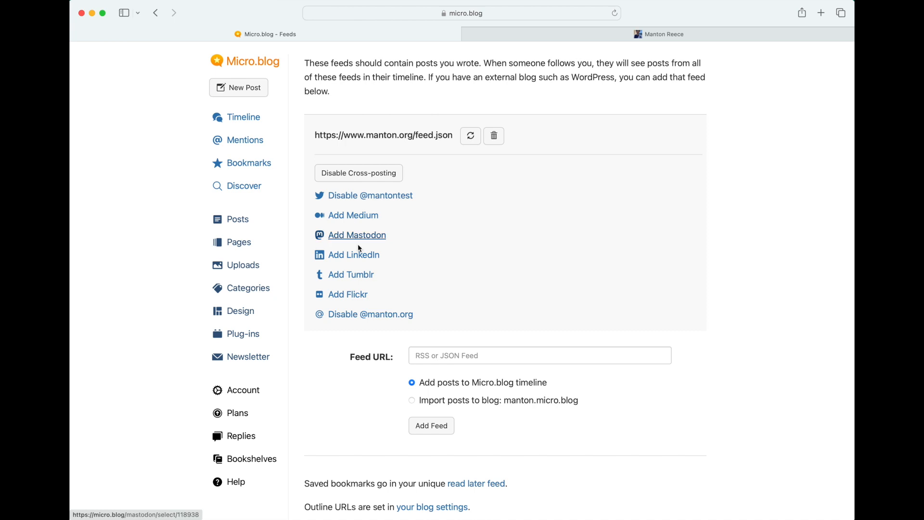
- Disable Twitter cross-posting for the blog's feed and check the timeline and import options for adding an external feed
{"action": "left_click", "coordinate": [391, 197]}
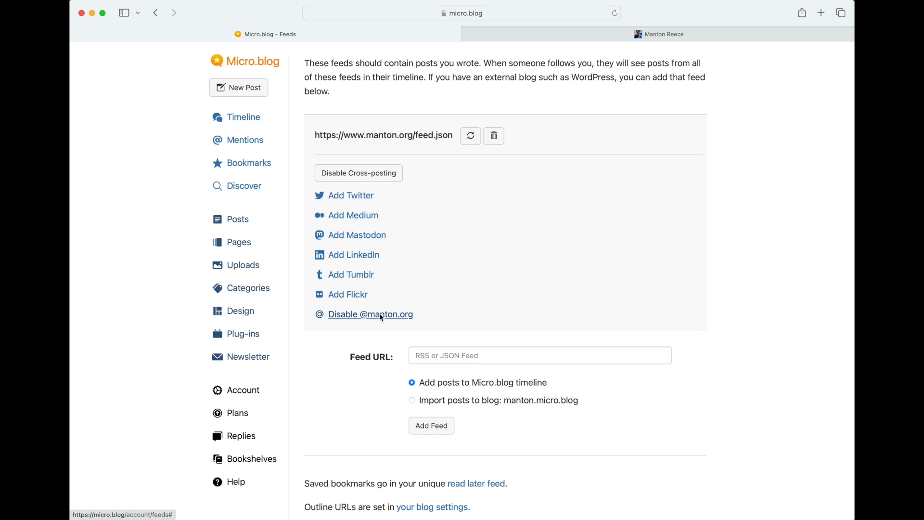
{"action": "left_click", "coordinate": [469, 360]}
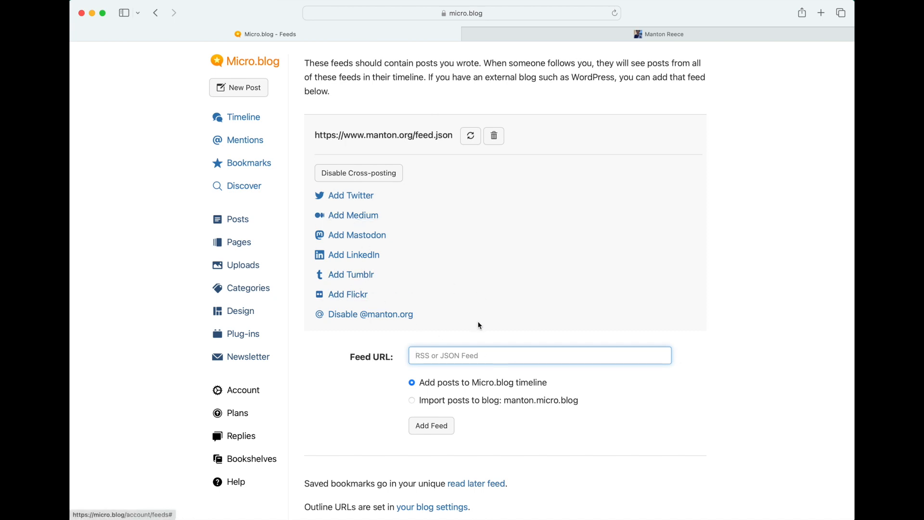
{"action": "left_click", "coordinate": [413, 400]}
{"action": "left_click", "coordinate": [412, 383]}
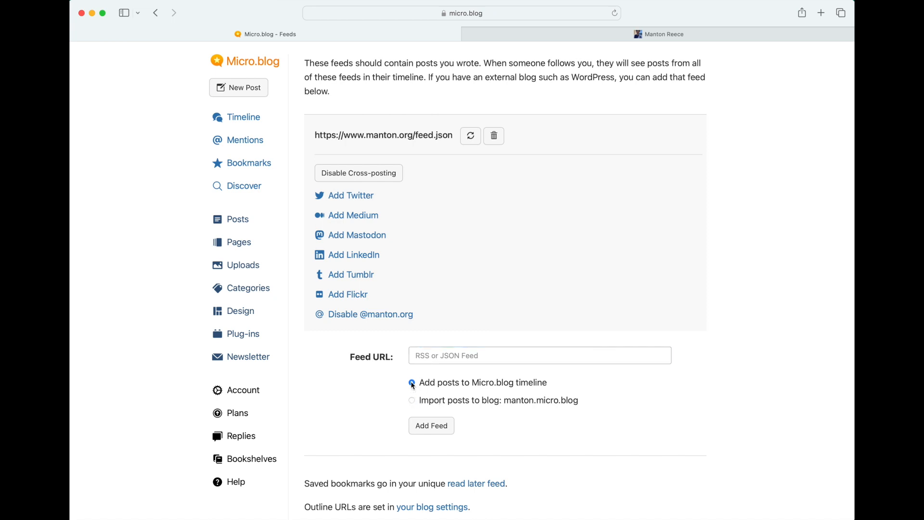
{"action": "left_click", "coordinate": [443, 360]}
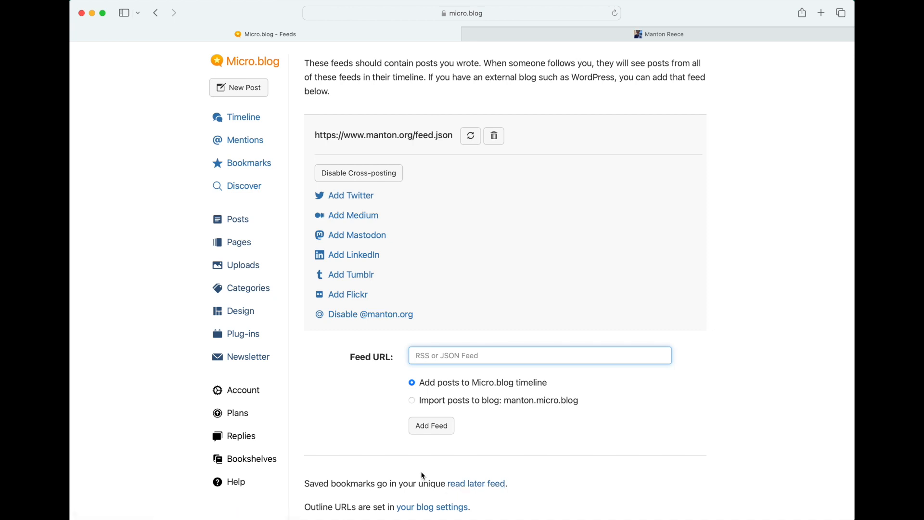
- Open the bookmarks, view the archived copy of the Mozilla Social Private Beta Launch article, and return to the list
{"action": "left_click", "coordinate": [262, 170]}
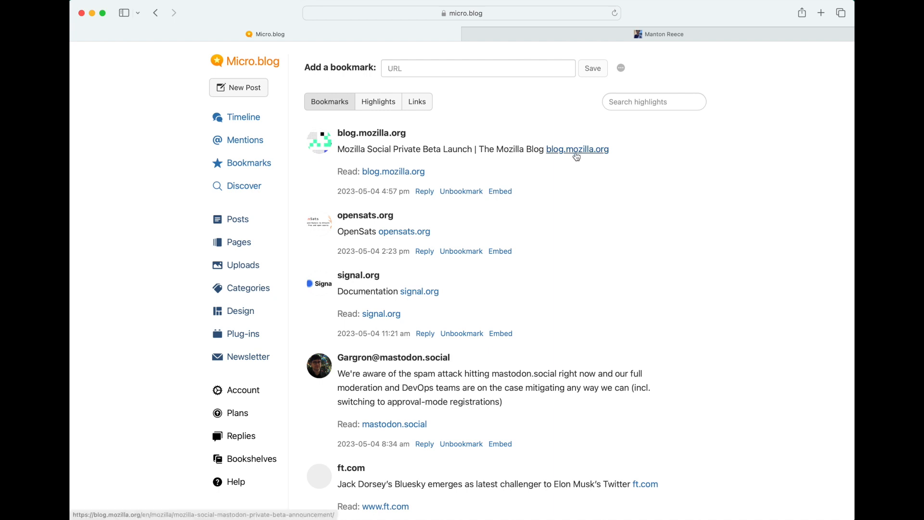
{"action": "left_click_drag", "start_coordinate": [488, 152], "coordinate": [437, 150]}
{"action": "left_click", "coordinate": [435, 150]}
{"action": "left_click", "coordinate": [388, 175]}
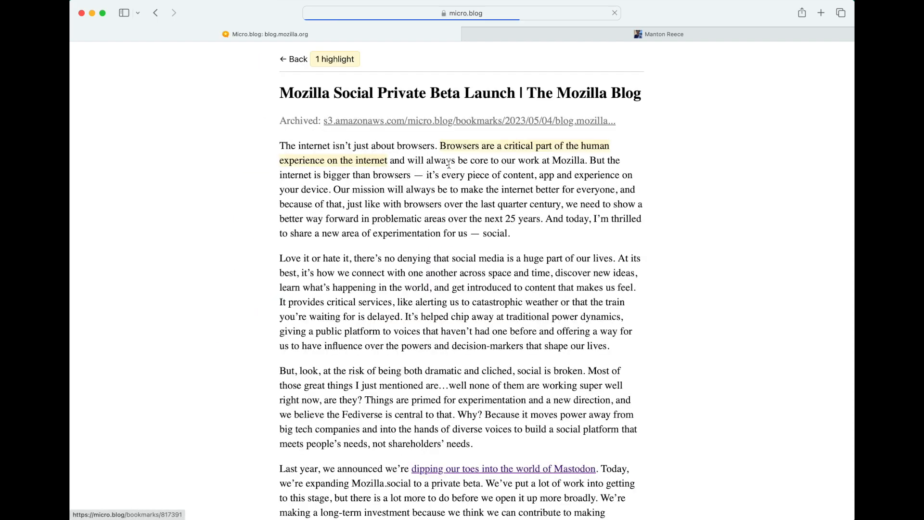
{"action": "left_click", "coordinate": [297, 59]}
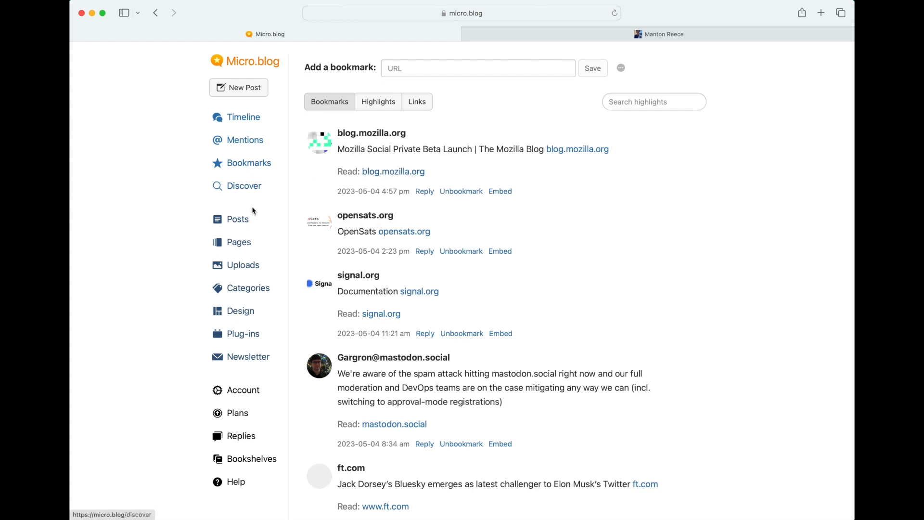
- Go back to the account page and reopen its feeds and cross-posting settings
{"action": "left_click", "coordinate": [252, 397]}
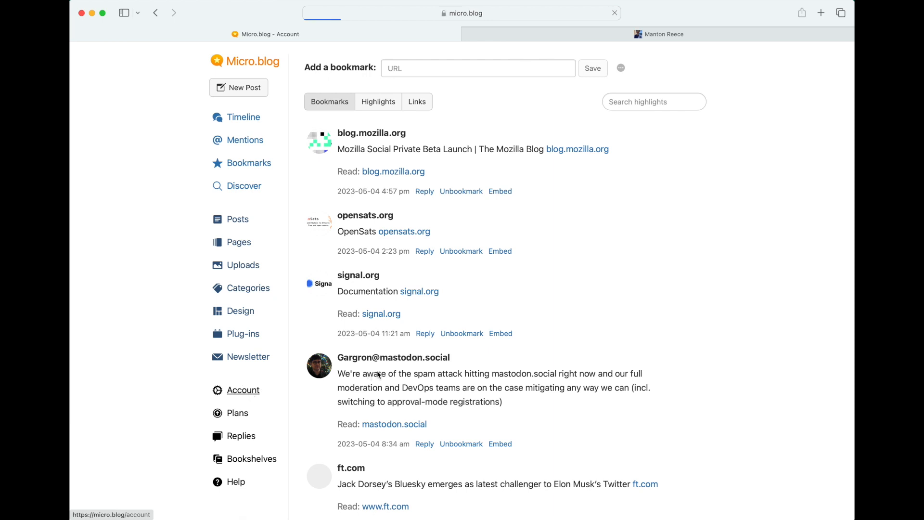
{"action": "scroll", "coordinate": [389, 373], "scroll_direction": "down", "scroll_amount": 2}
{"action": "left_click", "coordinate": [441, 375]}
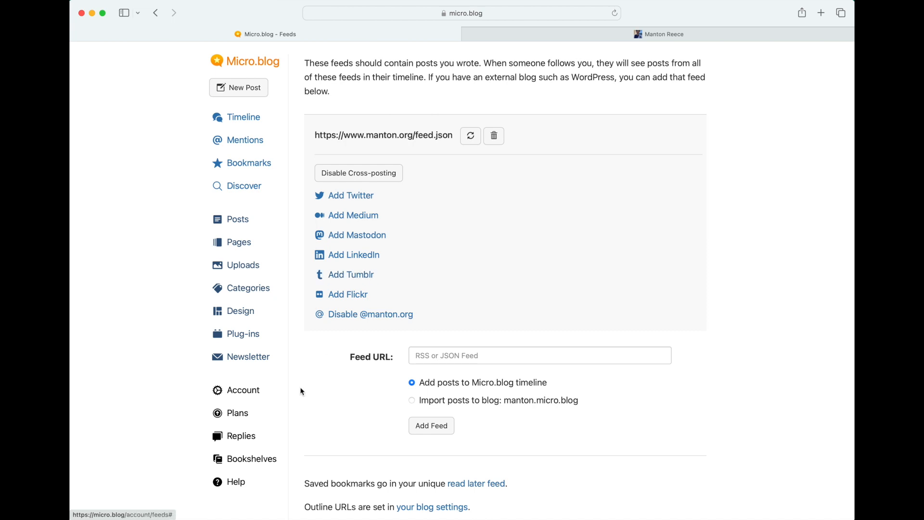
- Look through the subscription plans and the list of replies that can be edited or deleted
{"action": "left_click", "coordinate": [245, 415]}
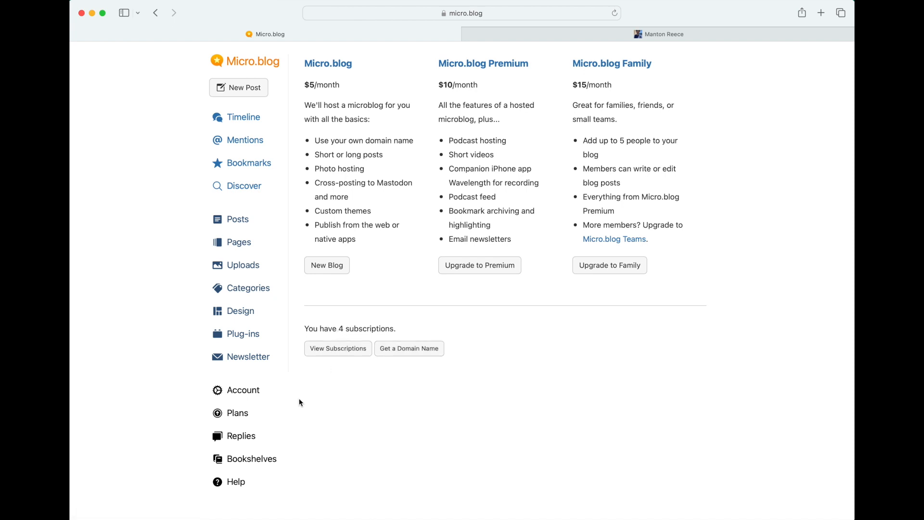
{"action": "left_click", "coordinate": [241, 438]}
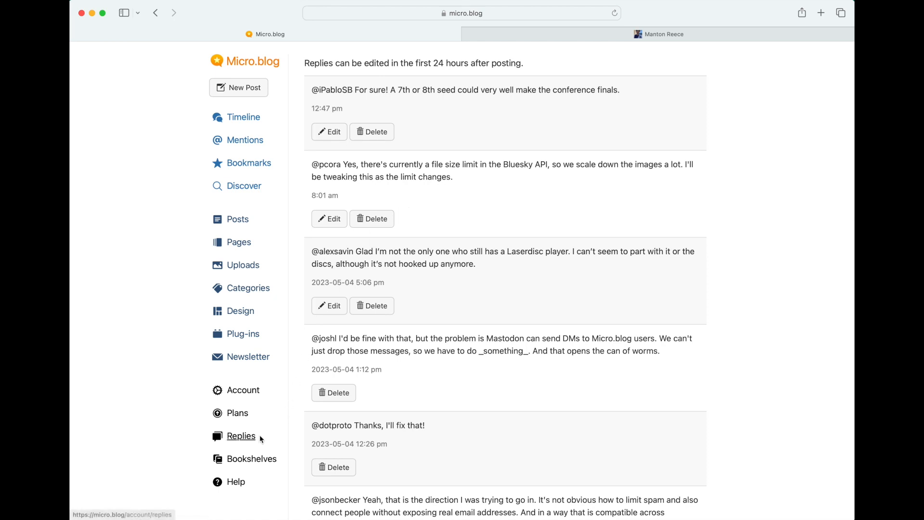
- Open the bookshelves and view the books on the Currently reading shelf
{"action": "left_click", "coordinate": [251, 464]}
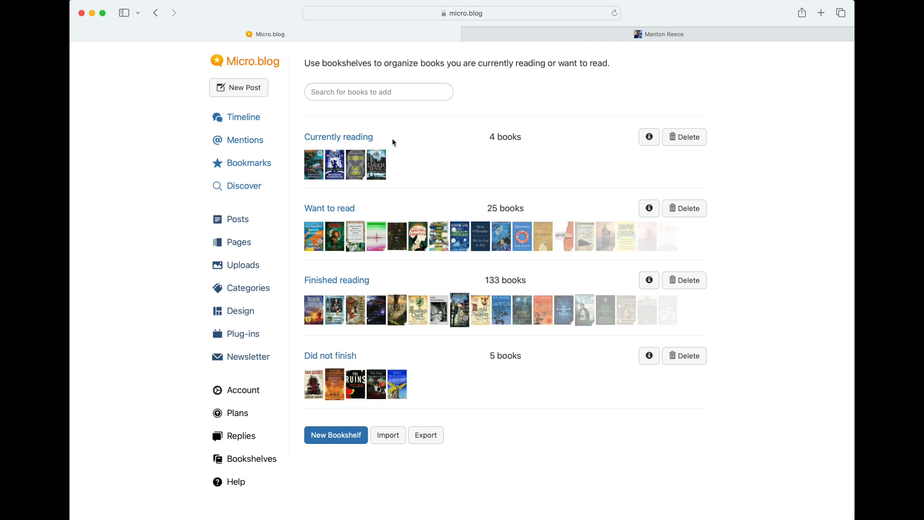
{"action": "left_click", "coordinate": [349, 93]}
{"action": "left_click", "coordinate": [337, 139]}
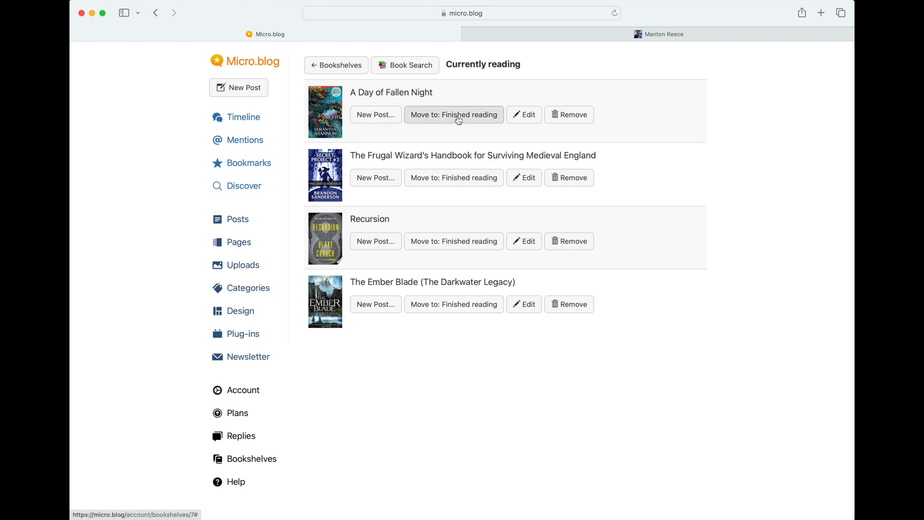
- Draft a blog post about A Day of Fallen Night, try adding "I loved this book!", and go back without publishing
{"action": "left_click", "coordinate": [369, 119]}
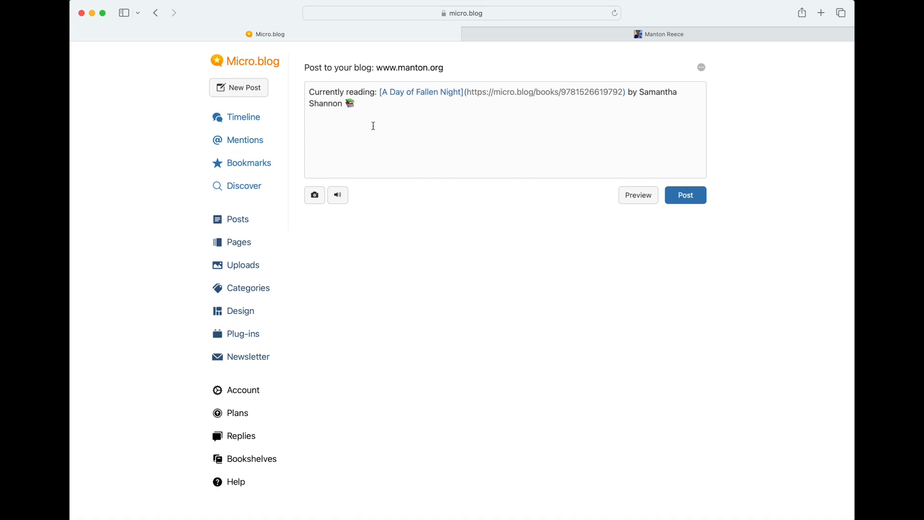
{"action": "left_click", "coordinate": [470, 124]}
{"action": "key", "text": "Return"}
{"action": "key", "text": "Return"}
{"action": "type", "text": "I loved this book!"}
{"action": "key", "text": "shift+Up"}
{"action": "key", "text": "BackSpace"}
{"action": "left_click", "coordinate": [156, 13]}
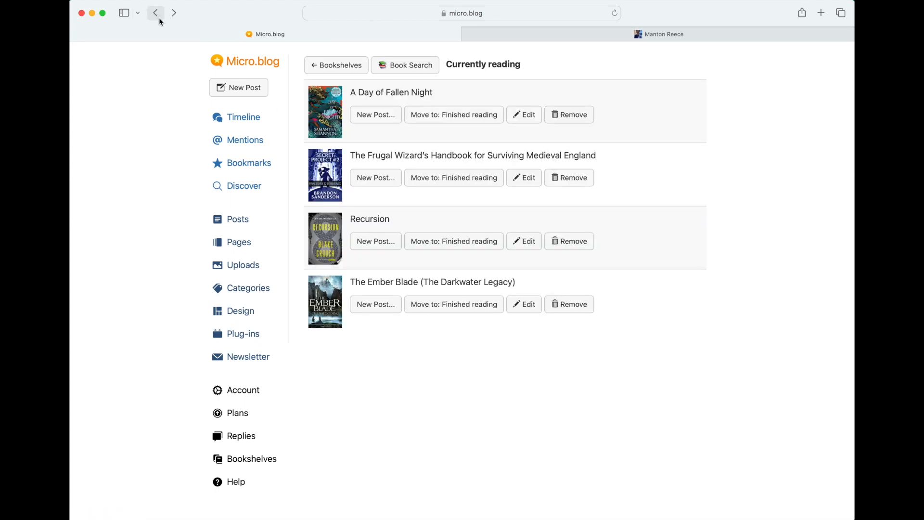
- Return to the bookshelves and look through the books on the Want to read shelf
{"action": "left_click", "coordinate": [337, 66]}
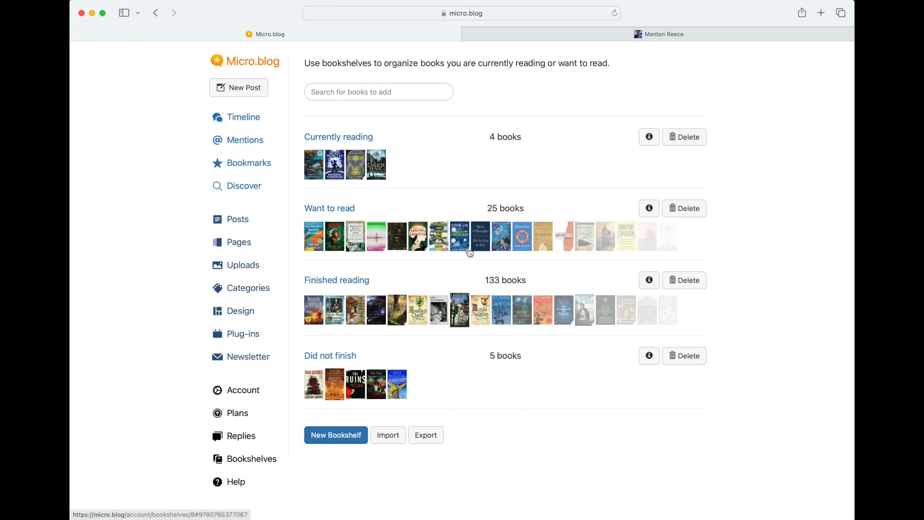
{"action": "left_click", "coordinate": [348, 212]}
{"action": "scroll", "coordinate": [382, 260], "scroll_direction": "down", "scroll_amount": 15}
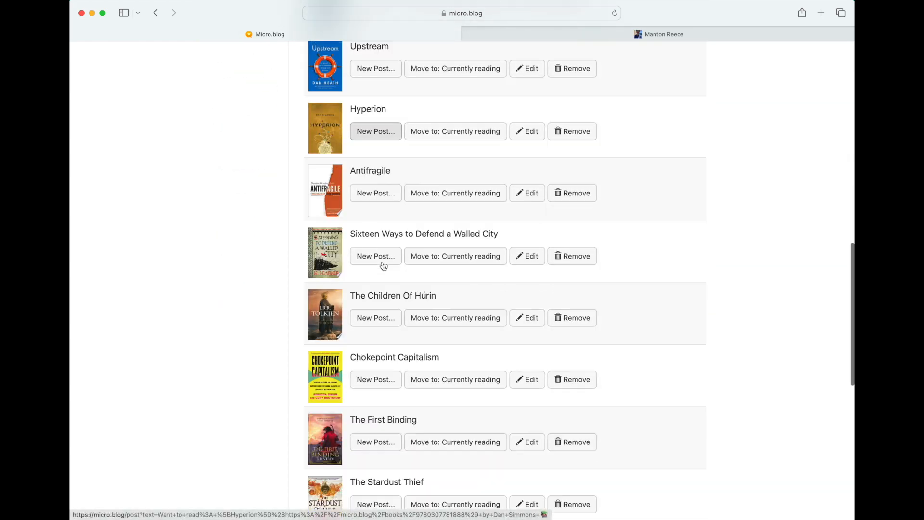
{"action": "scroll", "coordinate": [382, 261], "scroll_direction": "up", "scroll_amount": 15}
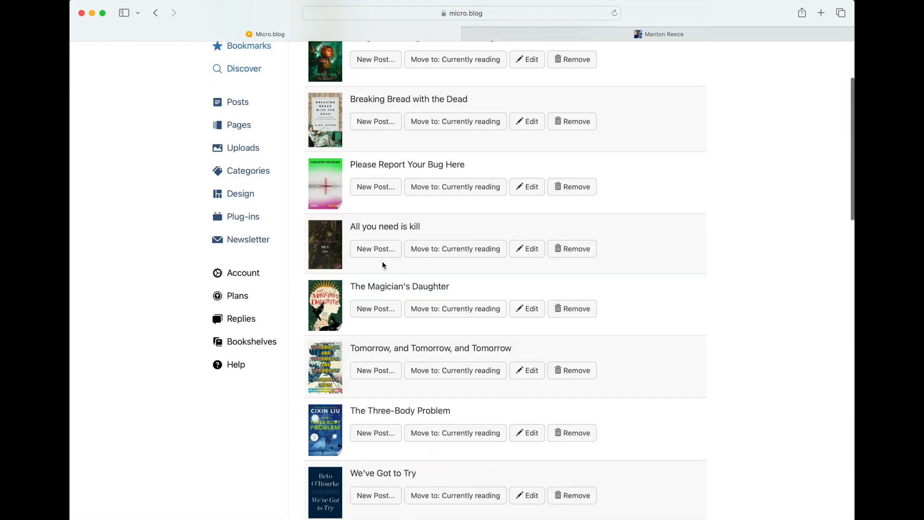
- Examine the Finished reading bookshelf's name, site and page inclusion settings, and return to the bookshelves
{"action": "left_click", "coordinate": [330, 64]}
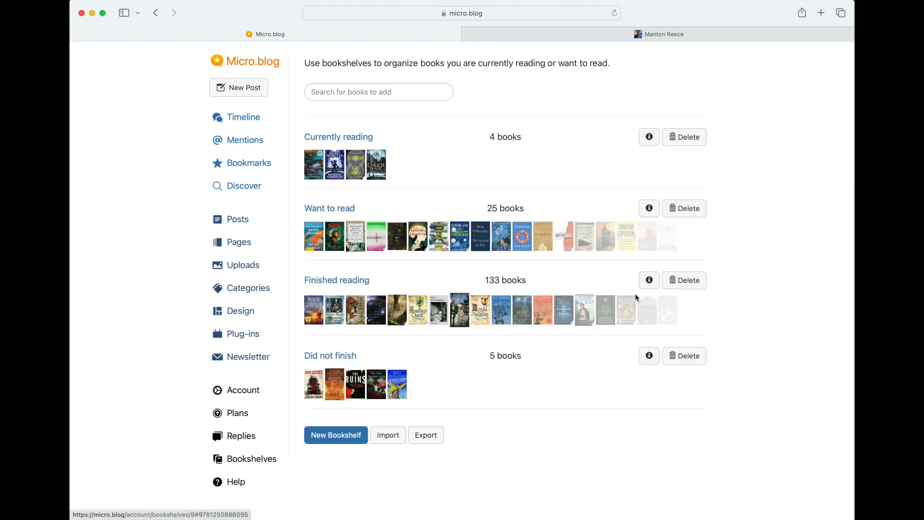
{"action": "left_click", "coordinate": [649, 284]}
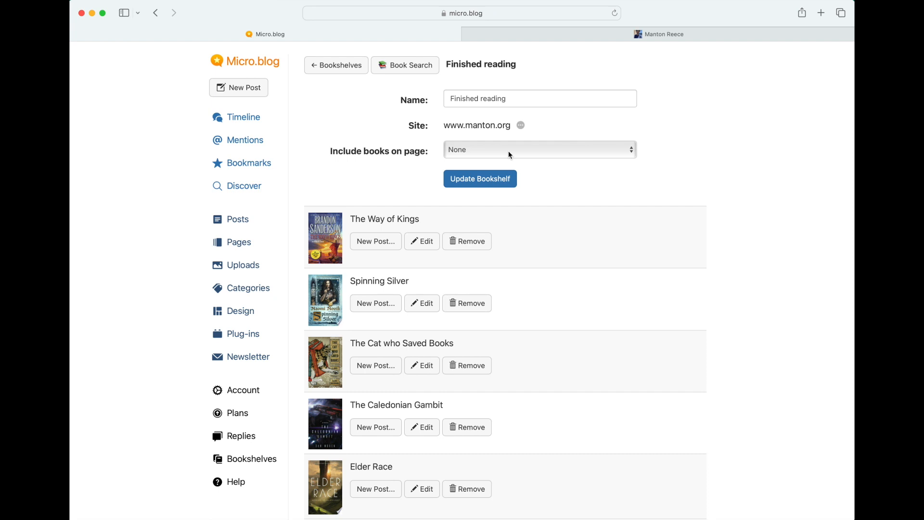
{"action": "left_click", "coordinate": [324, 64]}
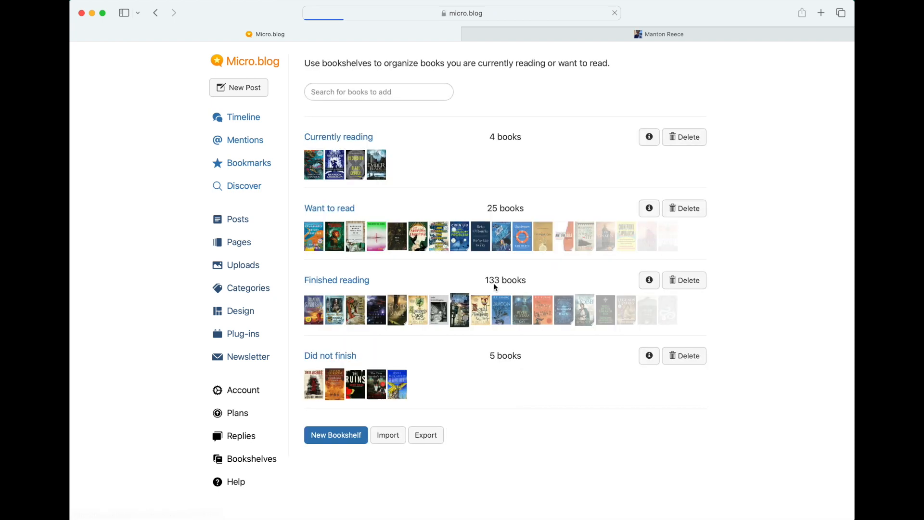
- Open the Want to read bookshelf's settings and review the pages available for including its books
{"action": "left_click", "coordinate": [649, 211]}
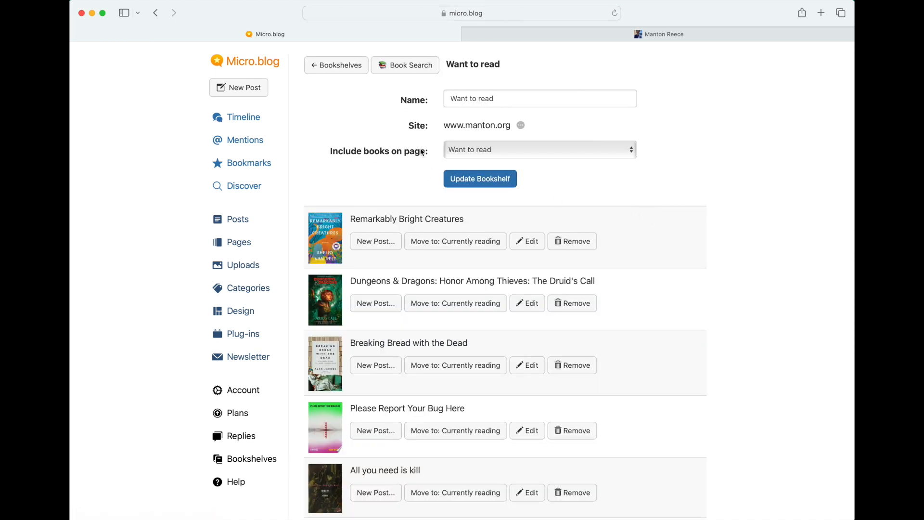
{"action": "left_click", "coordinate": [502, 149]}
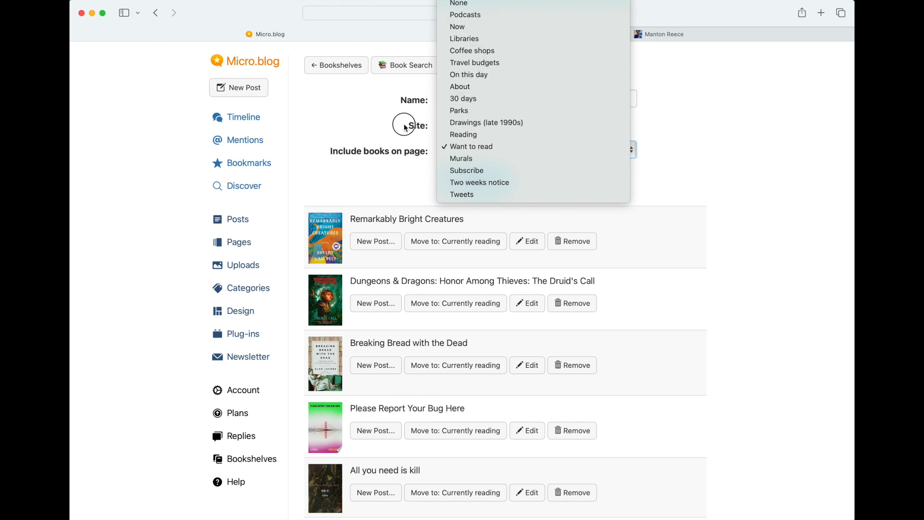
{"action": "left_click", "coordinate": [385, 141]}
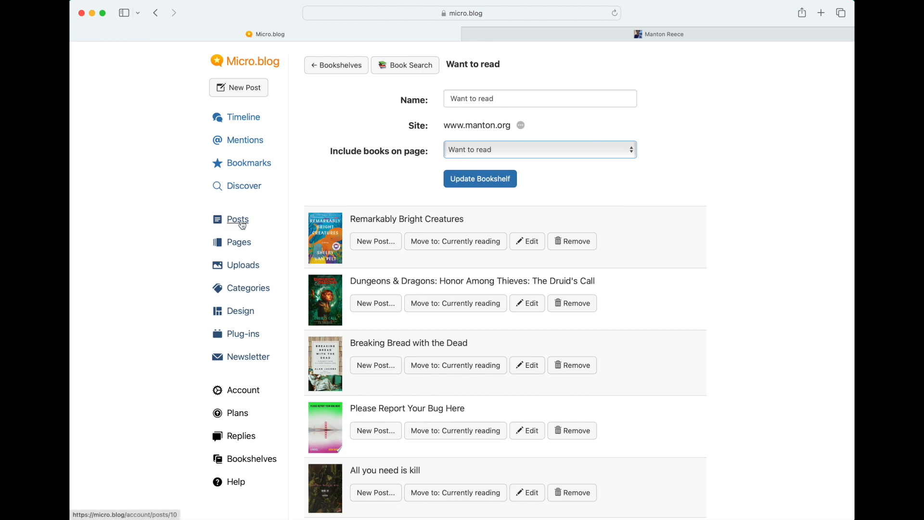
- Open the blog's Want to read page for editing, examine its introductory text, and return to the bookshelves
{"action": "left_click", "coordinate": [243, 243]}
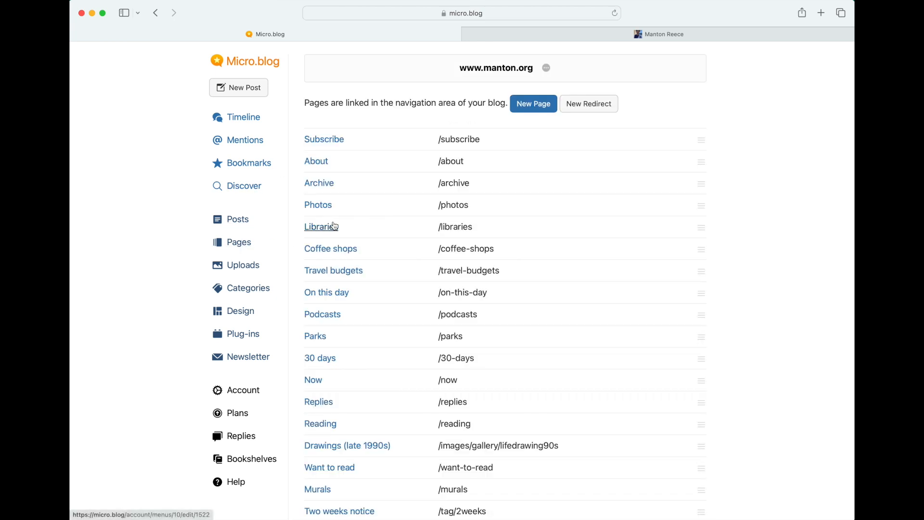
{"action": "scroll", "coordinate": [323, 182], "scroll_direction": "down", "scroll_amount": 2}
{"action": "left_click", "coordinate": [336, 413]}
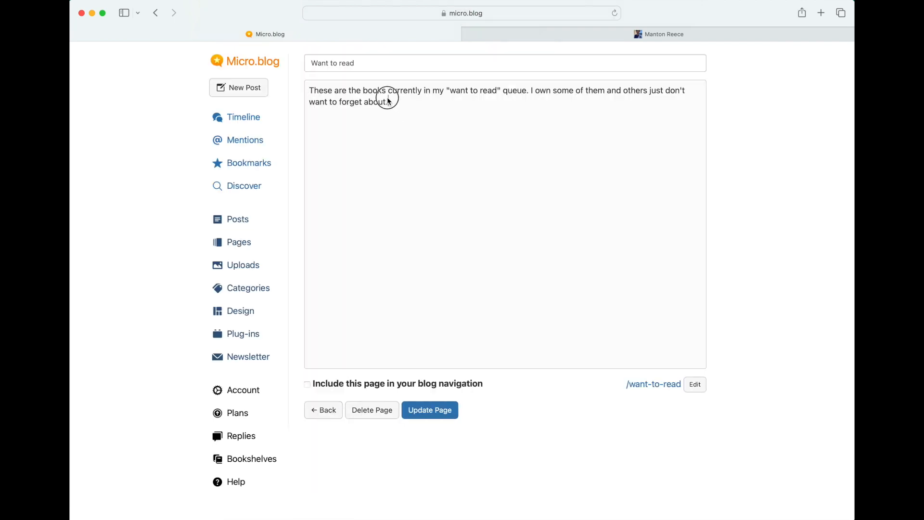
{"action": "left_click_drag", "start_coordinate": [393, 107], "coordinate": [363, 67]}
{"action": "left_click", "coordinate": [436, 116]}
{"action": "left_click", "coordinate": [248, 458]}
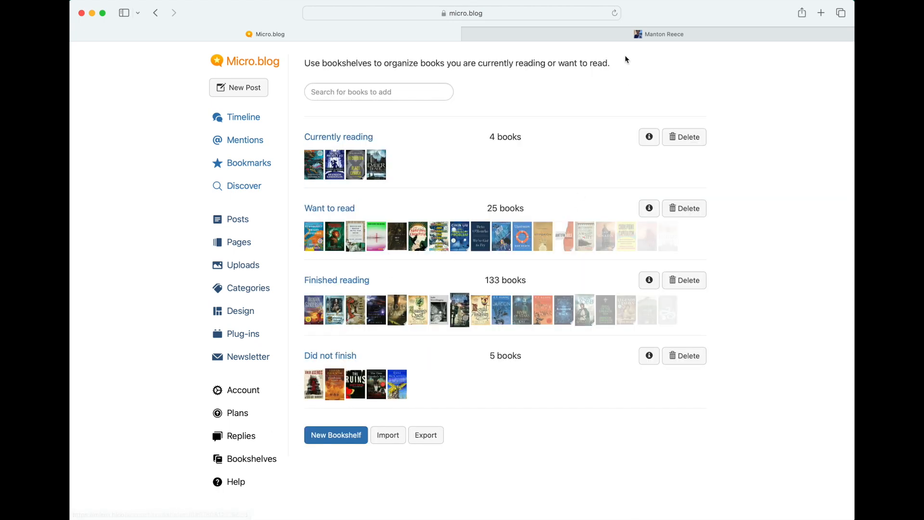
- View the published blog's Reading page and its linked list of books to read, ending back on the Reading page
{"action": "left_click", "coordinate": [608, 35]}
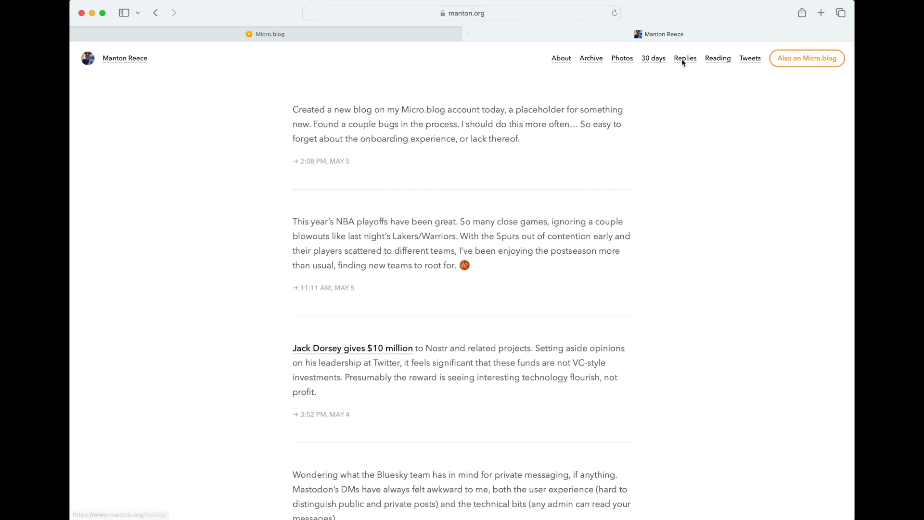
{"action": "left_click", "coordinate": [724, 61]}
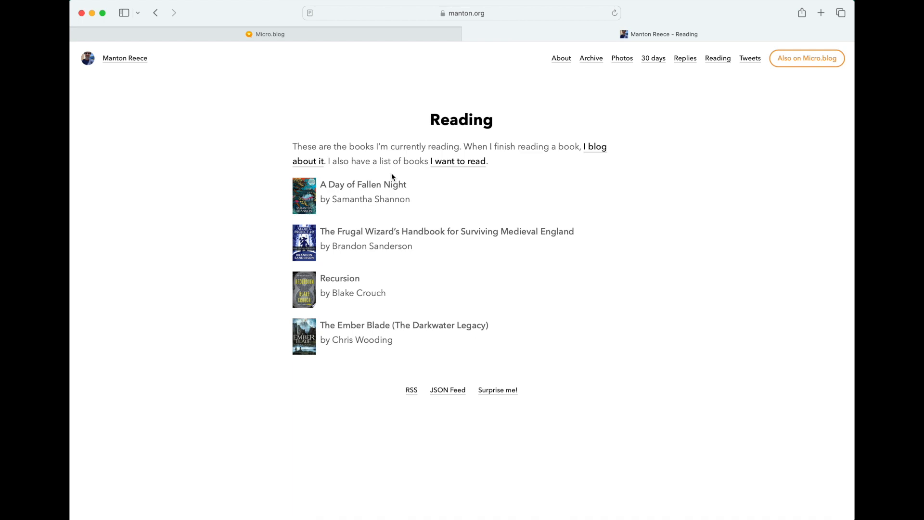
{"action": "left_click", "coordinate": [461, 166]}
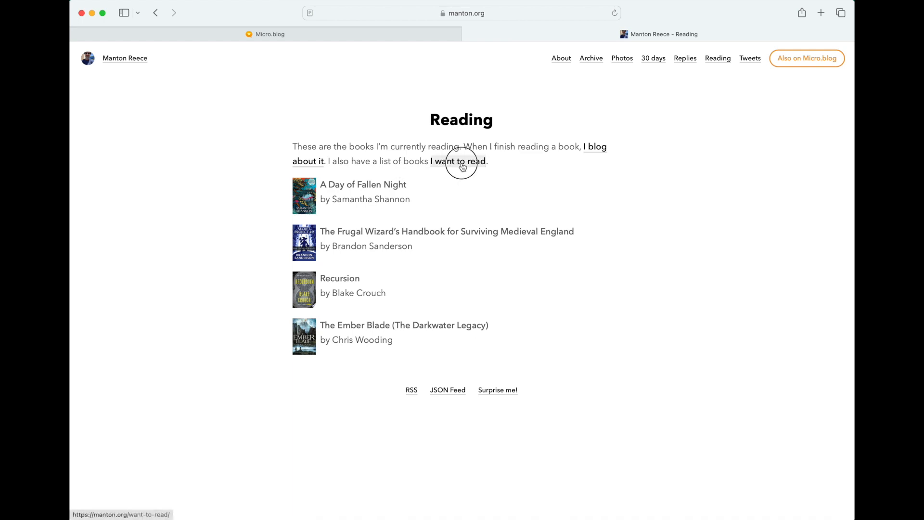
{"action": "left_click_drag", "start_coordinate": [293, 142], "coordinate": [445, 162]}
{"action": "left_click", "coordinate": [442, 162]}
{"action": "scroll", "coordinate": [440, 291], "scroll_direction": "down", "scroll_amount": 5}
{"action": "scroll", "coordinate": [438, 105], "scroll_direction": "up", "scroll_amount": 5}
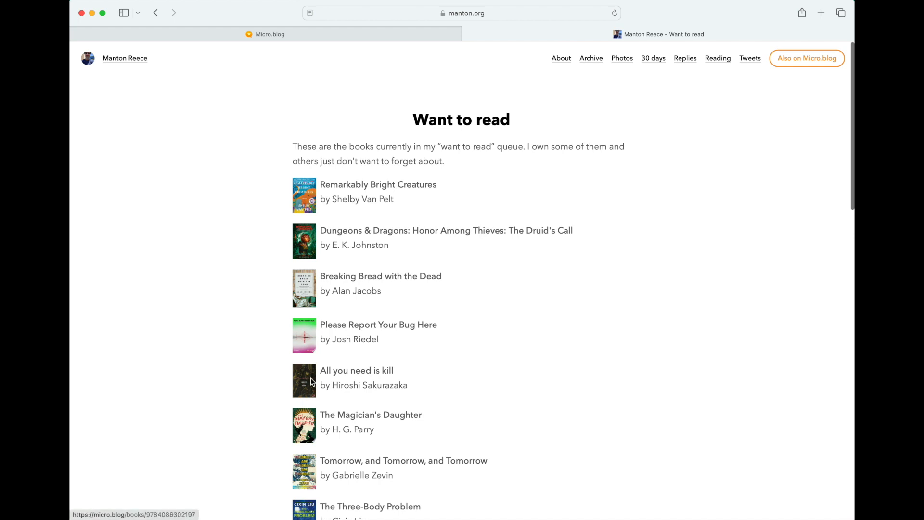
{"action": "left_click", "coordinate": [720, 58]}
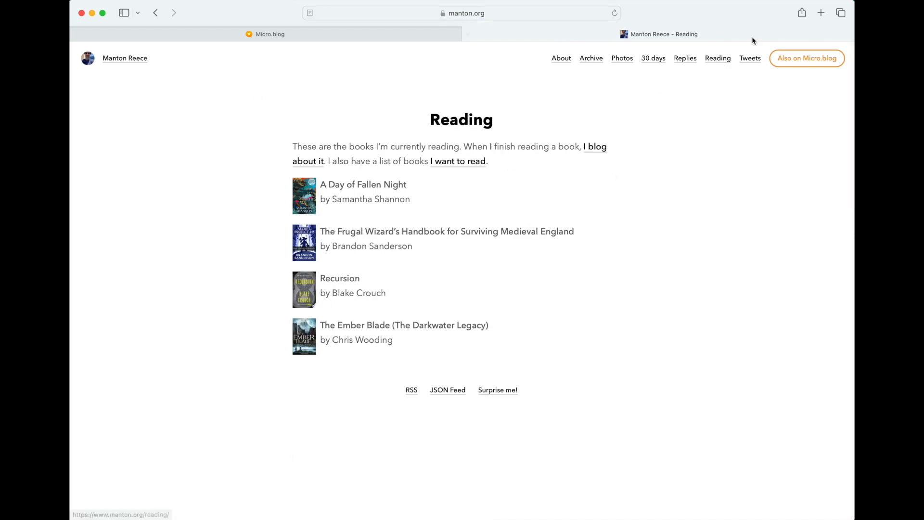
- In Micro.blog, open the blog's Reading page for editing and examine its text and links
{"action": "left_click", "coordinate": [294, 30]}
{"action": "left_click", "coordinate": [241, 242]}
{"action": "scroll", "coordinate": [371, 249], "scroll_direction": "down", "scroll_amount": 3}
{"action": "left_click", "coordinate": [328, 361]}
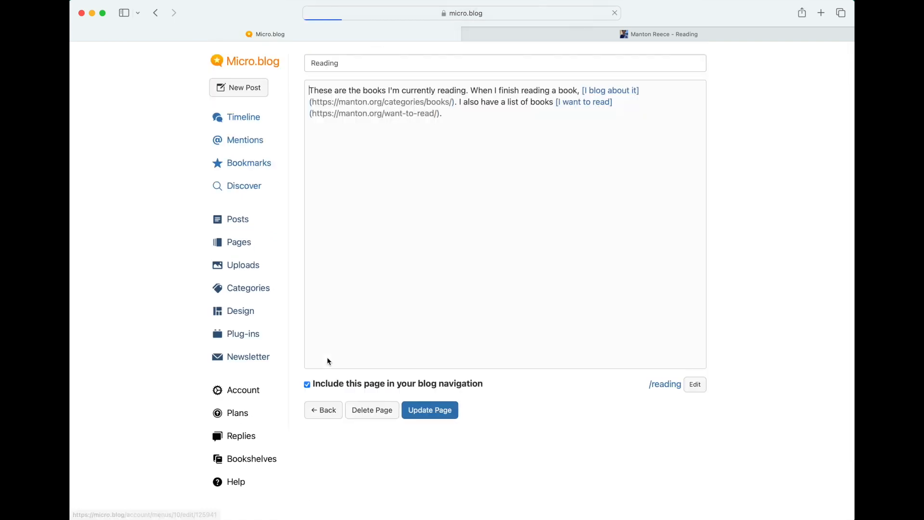
{"action": "left_click_drag", "start_coordinate": [452, 130], "coordinate": [382, 31]}
{"action": "left_click", "coordinate": [468, 107]}
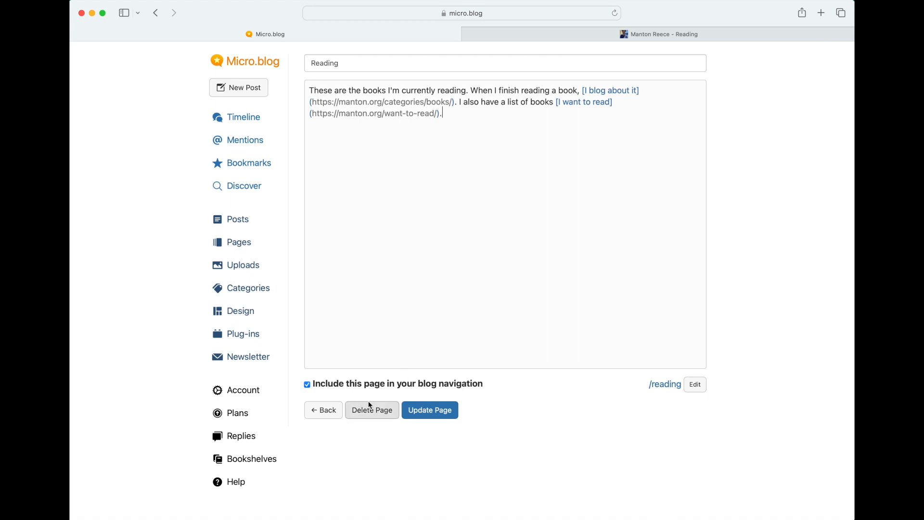
- Review the Currently reading bookshelf's page inclusion options and compare its books with the published Reading page
{"action": "left_click", "coordinate": [246, 459]}
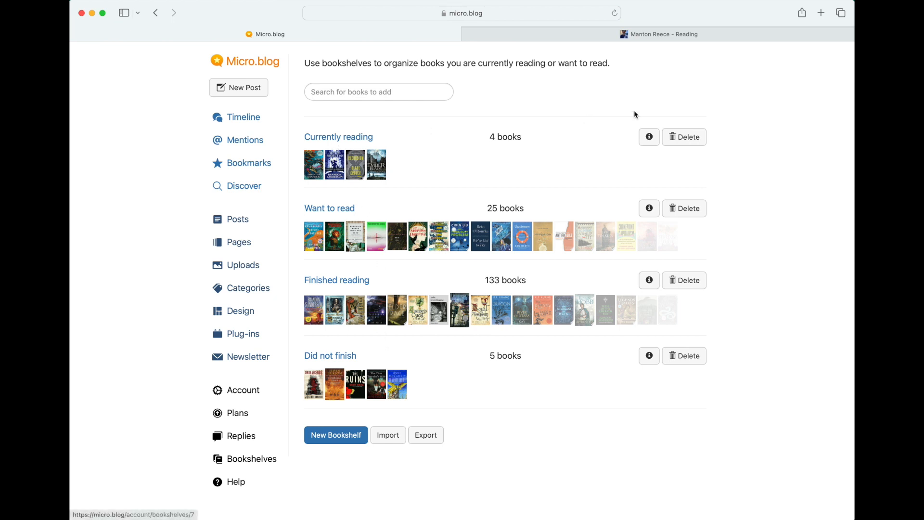
{"action": "left_click", "coordinate": [649, 135]}
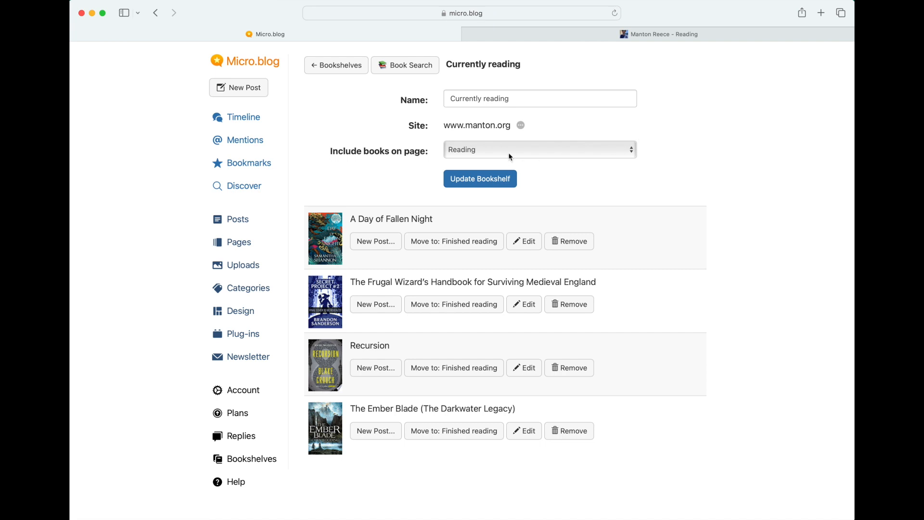
{"action": "left_click", "coordinate": [508, 153]}
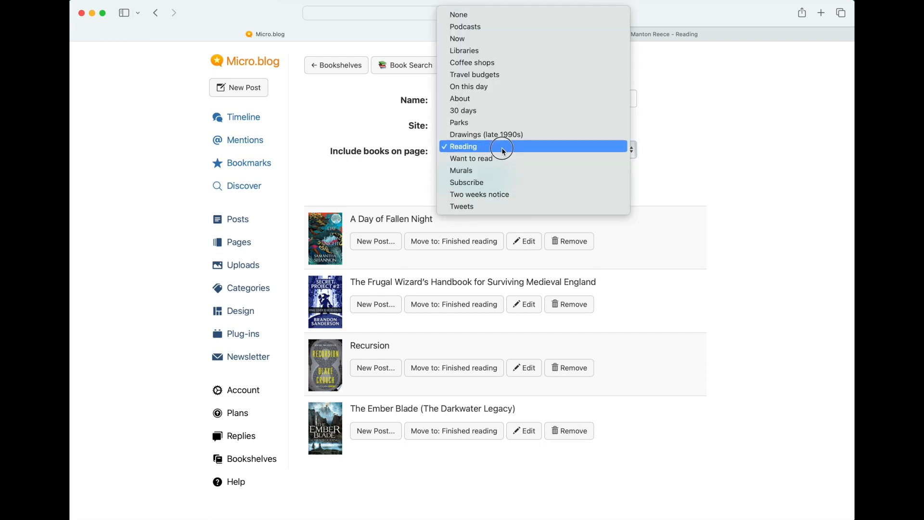
{"action": "left_click", "coordinate": [693, 155]}
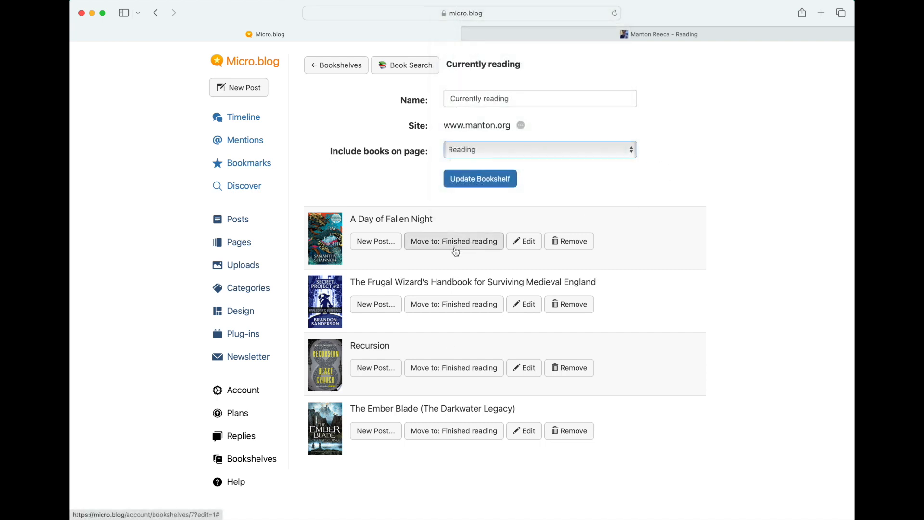
{"action": "left_click", "coordinate": [676, 35]}
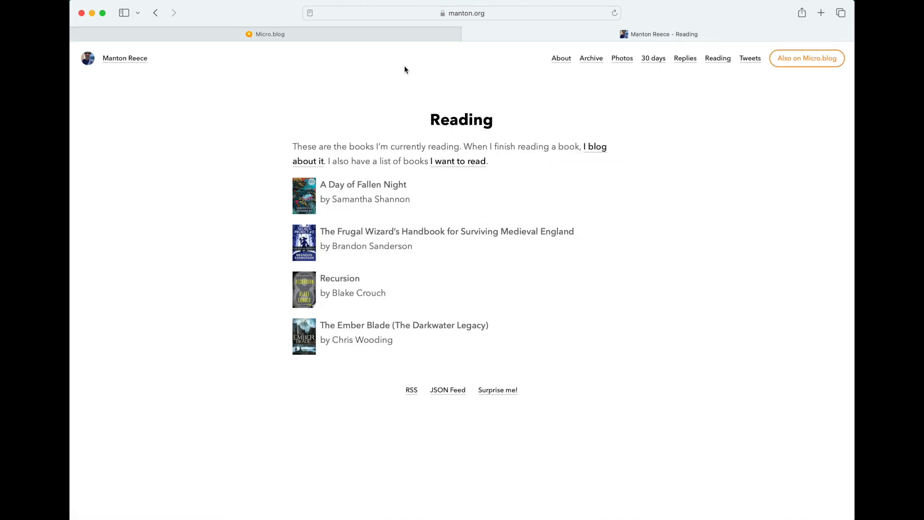
{"action": "left_click", "coordinate": [393, 35]}
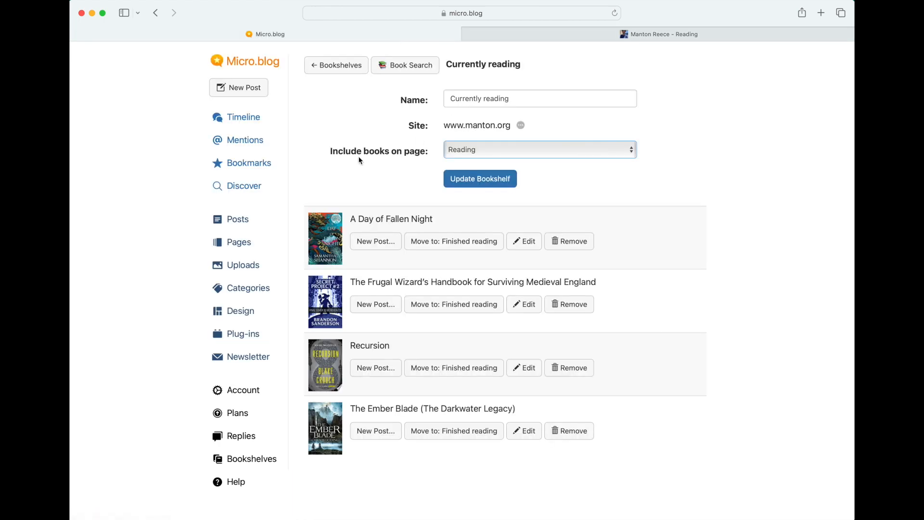
- Return to the timeline and browse the recent posts, ending back at the newest one
{"action": "left_click", "coordinate": [248, 119]}
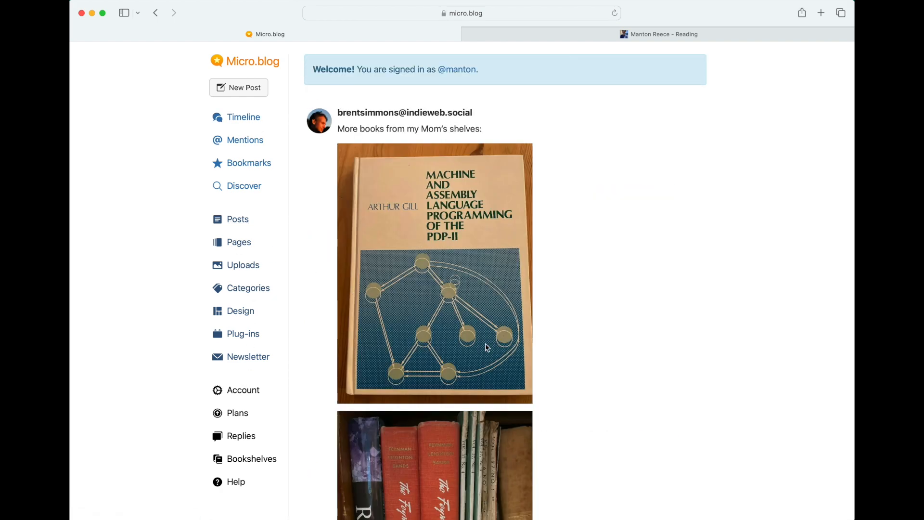
{"action": "scroll", "coordinate": [487, 347], "scroll_direction": "down", "scroll_amount": 15}
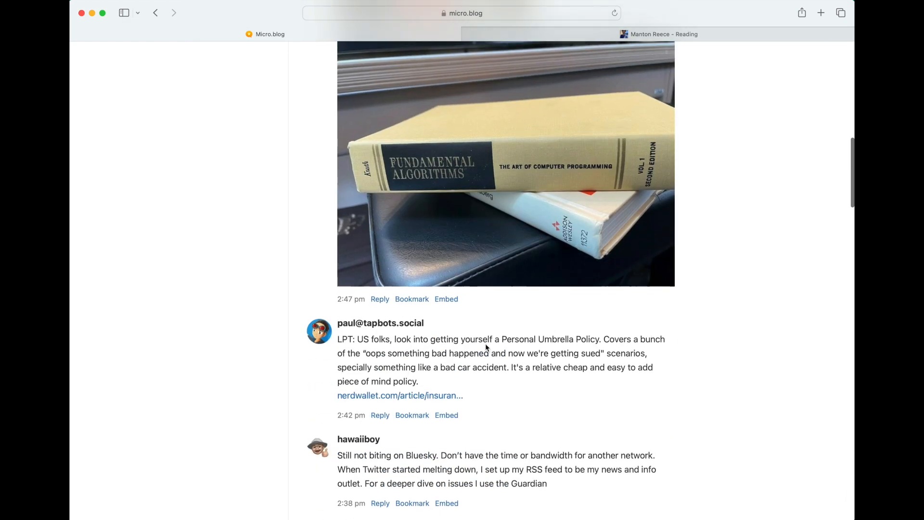
{"action": "scroll", "coordinate": [486, 346], "scroll_direction": "up", "scroll_amount": 15}
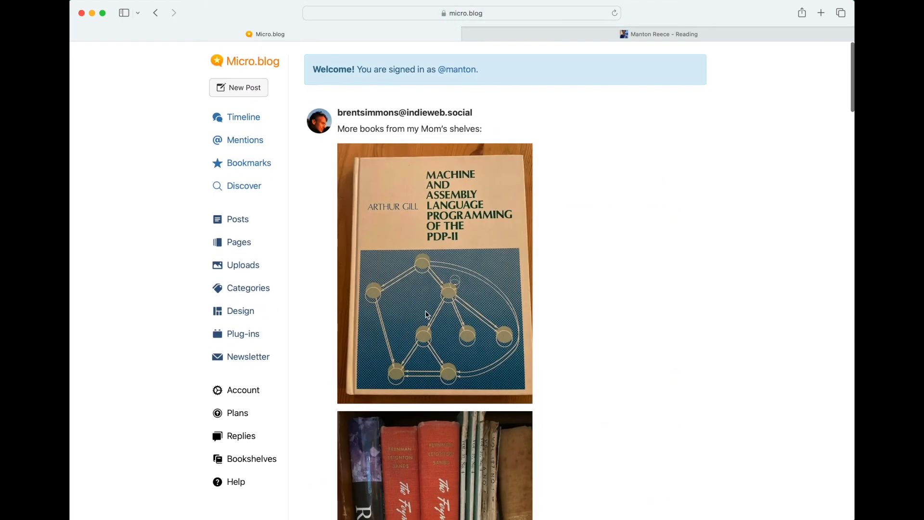